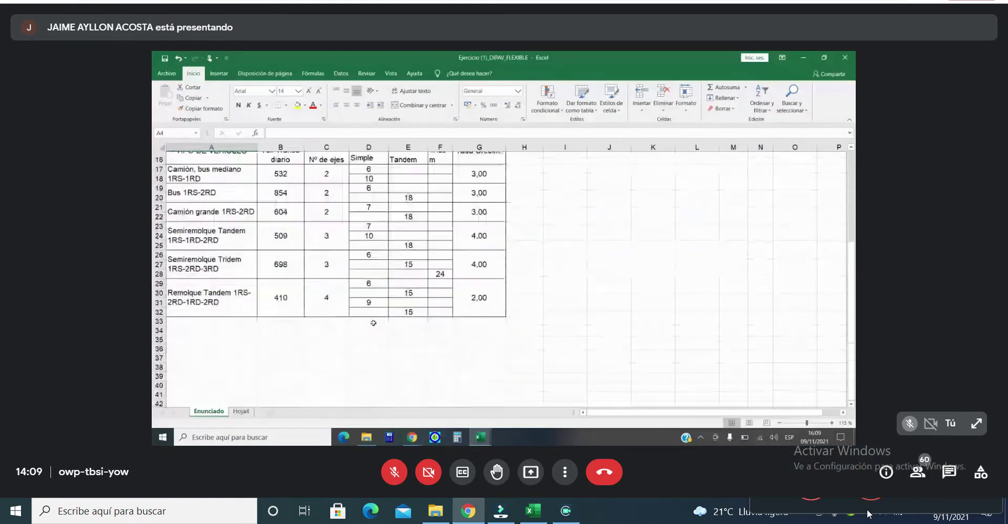
Consult the vehicle types in the Ejercicio workbook and enter the heading 1RS-1RD in cell B5 of the Planilla Trafico workbook.
{"action": "double_click", "coordinate": [693, 373]}
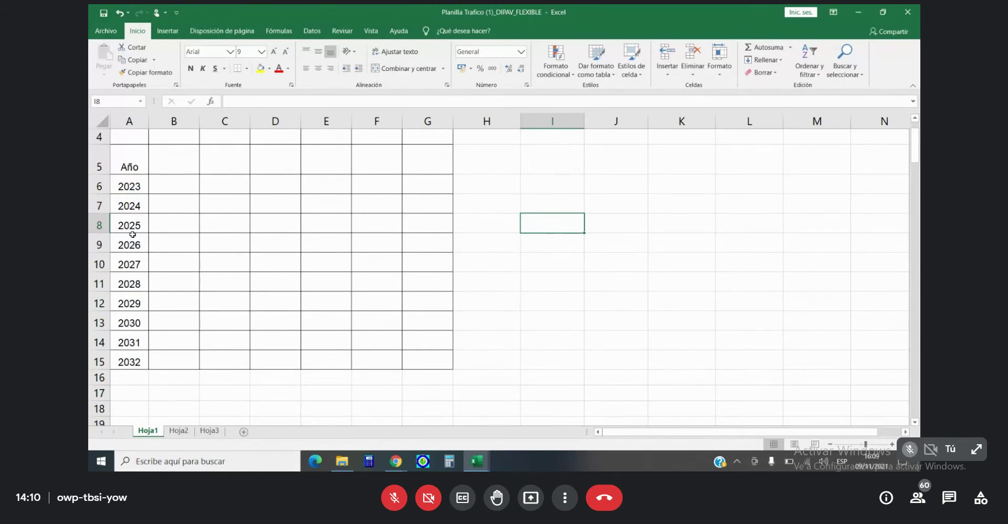
{"action": "scroll", "coordinate": [260, 352], "scroll_direction": "up", "scroll_amount": 1}
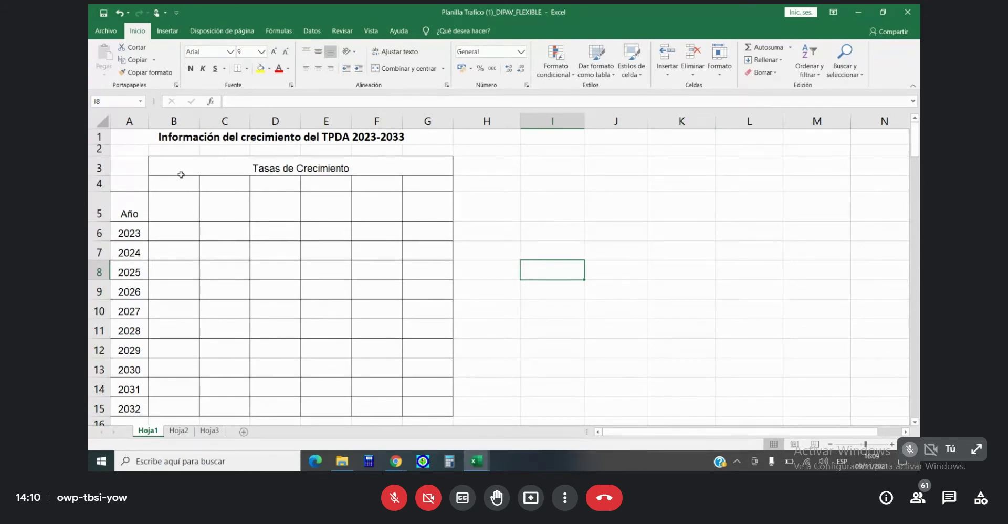
{"action": "left_click", "coordinate": [179, 204]}
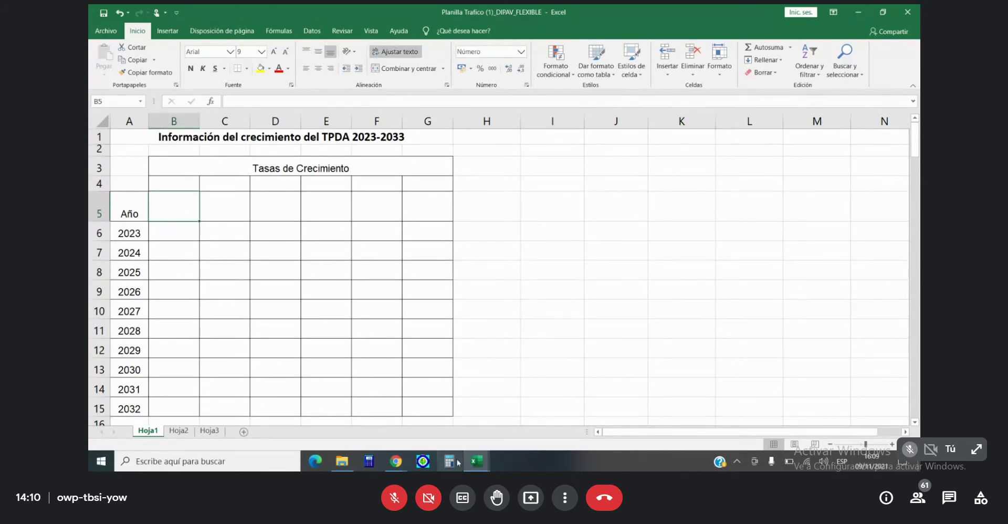
{"action": "mouse_move", "coordinate": [476, 464]}
{"action": "left_click", "coordinate": [417, 420]}
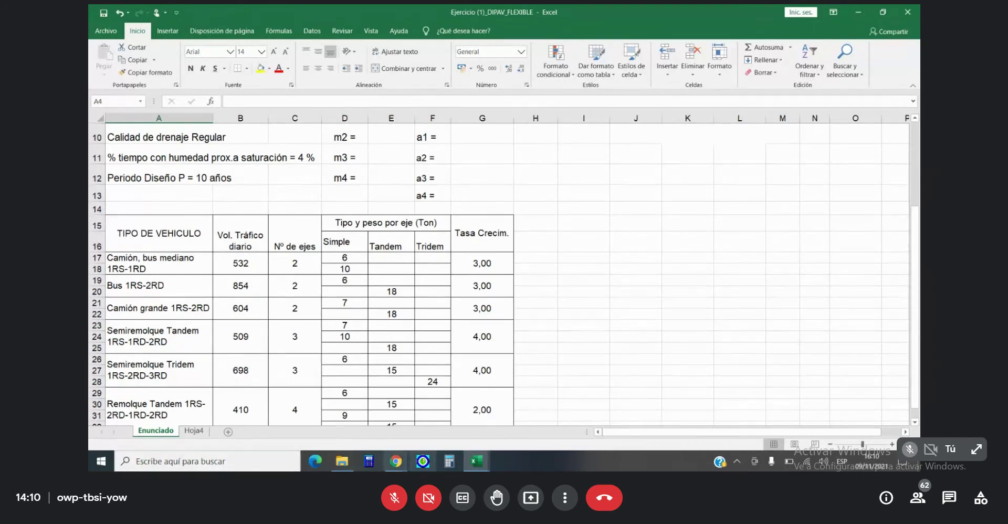
{"action": "mouse_move", "coordinate": [483, 465]}
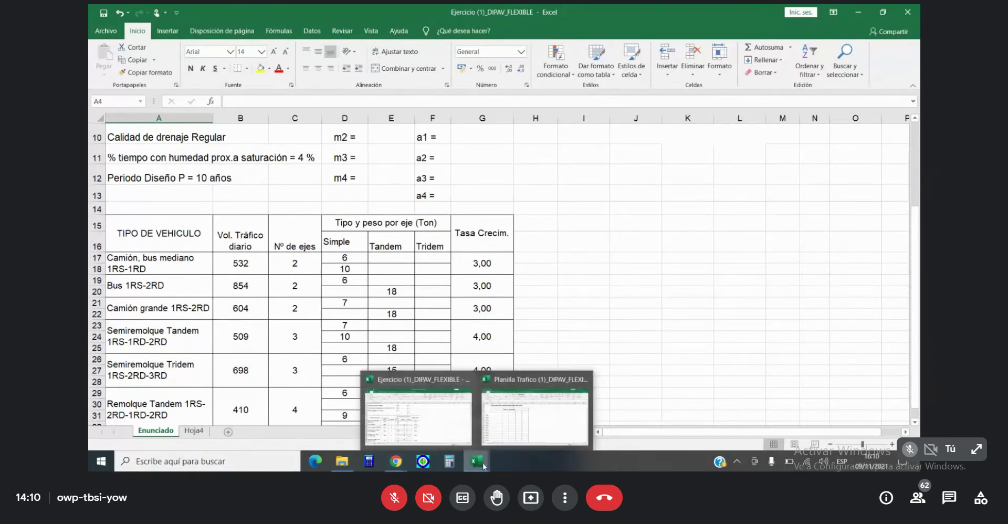
{"action": "left_click", "coordinate": [511, 443]}
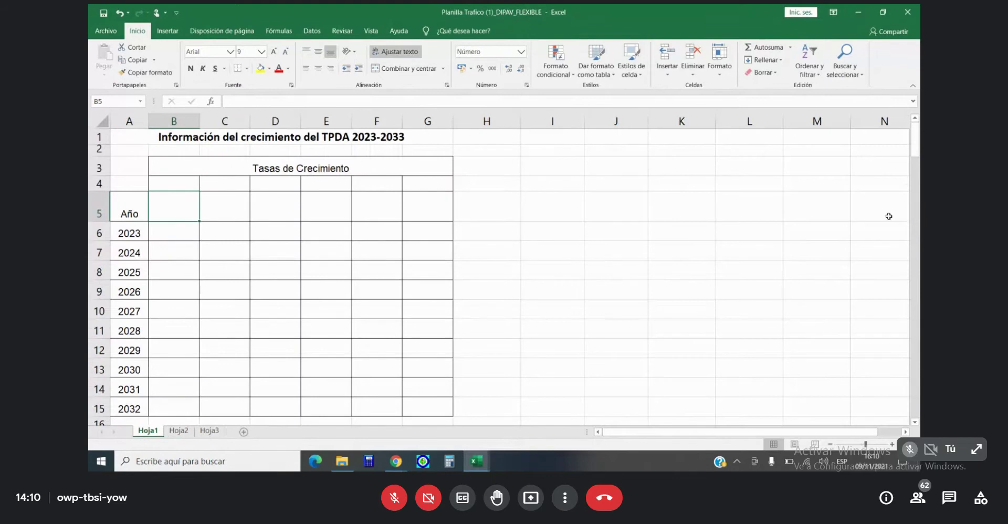
{"action": "type", "text": "1RS-"}
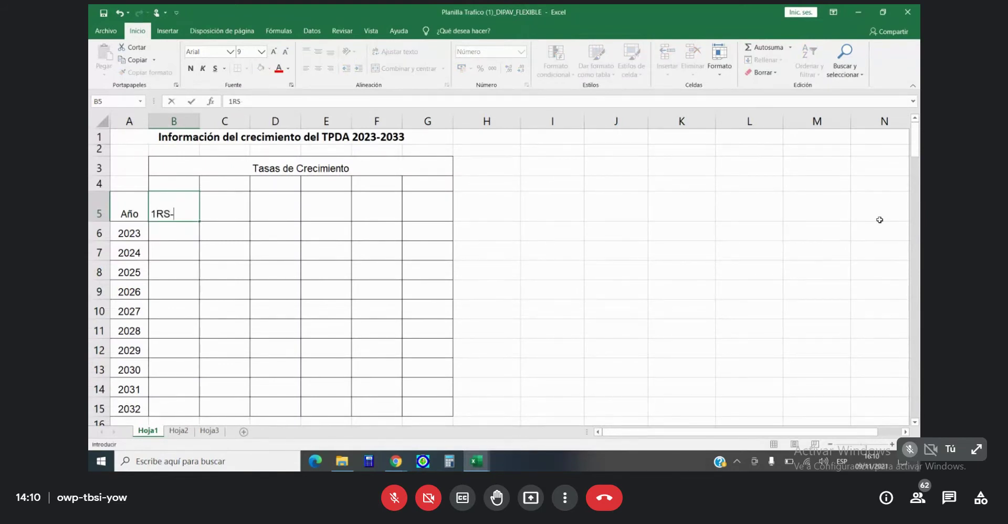
{"action": "type", "text": "1RD"}
{"action": "key", "text": "Tab"}
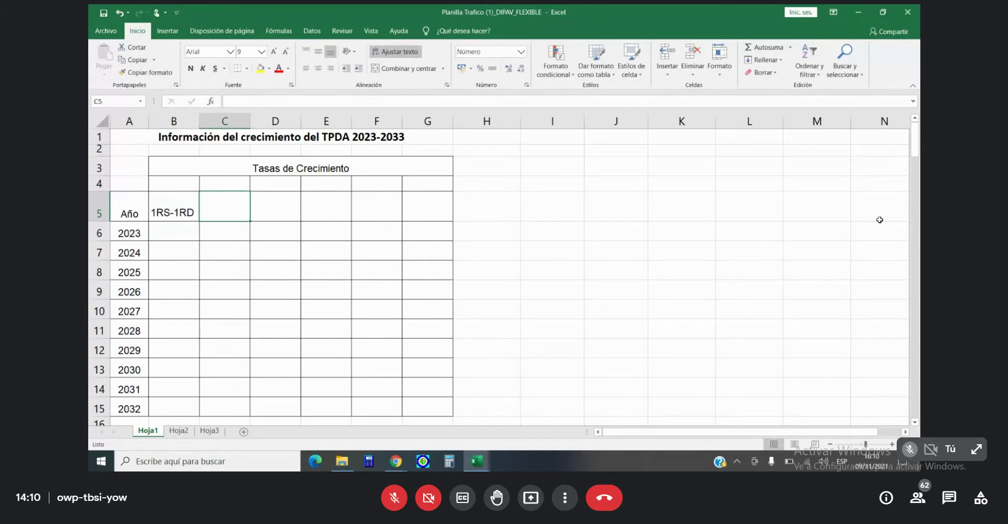
Enter the vehicle heading 1RS-2RD in cell C5 of the growth rate table.
{"action": "type", "text": "1RS"}
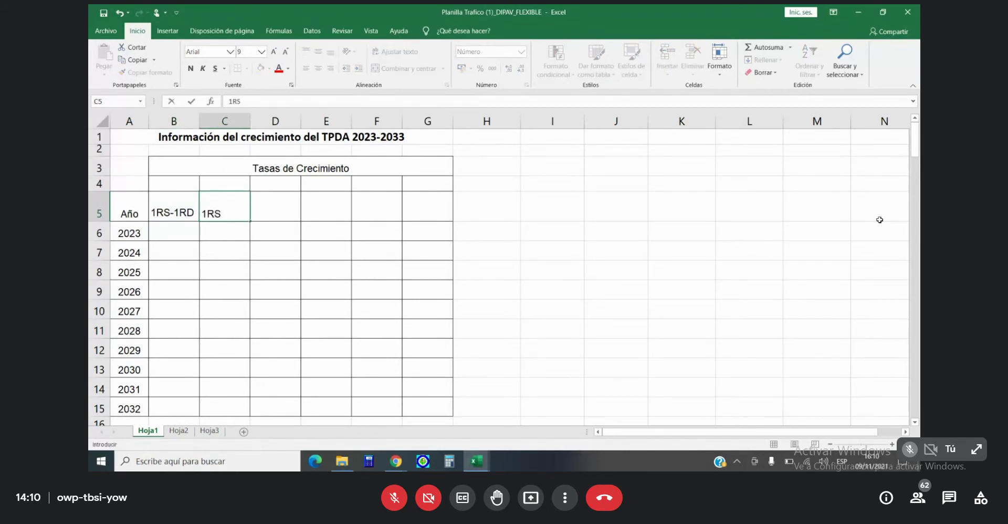
{"action": "type", "text": "-2RD"}
{"action": "key", "text": "Tab"}
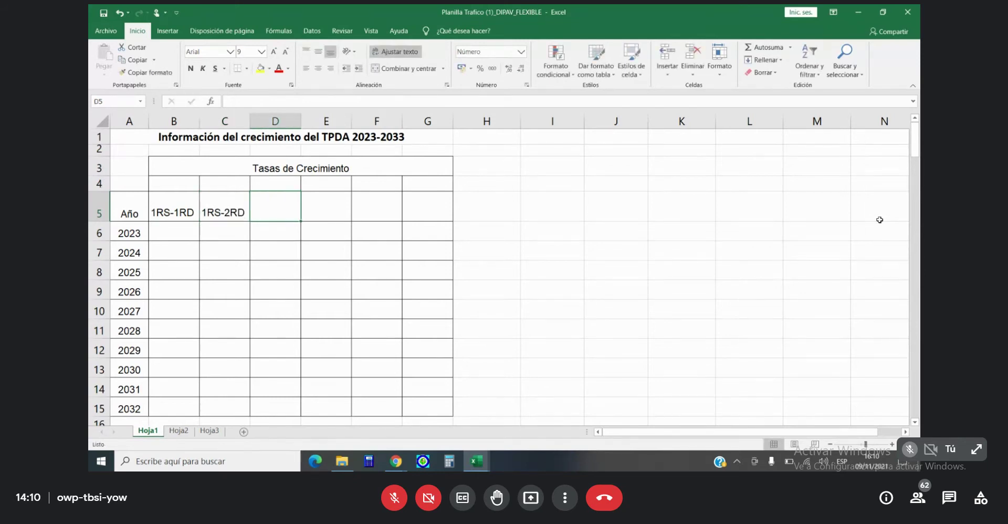
Consult the vehicle list in the Ejercicio workbook again and enter 1RS-2RD as the heading in cell D5 of Planilla Trafico.
{"action": "mouse_move", "coordinate": [477, 461]}
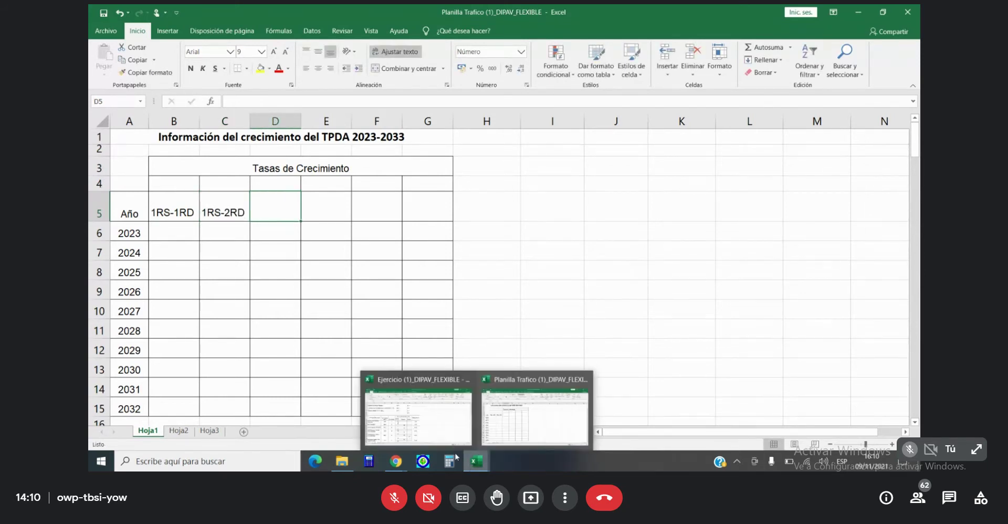
{"action": "left_click", "coordinate": [440, 439]}
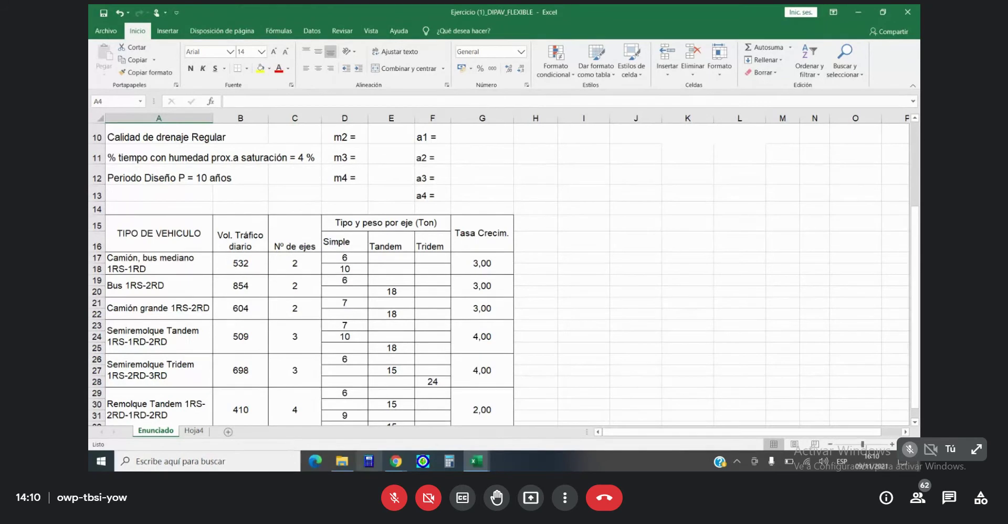
{"action": "mouse_move", "coordinate": [476, 461]}
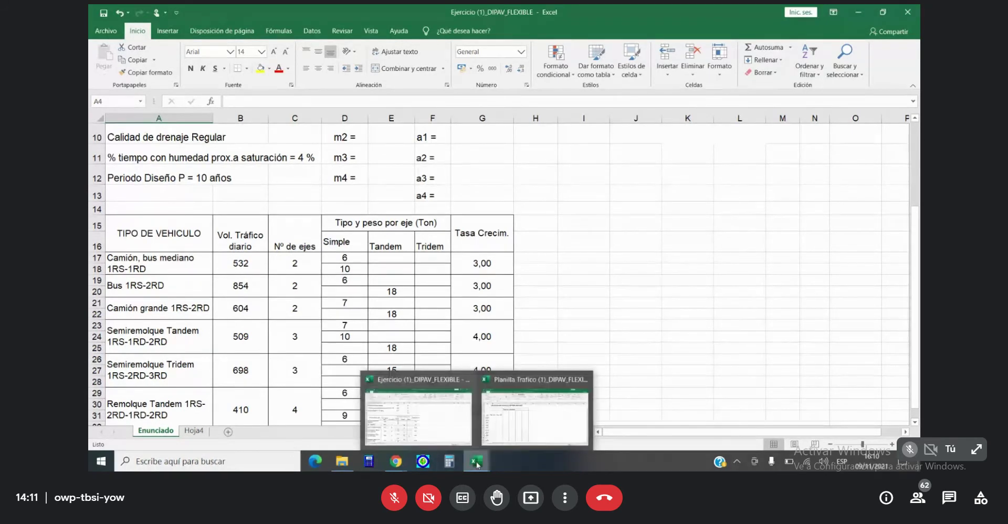
{"action": "left_click", "coordinate": [520, 433]}
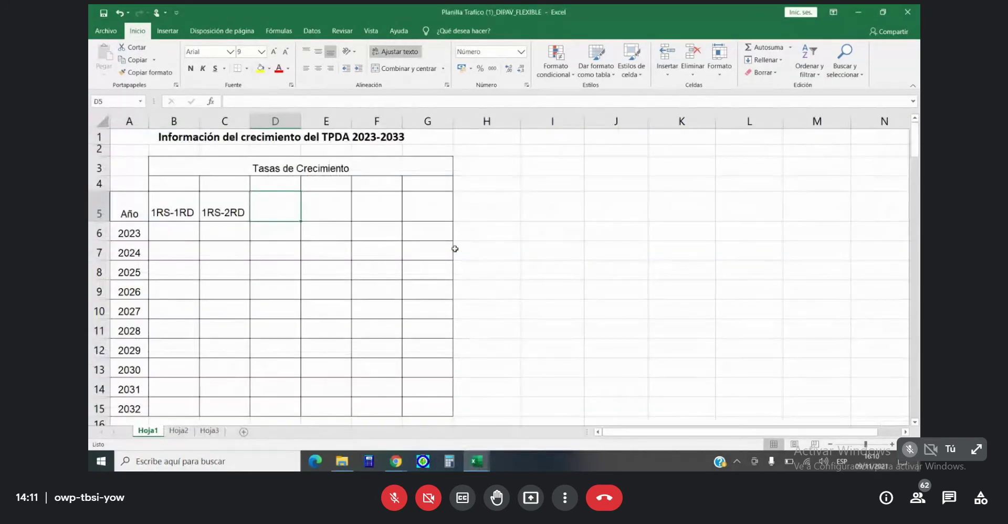
{"action": "type", "text": "1RS"}
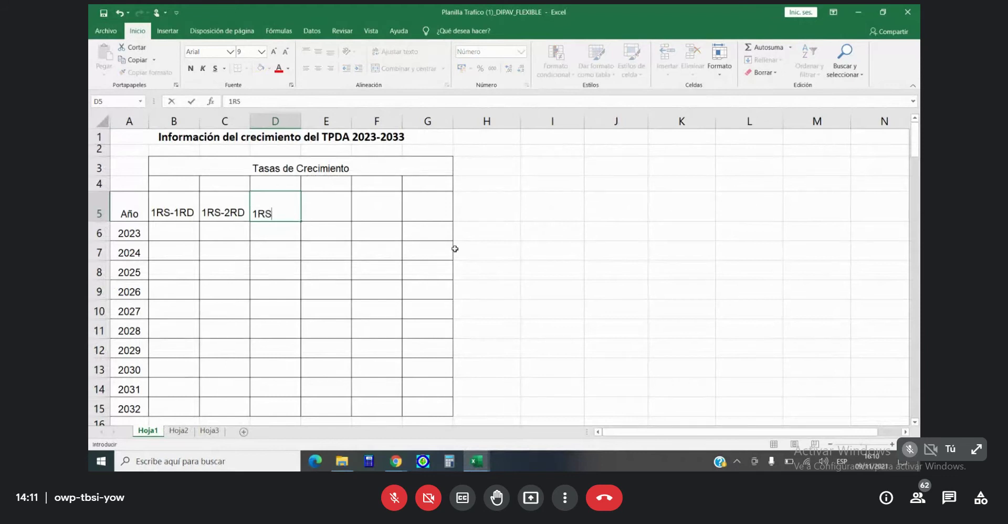
{"action": "type", "text": "-2RD"}
{"action": "key", "text": "Tab"}
Enter the heading 1RS-1RD-2RD in cell E5 and widen column E slightly.
{"action": "type", "text": "1"}
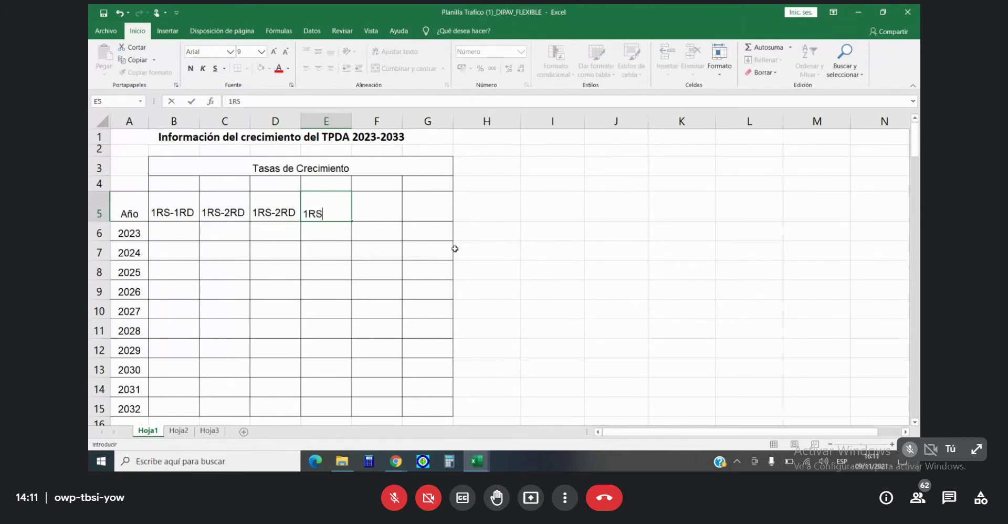
{"action": "type", "text": "RS-1RD-2RD"}
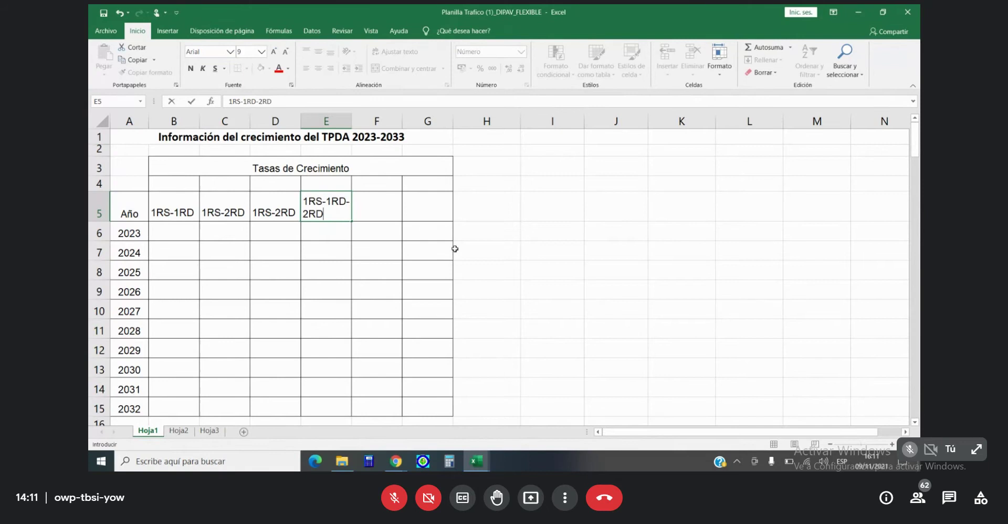
{"action": "key", "text": "Return"}
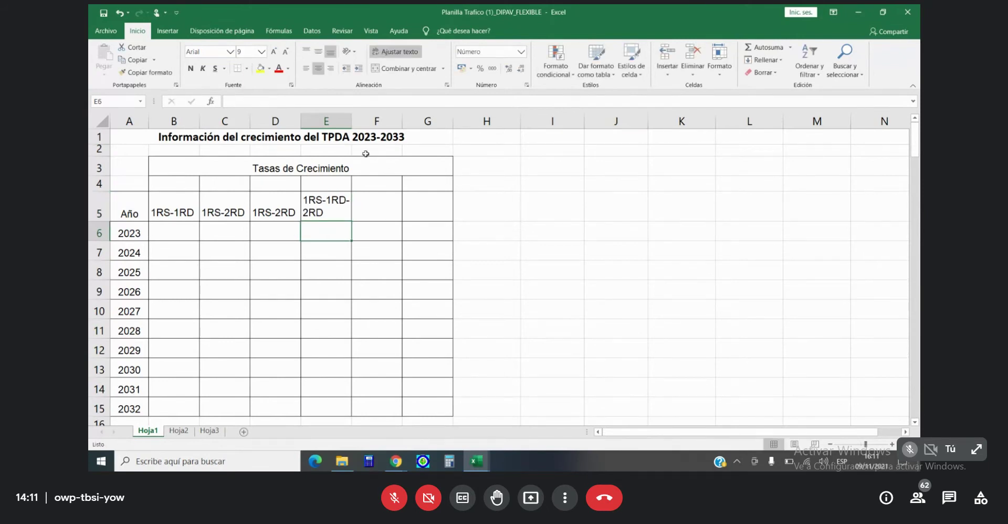
{"action": "left_click_drag", "start_coordinate": [350, 125], "coordinate": [353, 125]}
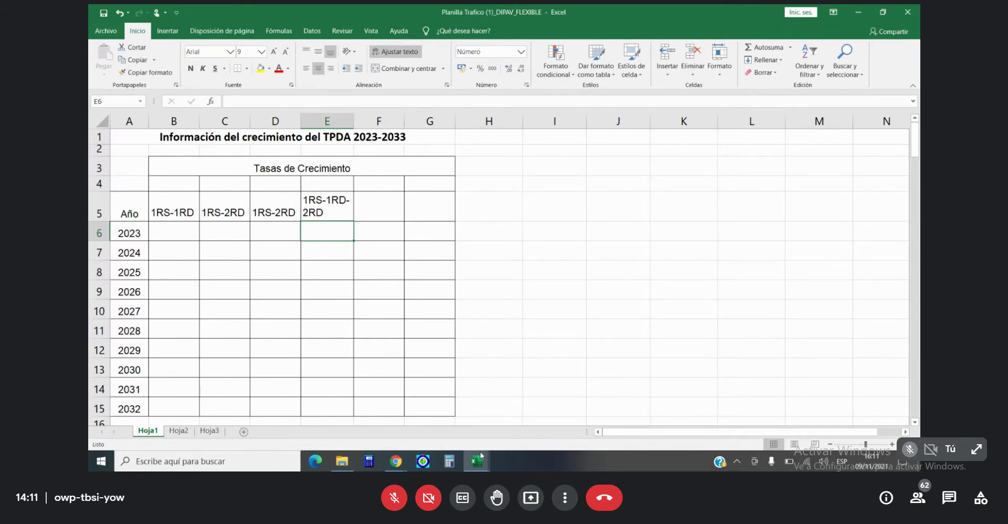
Check the remaining vehicle types in the Ejercicio workbook and enter 1RS-2RD-3RD as the heading in cell F5 of Planilla Trafico.
{"action": "mouse_move", "coordinate": [480, 455]}
{"action": "left_click", "coordinate": [431, 423]}
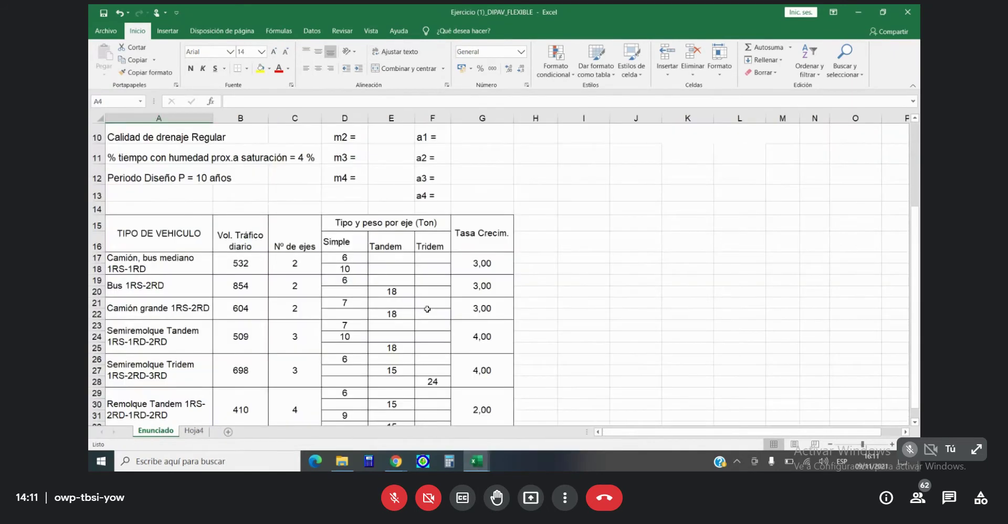
{"action": "scroll", "coordinate": [256, 329], "scroll_direction": "down", "scroll_amount": 1}
{"action": "scroll", "coordinate": [256, 330], "scroll_direction": "down", "scroll_amount": 1}
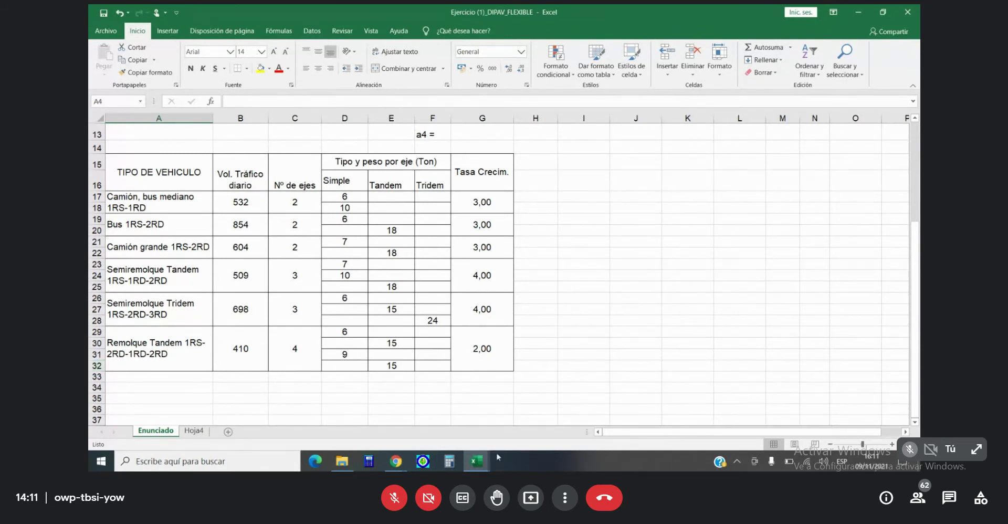
{"action": "mouse_move", "coordinate": [477, 464]}
{"action": "left_click", "coordinate": [528, 446]}
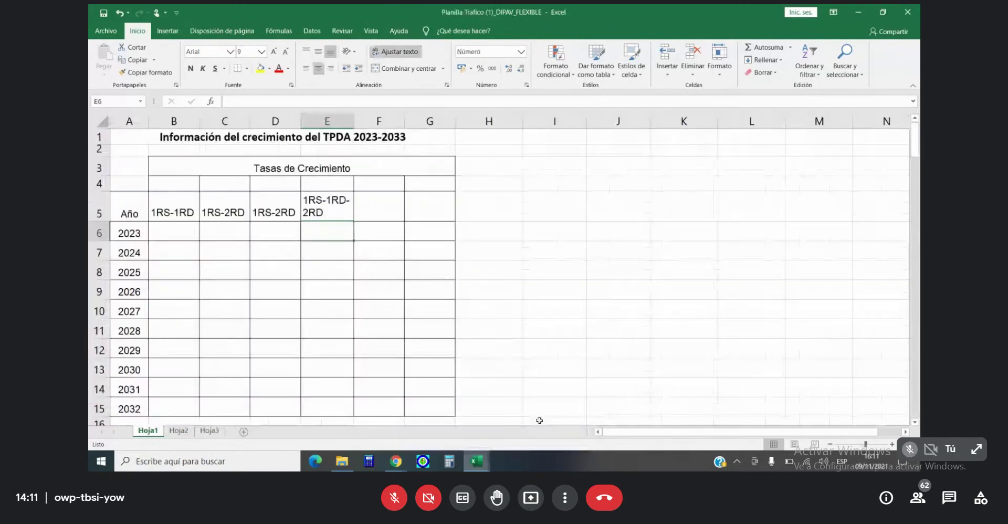
{"action": "key", "text": "Up"}
{"action": "key", "text": "Right"}
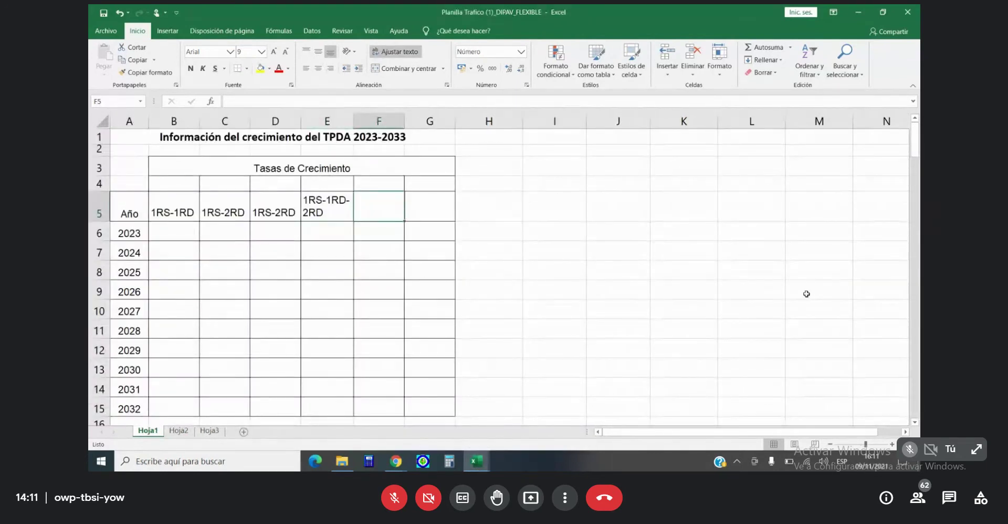
{"action": "type", "text": "1RS-"}
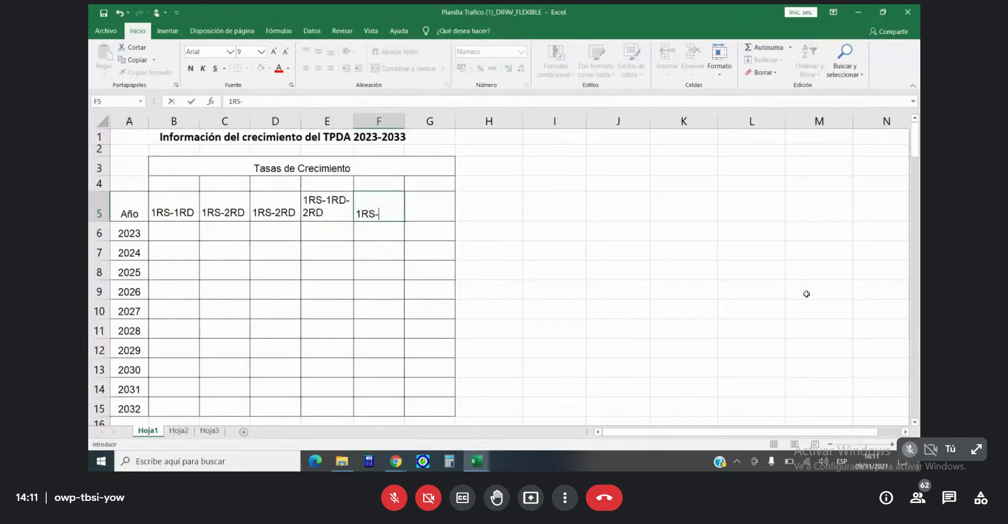
{"action": "type", "text": "2RD-3RD"}
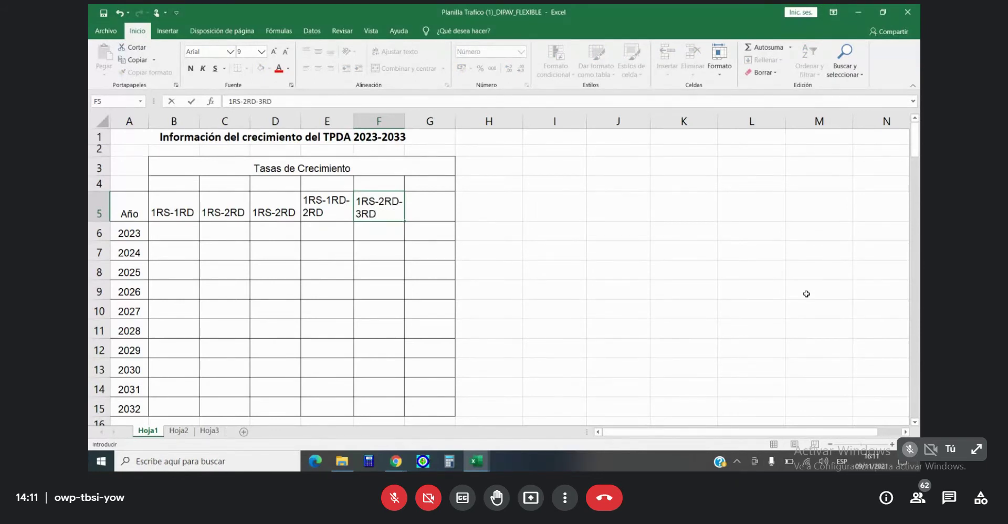
{"action": "key", "text": "Return"}
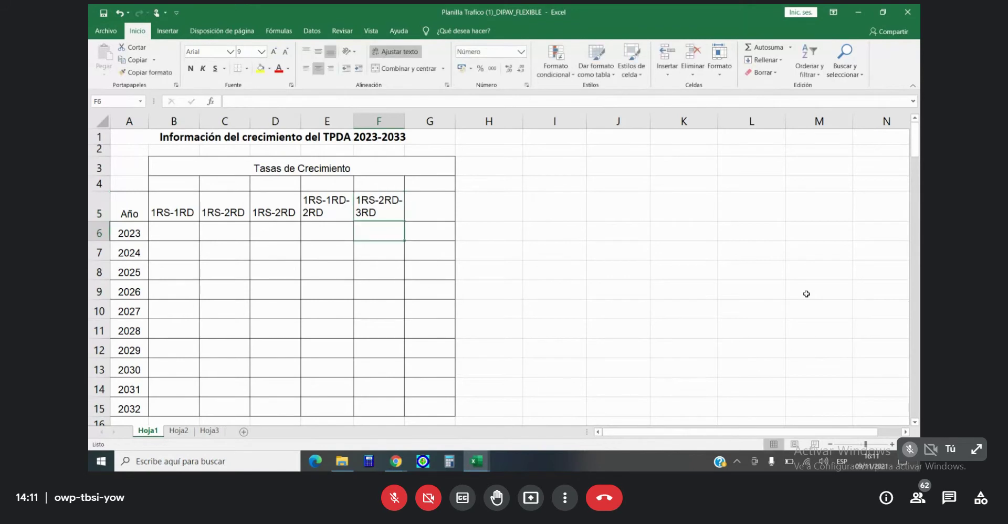
Enter the heading 1RS-2RD-1RD-2RD in cell G5 and widen column G slightly.
{"action": "left_click", "coordinate": [422, 210]}
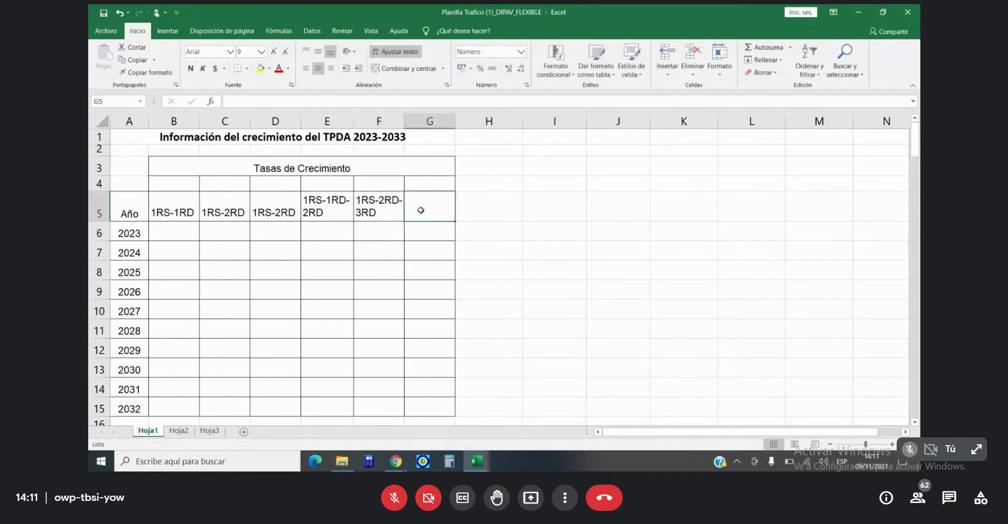
{"action": "type", "text": "1RS"}
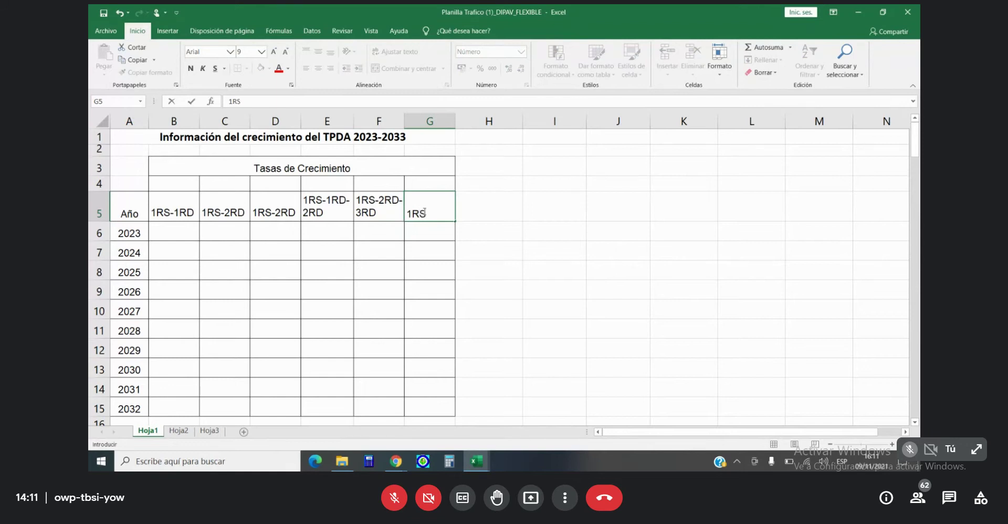
{"action": "type", "text": "-2RD"}
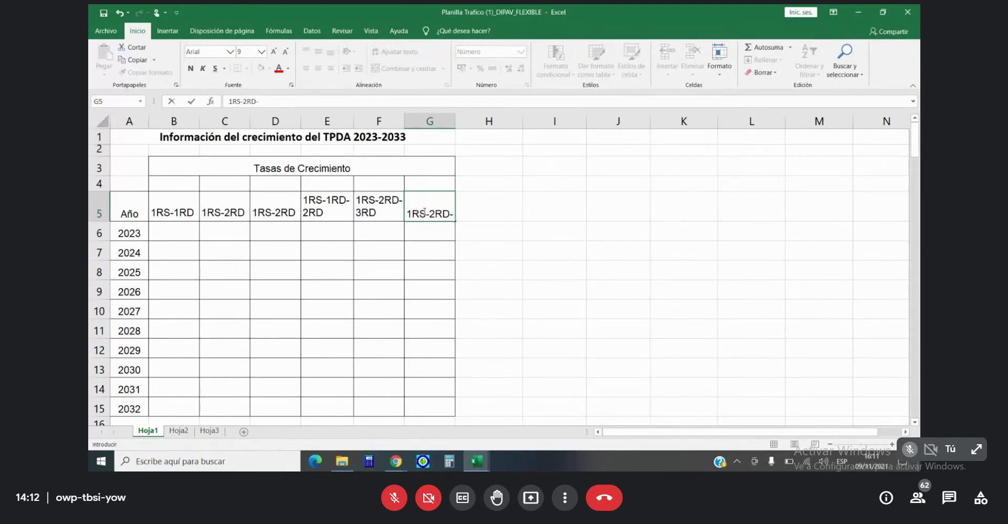
{"action": "type", "text": "-1RD-2RD"}
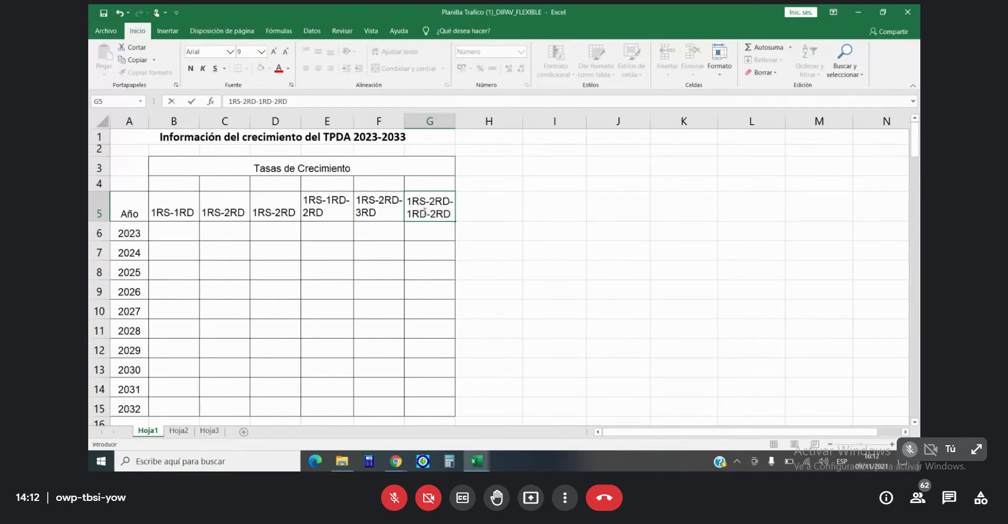
{"action": "key", "text": "Return"}
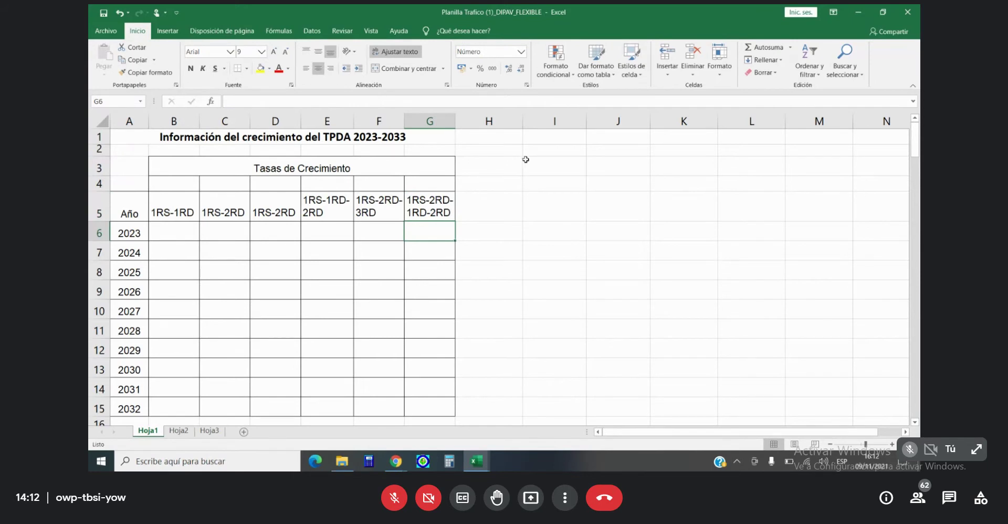
{"action": "left_click_drag", "start_coordinate": [454, 121], "coordinate": [458, 122]}
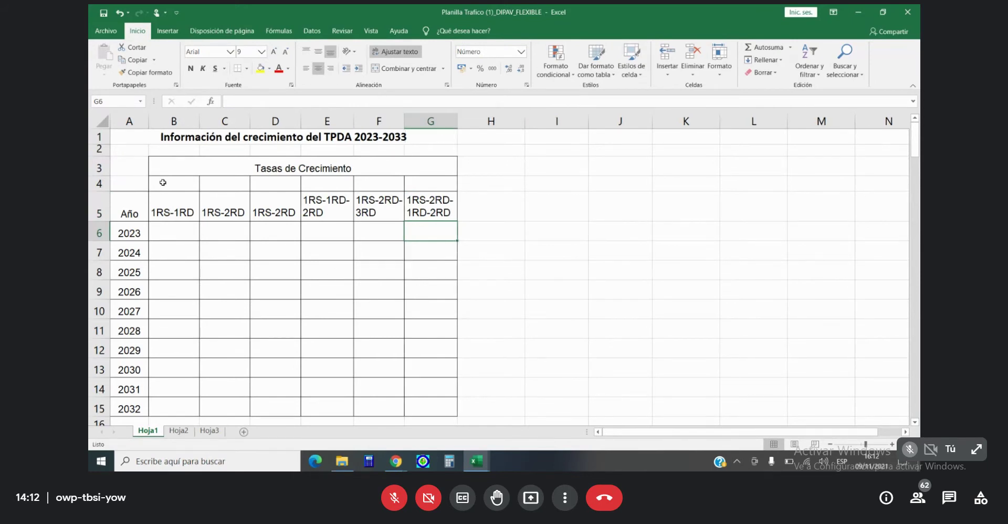
{"action": "left_click", "coordinate": [194, 181]}
{"action": "left_click", "coordinate": [236, 188]}
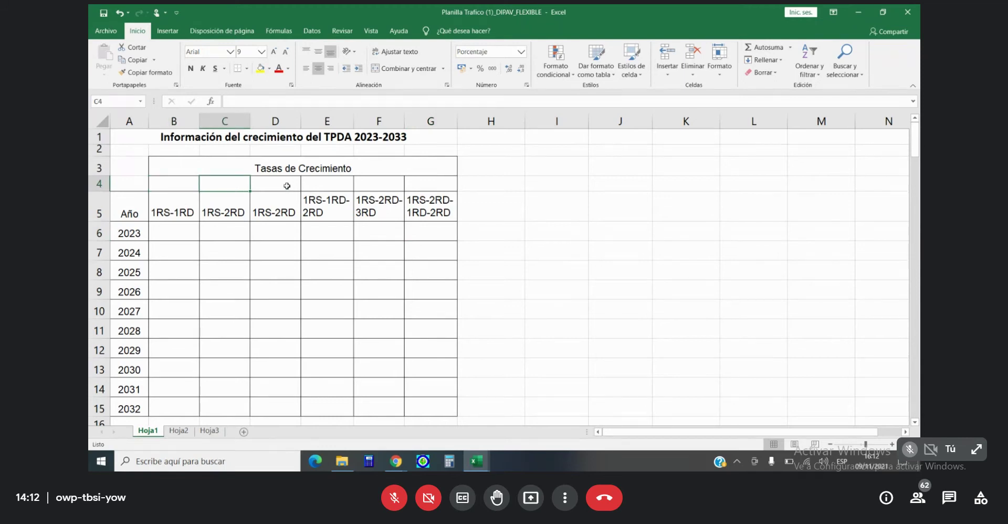
{"action": "left_click", "coordinate": [288, 186]}
{"action": "left_click", "coordinate": [329, 185]}
{"action": "left_click", "coordinate": [378, 179]}
{"action": "left_click", "coordinate": [420, 183]}
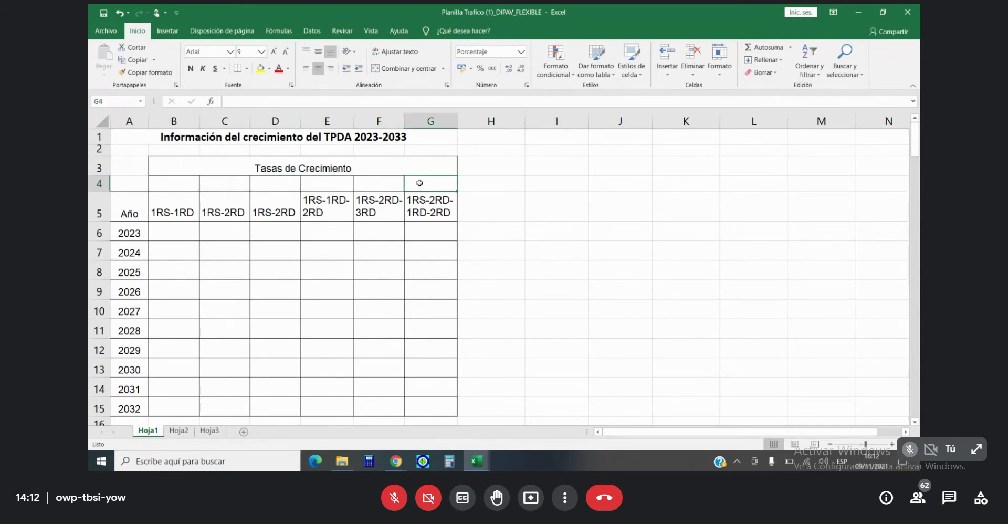
{"action": "scroll", "coordinate": [378, 263], "scroll_direction": "down", "scroll_amount": 2}
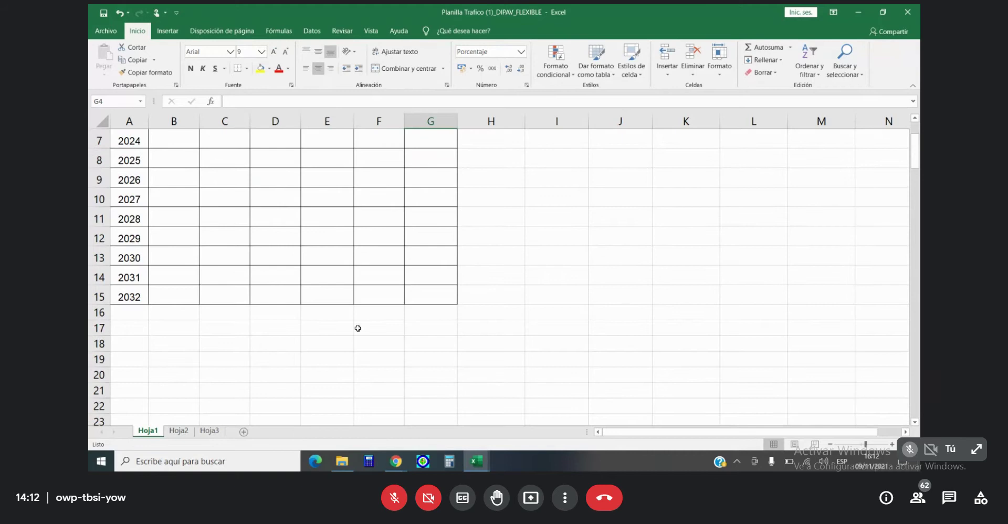
Check the growth rates in the Ejercicio workbook and enter 3% in cells B4, C4 and D4 of Planilla Trafico.
{"action": "scroll", "coordinate": [360, 325], "scroll_direction": "up", "scroll_amount": 2}
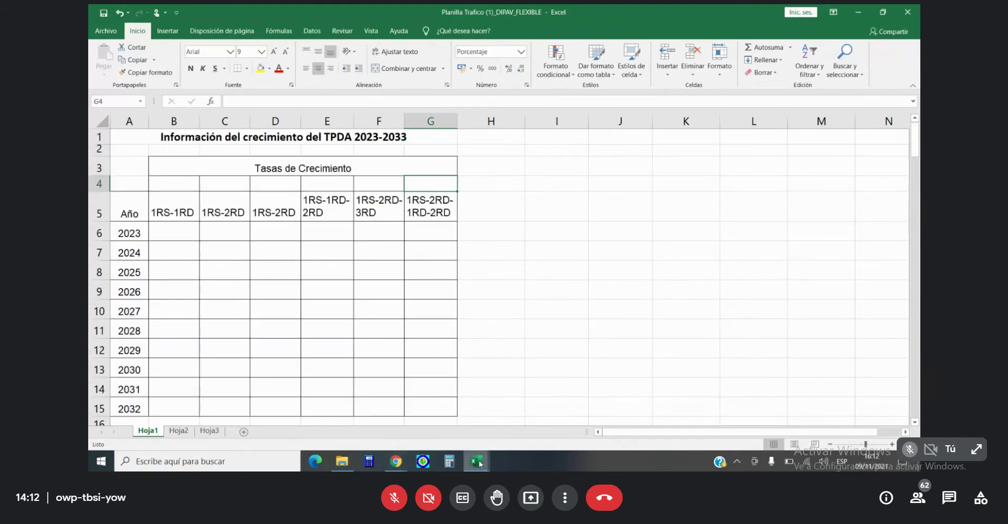
{"action": "mouse_move", "coordinate": [476, 461]}
{"action": "left_click", "coordinate": [405, 425]}
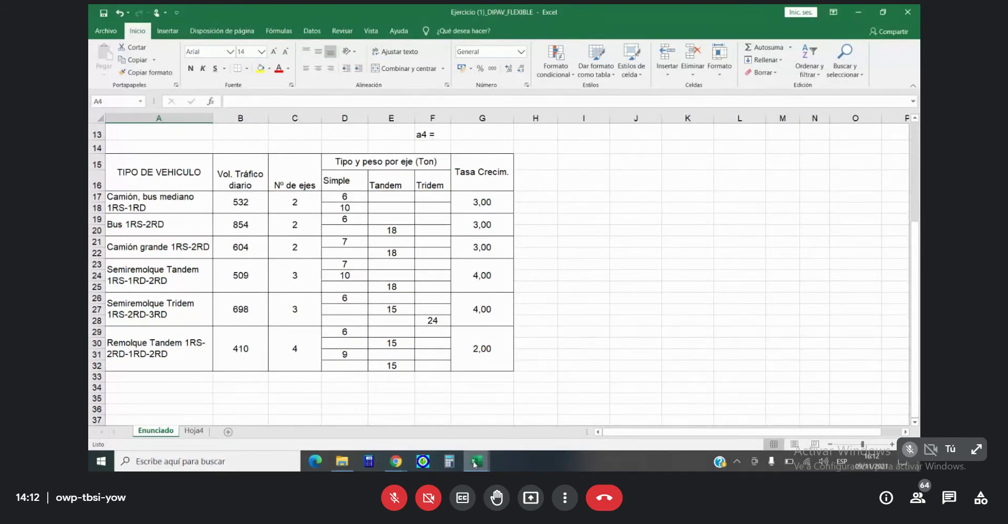
{"action": "mouse_move", "coordinate": [475, 463]}
{"action": "left_click", "coordinate": [514, 441]}
{"action": "left_click", "coordinate": [183, 231]}
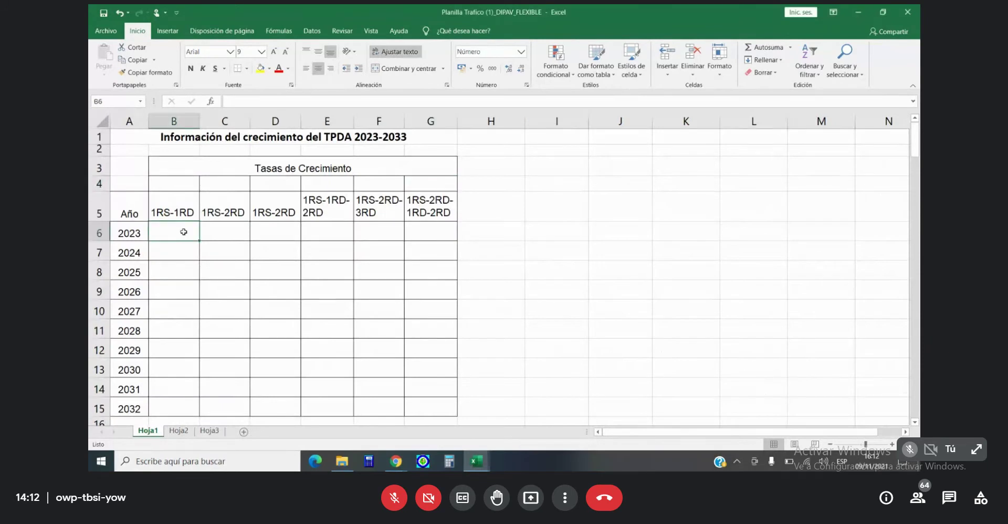
{"action": "left_click", "coordinate": [190, 194]}
{"action": "left_click", "coordinate": [180, 184]}
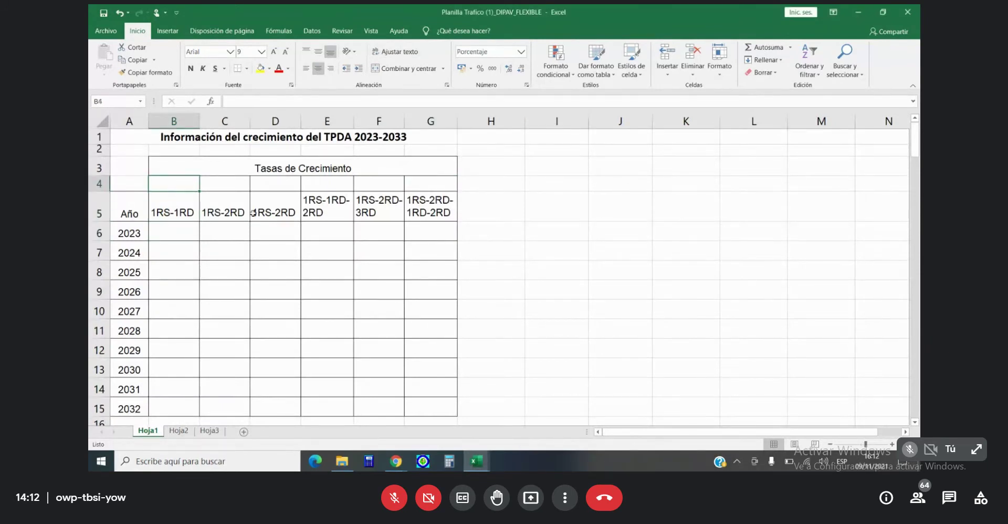
{"action": "type", "text": "3"}
{"action": "key", "text": "Tab"}
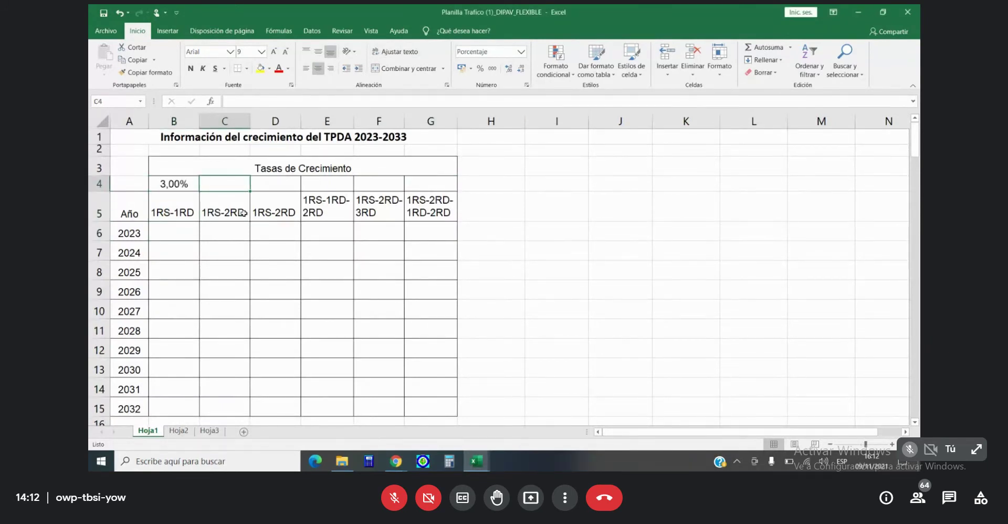
{"action": "type", "text": "3"}
{"action": "key", "text": "Tab"}
{"action": "type", "text": "3"}
{"action": "key", "text": "Tab"}
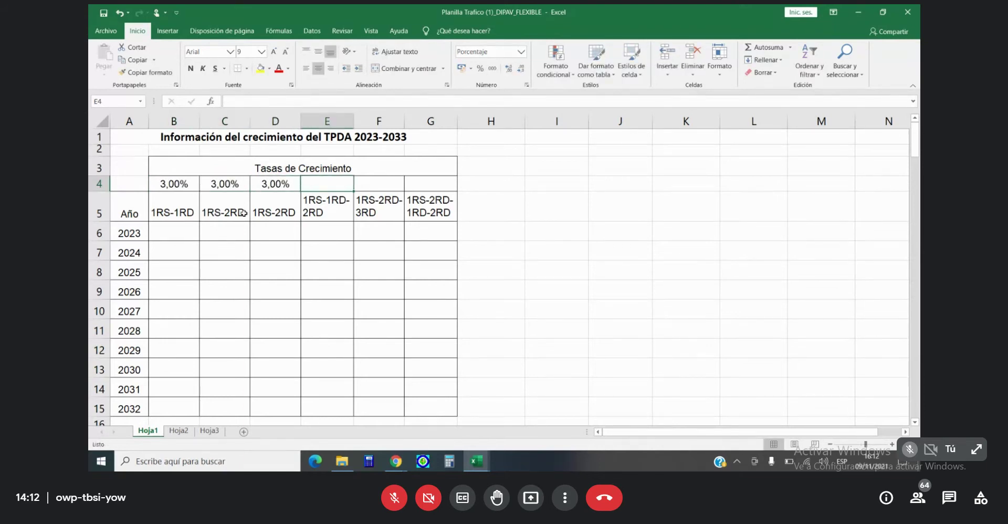
Enter growth rates of 4% in E4 and F4 and 2% in G4, rechecking the Tasa Crecim. values in the Ejercicio workbook.
{"action": "type", "text": "4"}
{"action": "key", "text": "Tab"}
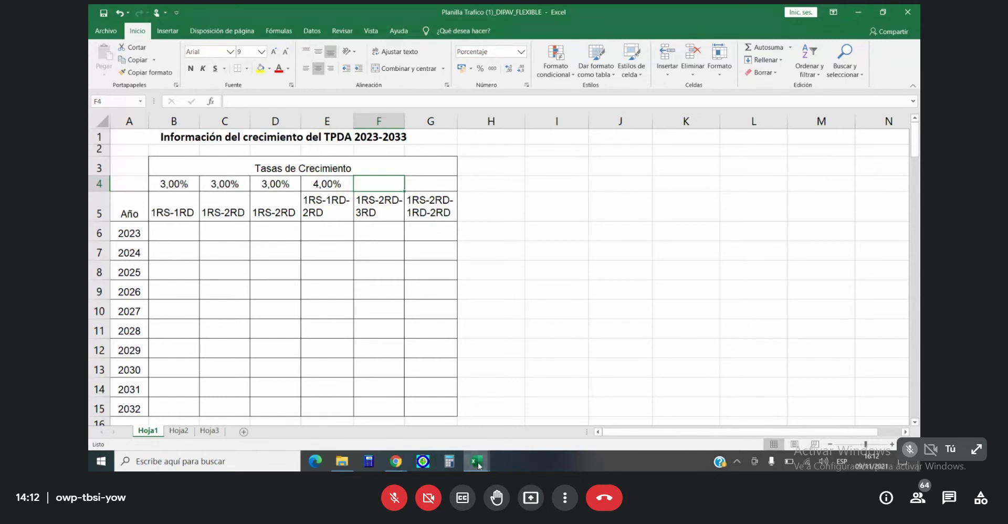
{"action": "mouse_move", "coordinate": [478, 464]}
{"action": "left_click", "coordinate": [452, 438]}
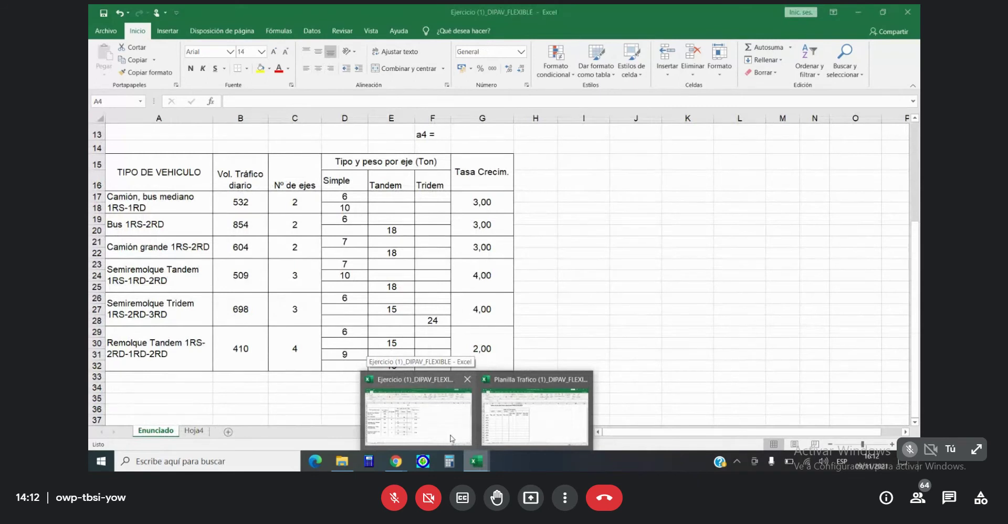
{"action": "left_click", "coordinate": [535, 414]}
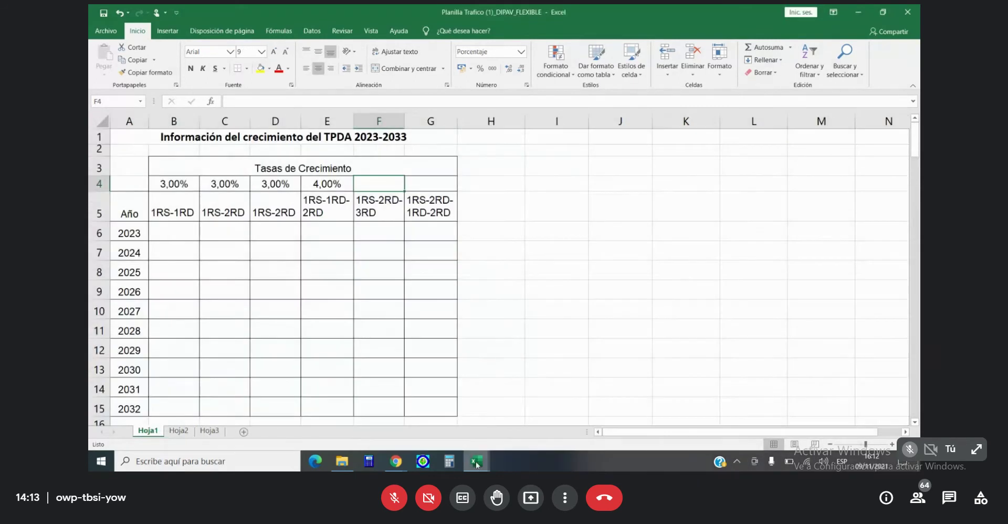
{"action": "mouse_move", "coordinate": [476, 462]}
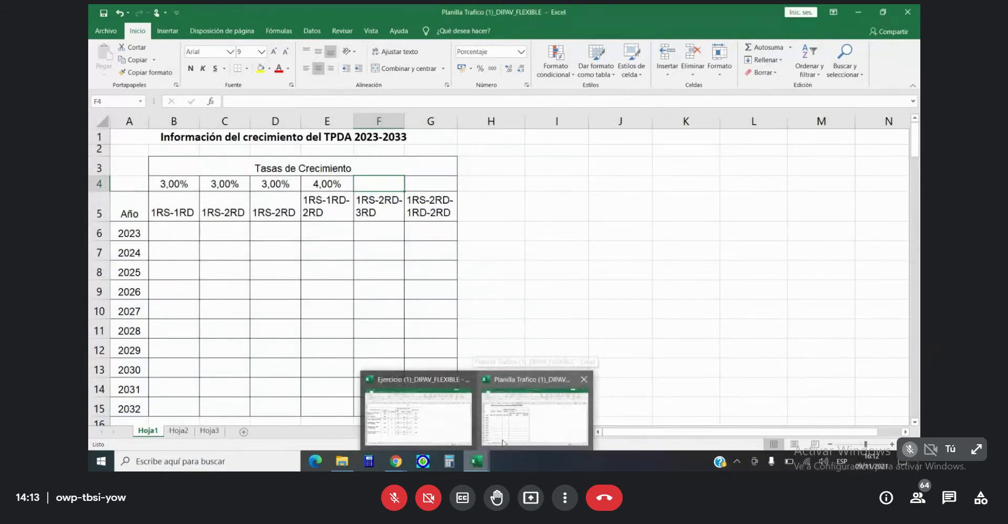
{"action": "left_click", "coordinate": [474, 446]}
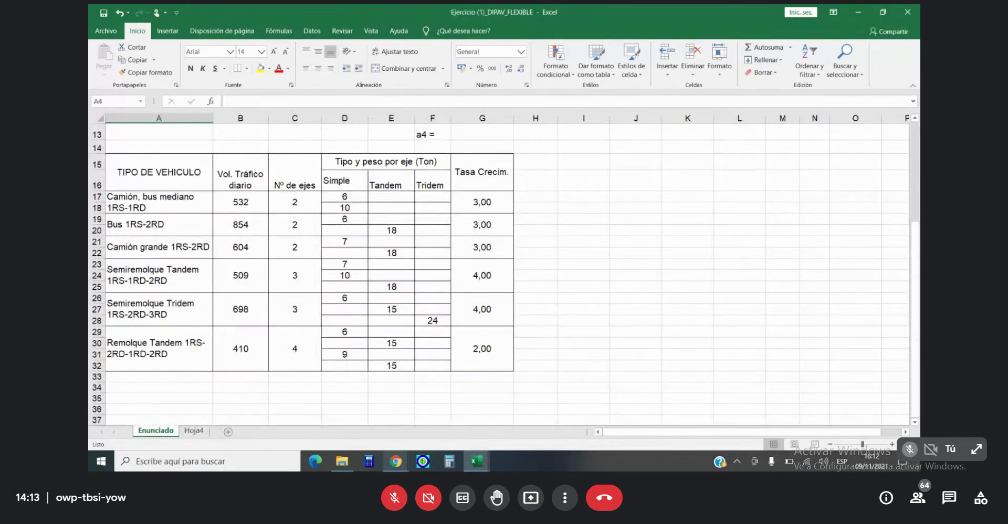
{"action": "mouse_move", "coordinate": [478, 463]}
{"action": "left_click", "coordinate": [521, 433]}
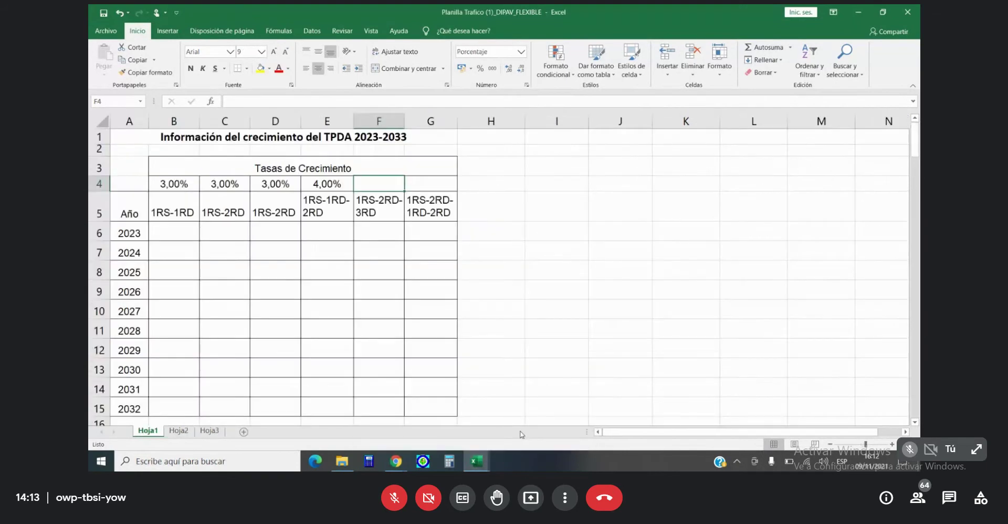
{"action": "type", "text": "4"}
{"action": "key", "text": "Tab"}
{"action": "type", "text": "2"}
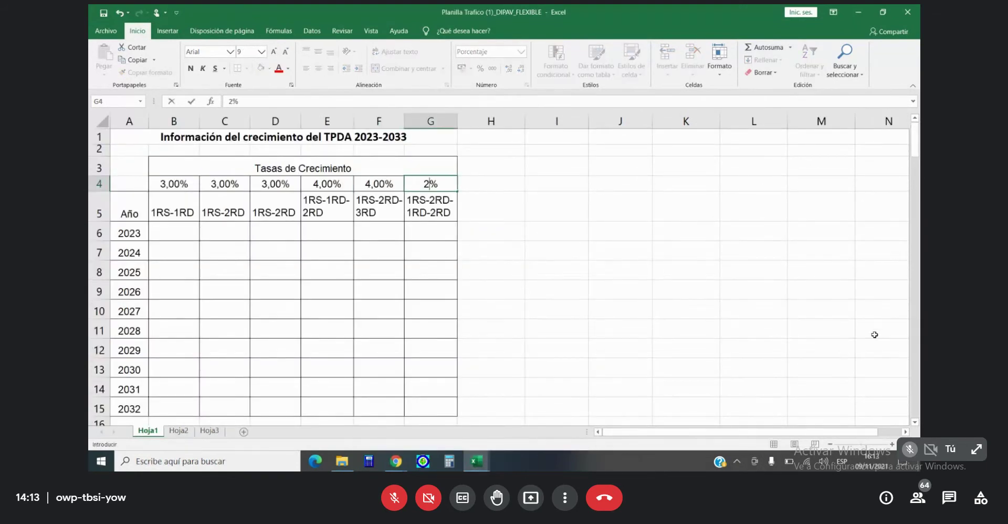
{"action": "key", "text": "Tab"}
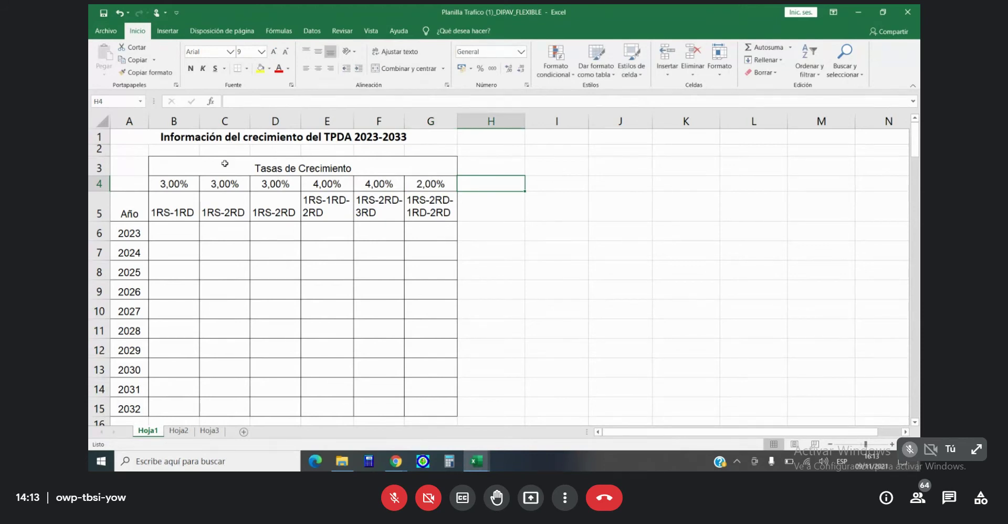
Look up the daily traffic volumes in the Ejercicio workbook and enter 532 in B6 and 854 in C6 of Planilla Trafico.
{"action": "left_click", "coordinate": [180, 238]}
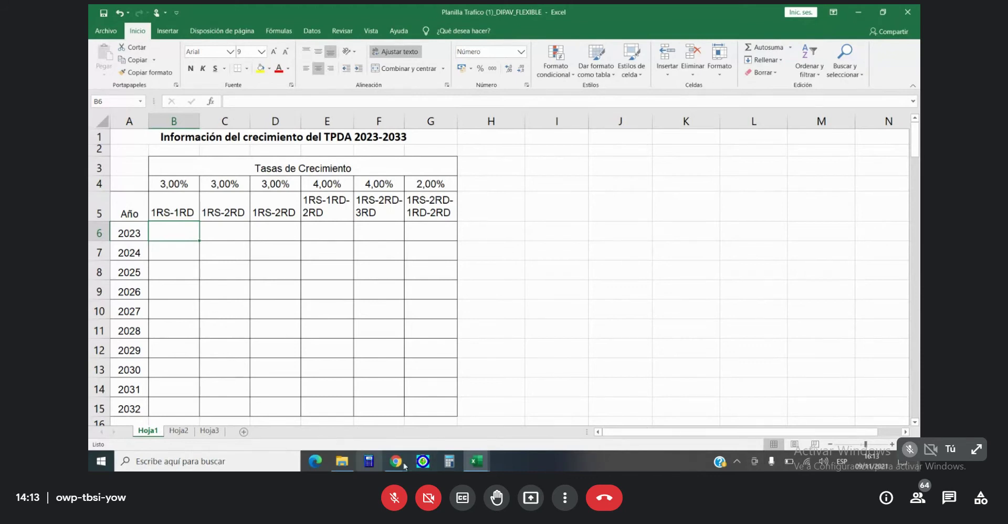
{"action": "mouse_move", "coordinate": [480, 462]}
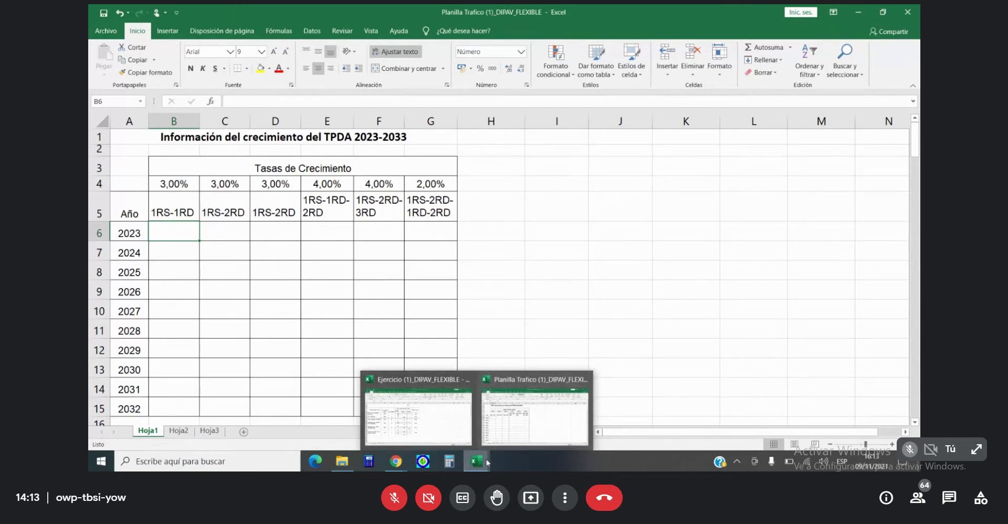
{"action": "left_click", "coordinate": [418, 414]}
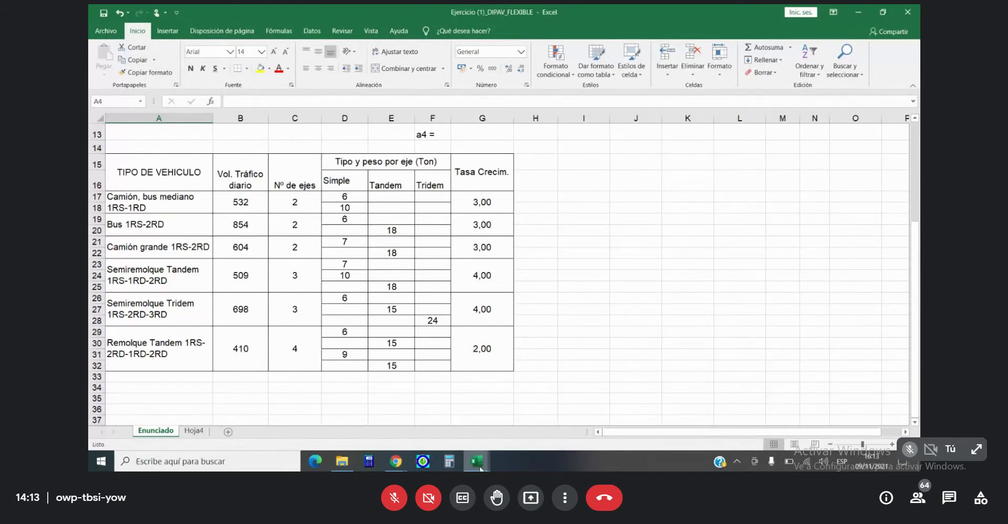
{"action": "mouse_move", "coordinate": [480, 467]}
{"action": "left_click", "coordinate": [534, 415]}
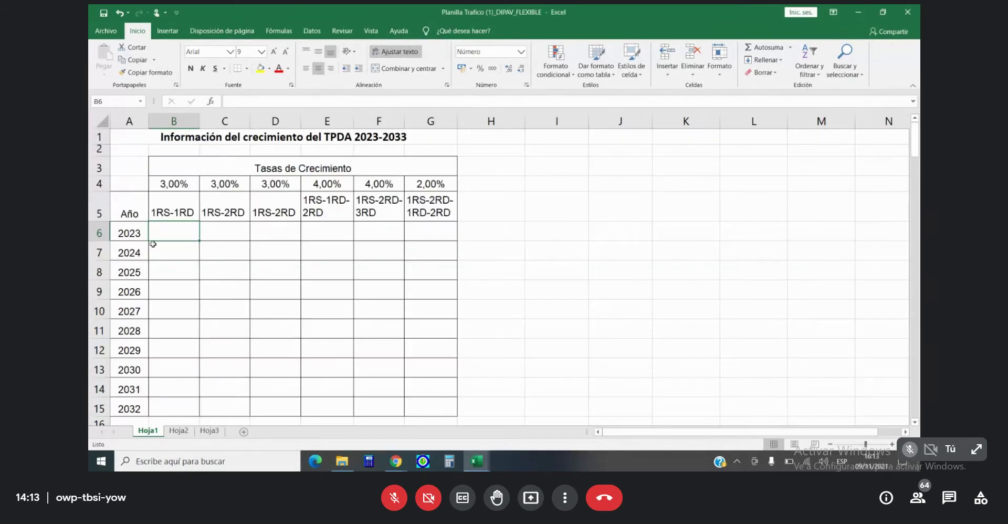
{"action": "type", "text": "532"}
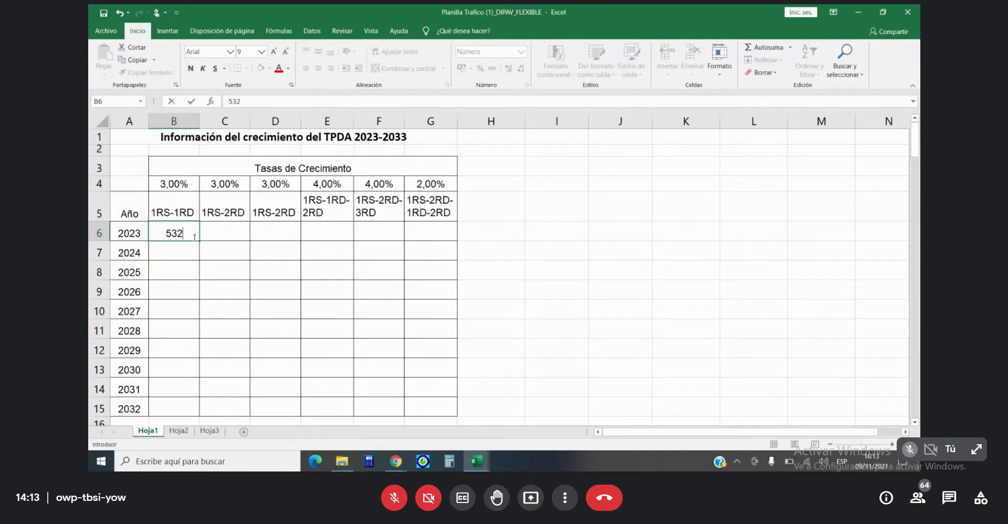
{"action": "key", "text": "Tab"}
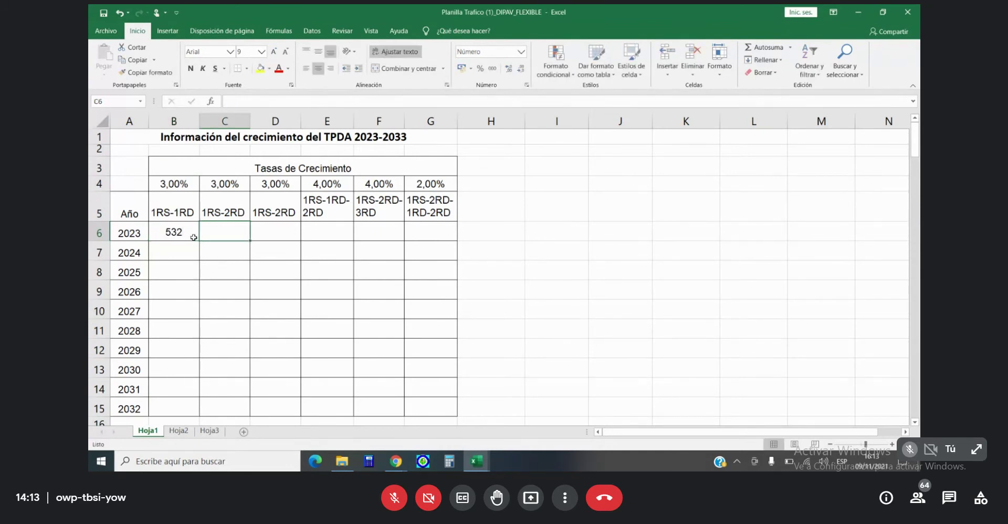
{"action": "type", "text": "854"}
{"action": "key", "text": "Tab"}
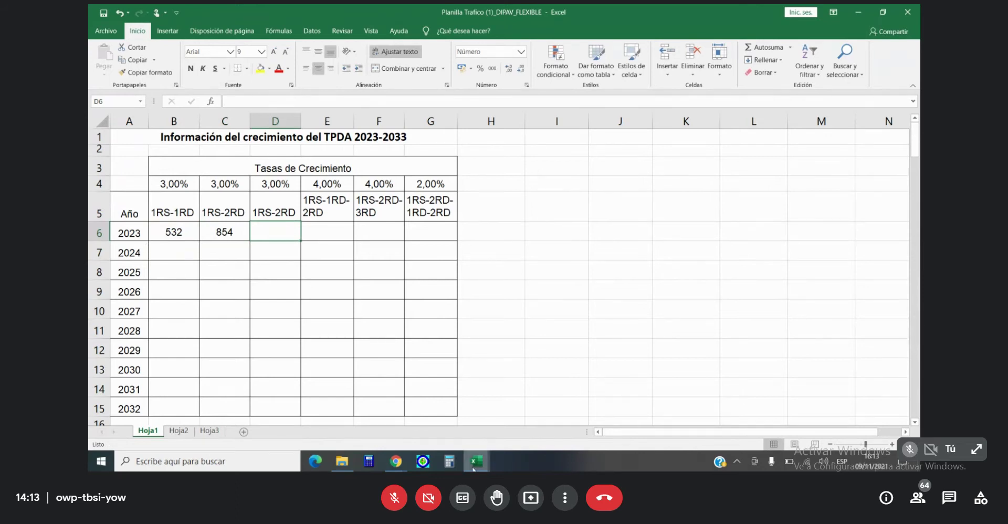
Recheck the volumes in the Ejercicio workbook and enter 604 in D6 and 509 in E6 for the year 2023.
{"action": "mouse_move", "coordinate": [476, 461]}
{"action": "mouse_move", "coordinate": [457, 438]}
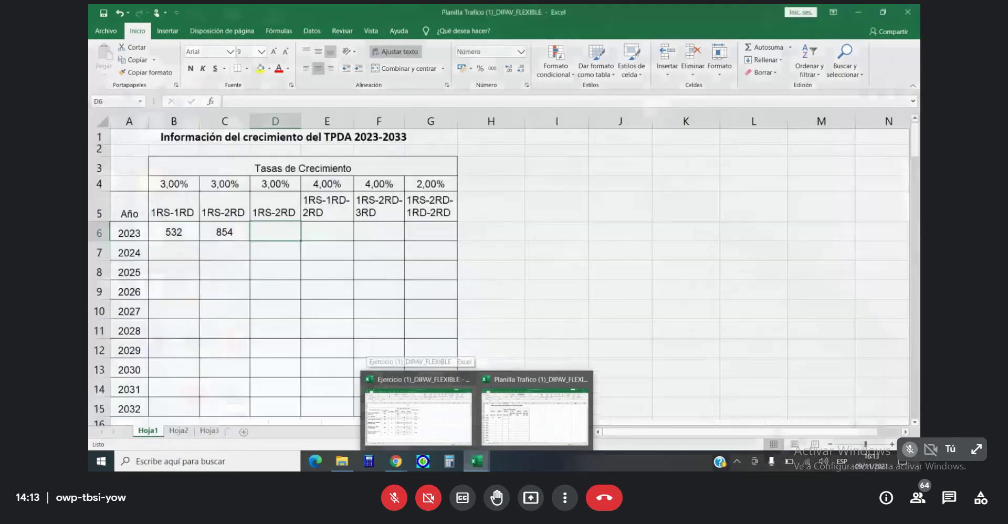
{"action": "left_click", "coordinate": [562, 438]}
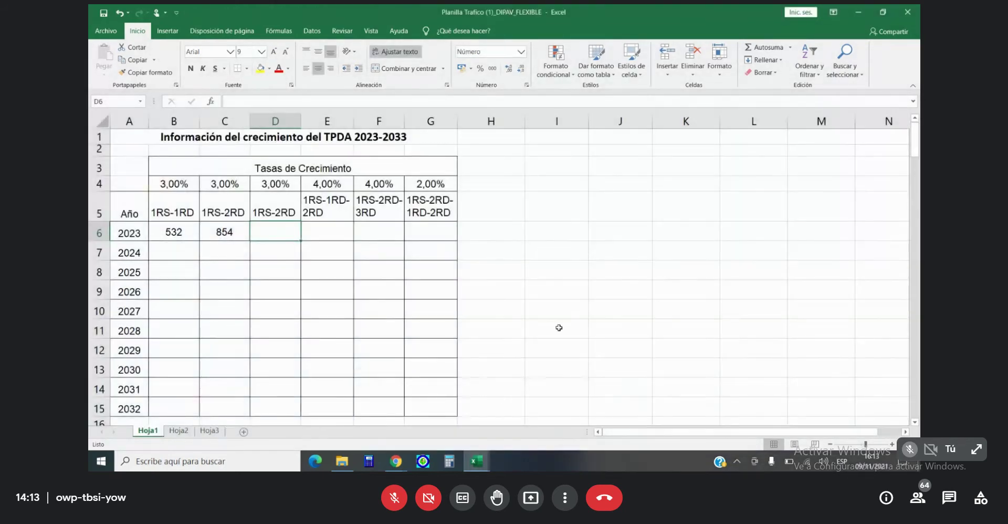
{"action": "type", "text": "604"}
{"action": "key", "text": "Tab"}
{"action": "type", "text": "50"}
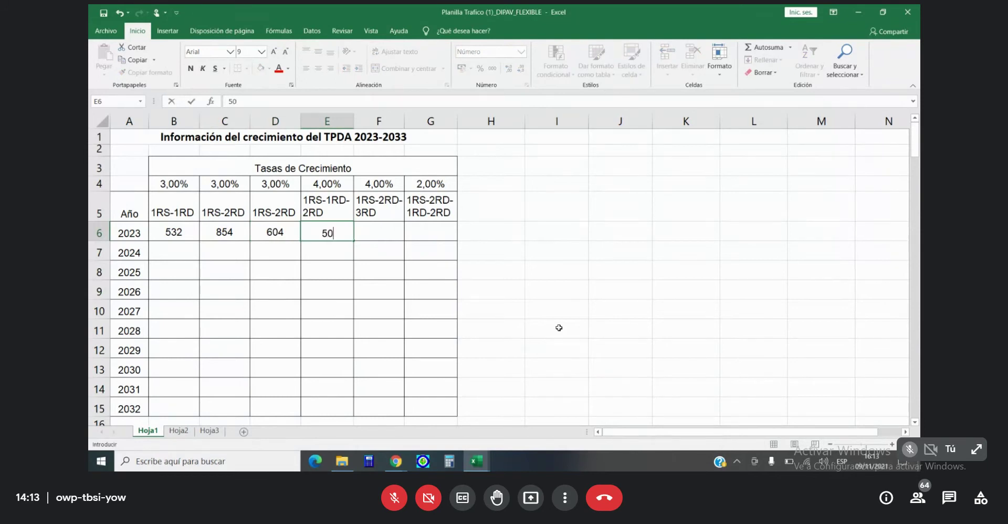
{"action": "type", "text": "9"}
{"action": "key", "text": "Tab"}
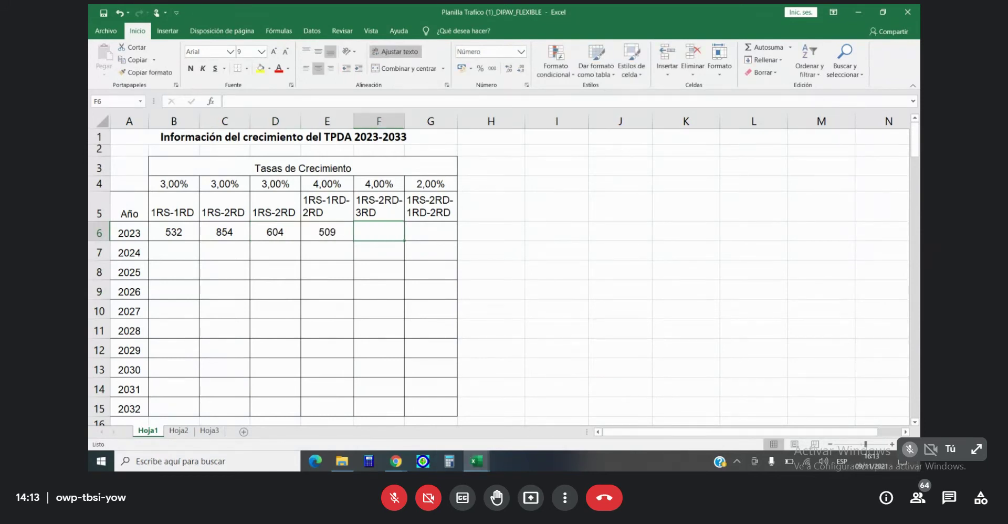
Complete the 2023 row with the Ejercicio volumes by entering 698 in F6 and 410 in G6.
{"action": "mouse_move", "coordinate": [469, 464]}
{"action": "mouse_move", "coordinate": [446, 438]}
{"action": "type", "text": "698"}
{"action": "key", "text": "Tab"}
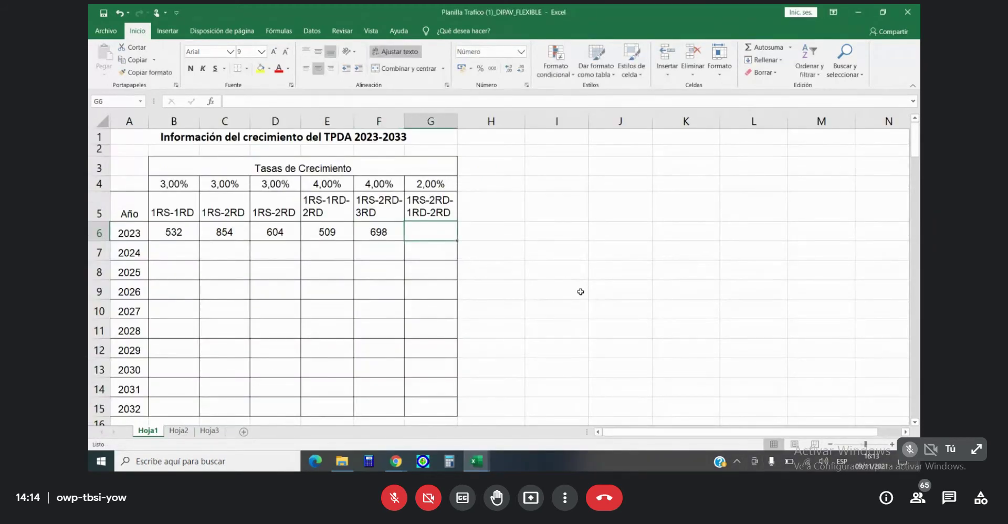
{"action": "type", "text": "410"}
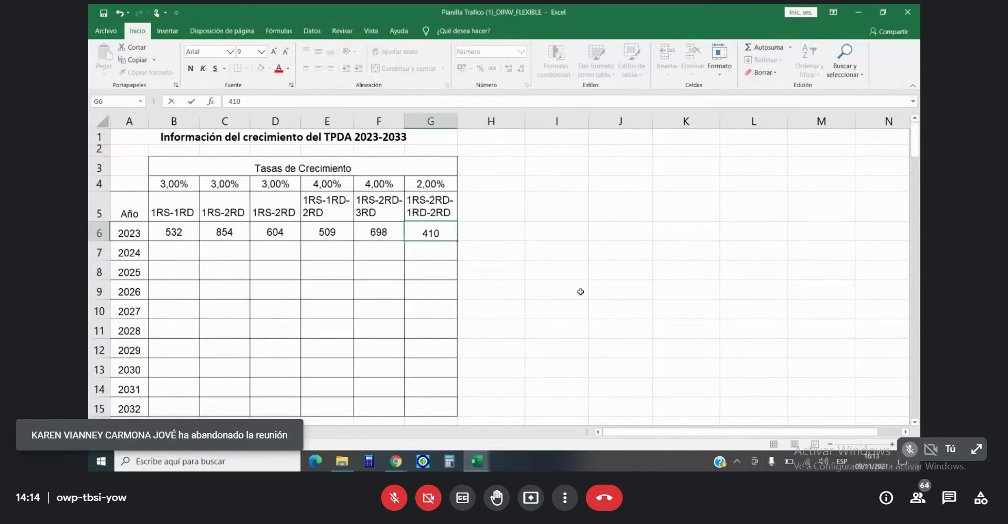
{"action": "key", "text": "Return"}
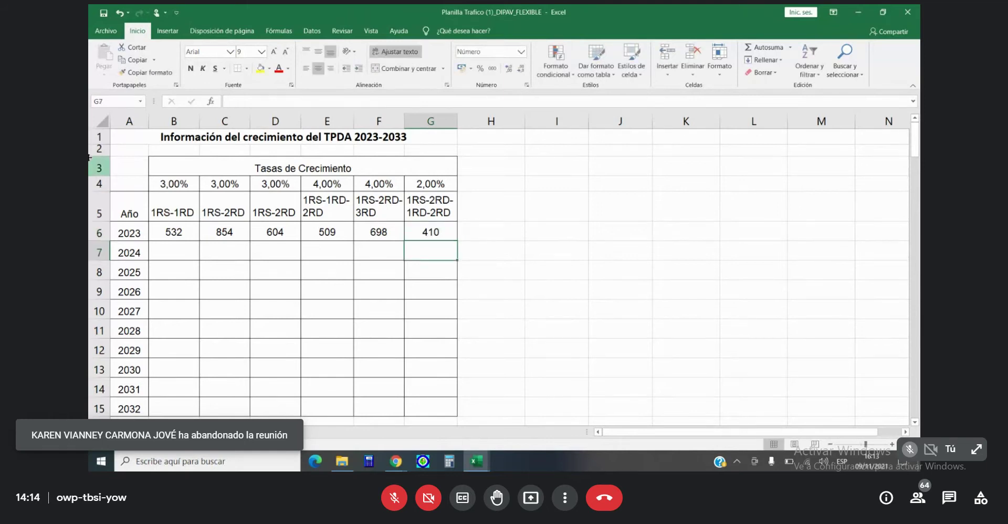
{"action": "left_click", "coordinate": [185, 253]}
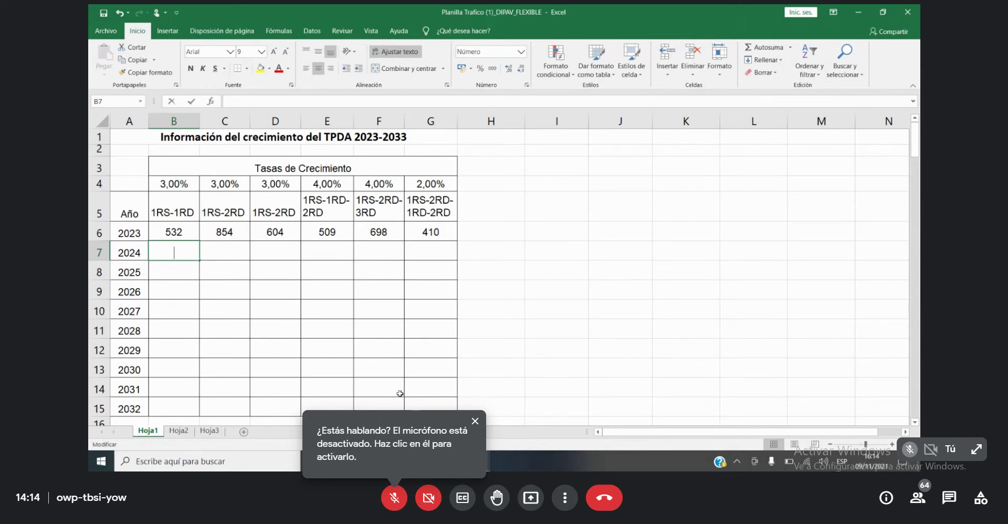
{"action": "key", "text": "F2"}
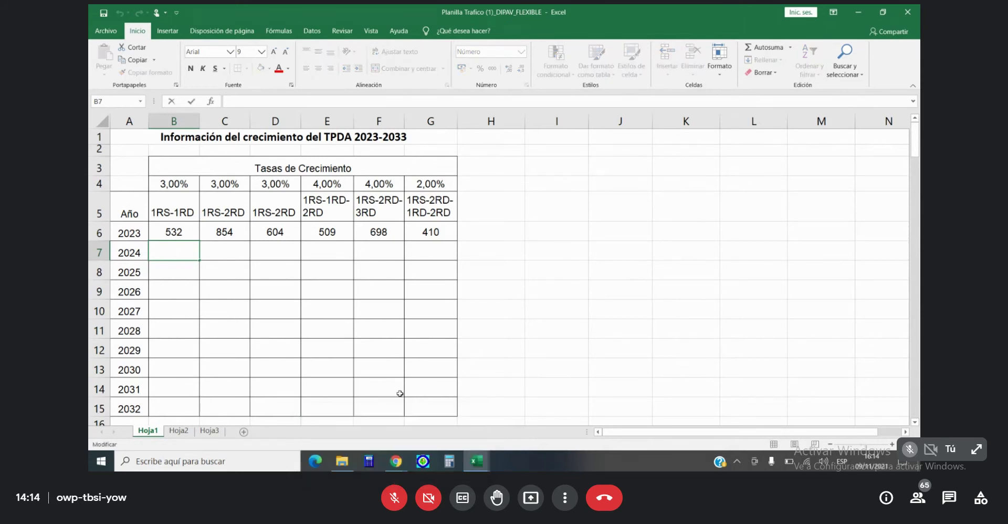
{"action": "key", "text": "Return"}
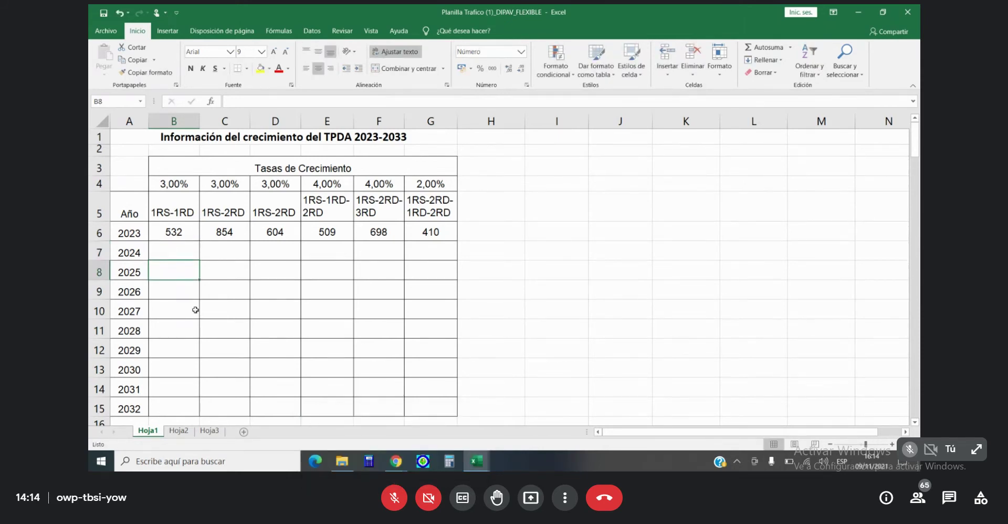
Enter the formula =B6*1,03 in B7 to project the 2024 volume of the first vehicle type.
{"action": "left_click", "coordinate": [180, 251]}
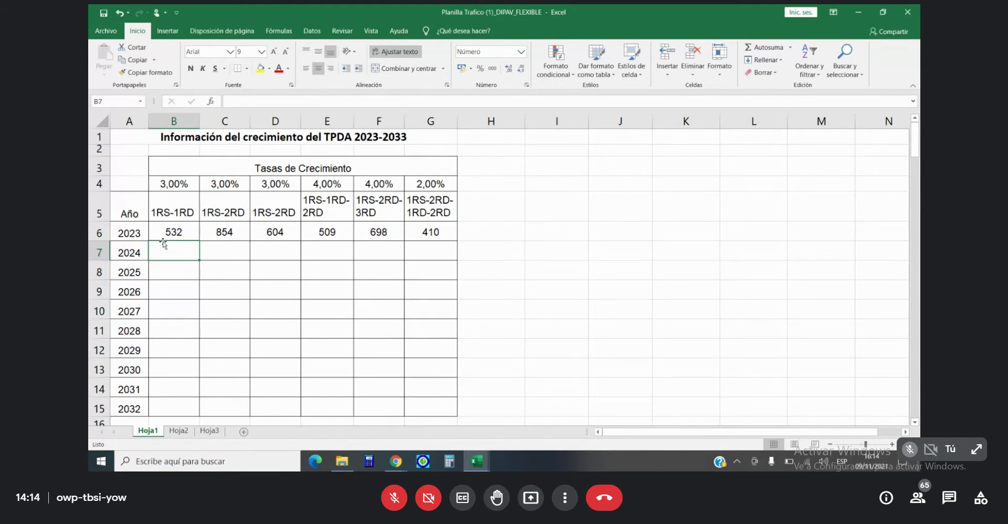
{"action": "type", "text": "="}
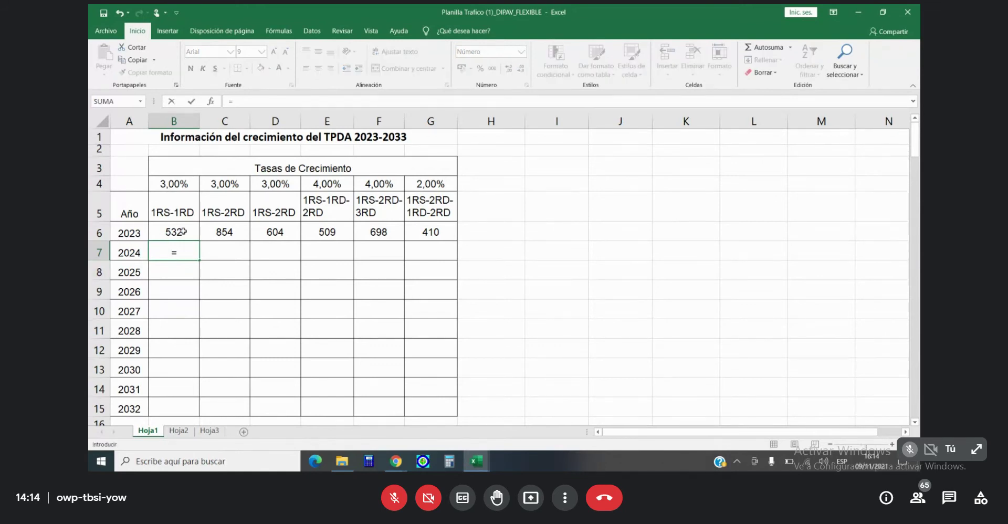
{"action": "left_click", "coordinate": [184, 232]}
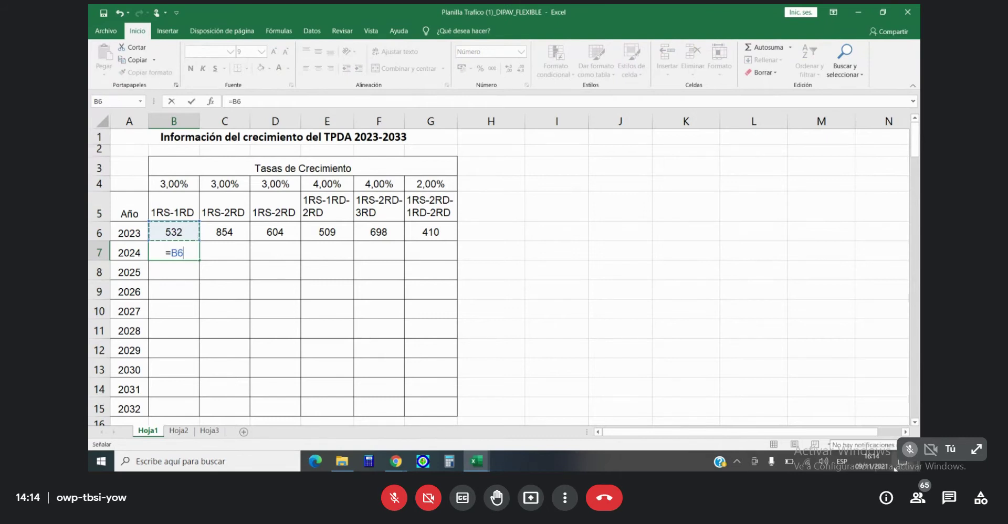
{"action": "type", "text": "*1,03"}
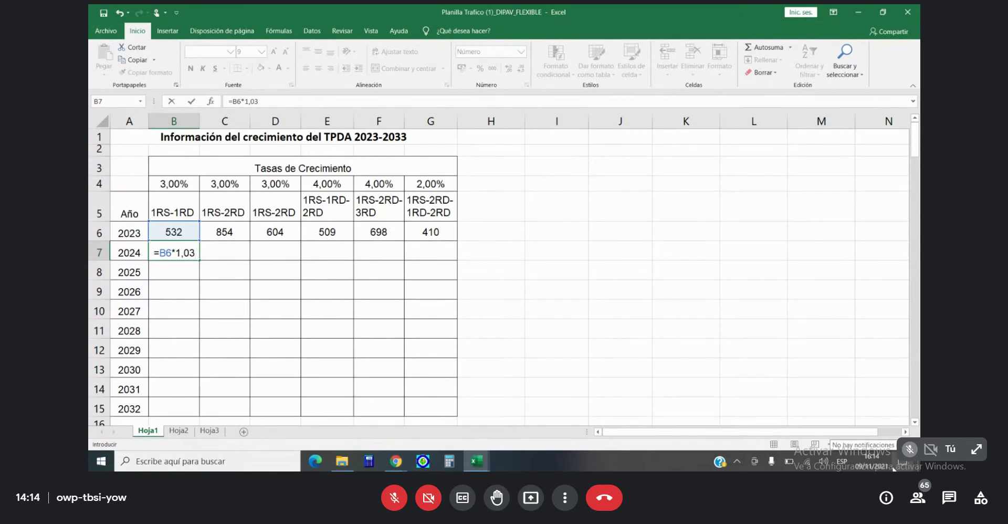
{"action": "key", "text": "Return"}
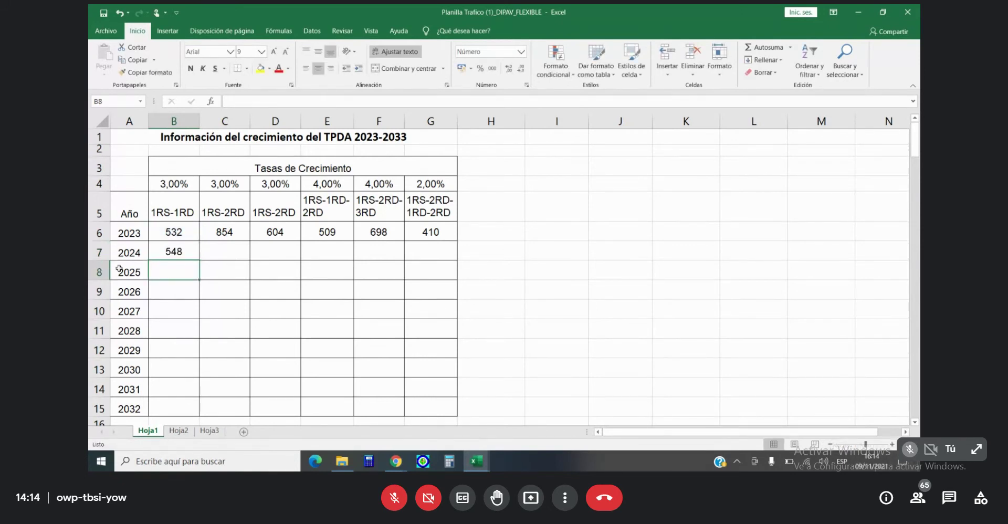
Copy the 2024 projection formula from B7 into C7:E7.
{"action": "left_click", "coordinate": [176, 253]}
{"action": "right_click", "coordinate": [178, 252]}
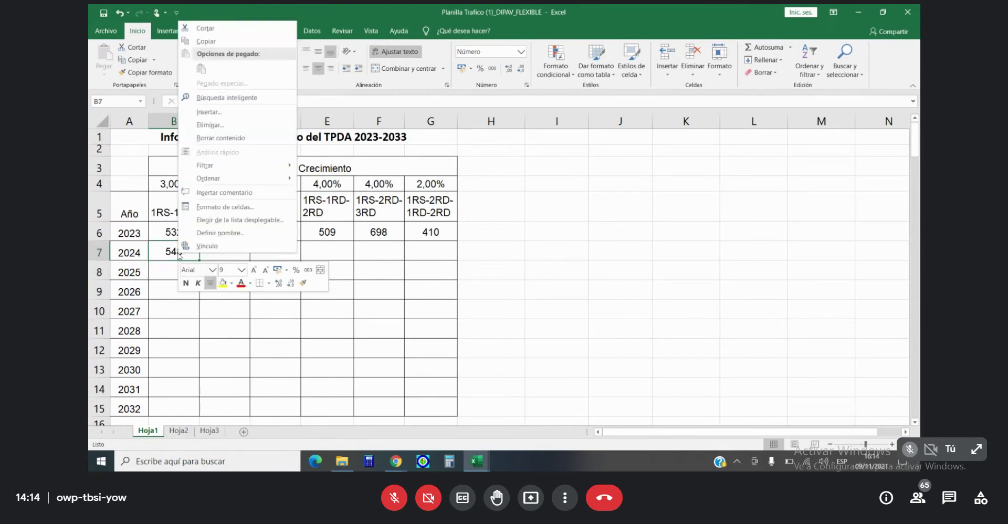
{"action": "left_click", "coordinate": [213, 42]}
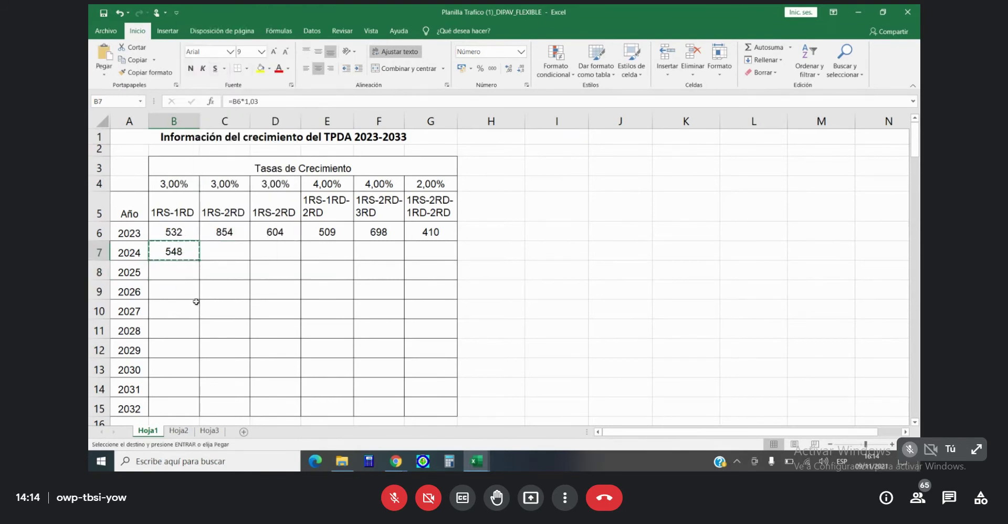
{"action": "left_click_drag", "start_coordinate": [231, 246], "coordinate": [323, 261]}
{"action": "right_click", "coordinate": [323, 261]}
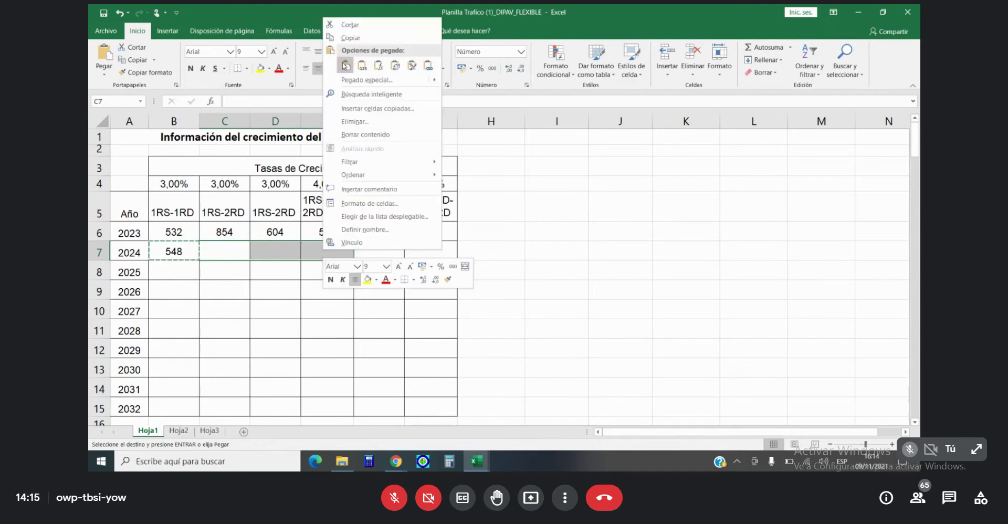
{"action": "left_click", "coordinate": [344, 68]}
Change the growth factor in the E7 formula to 1,04.
{"action": "left_click", "coordinate": [321, 248]}
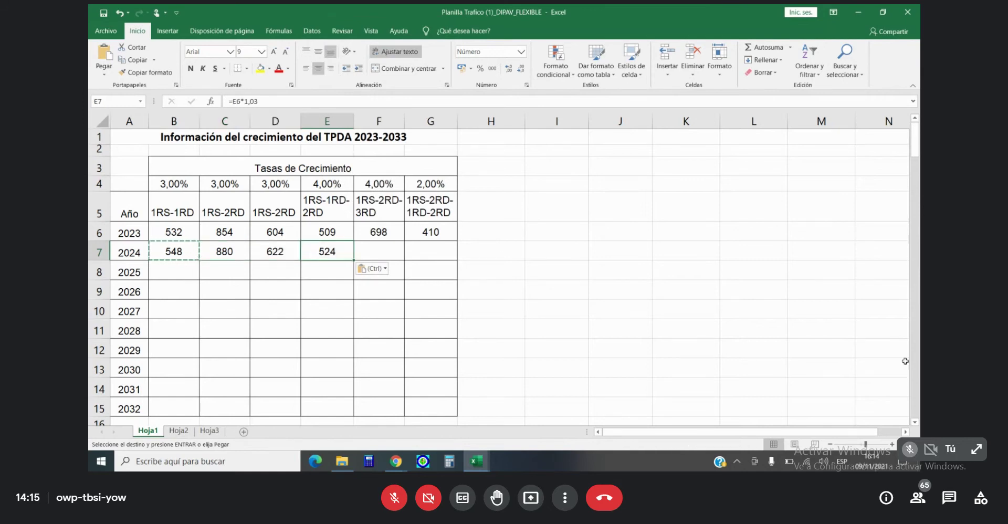
{"action": "key", "text": "F2"}
{"action": "key", "text": "BackSpace"}
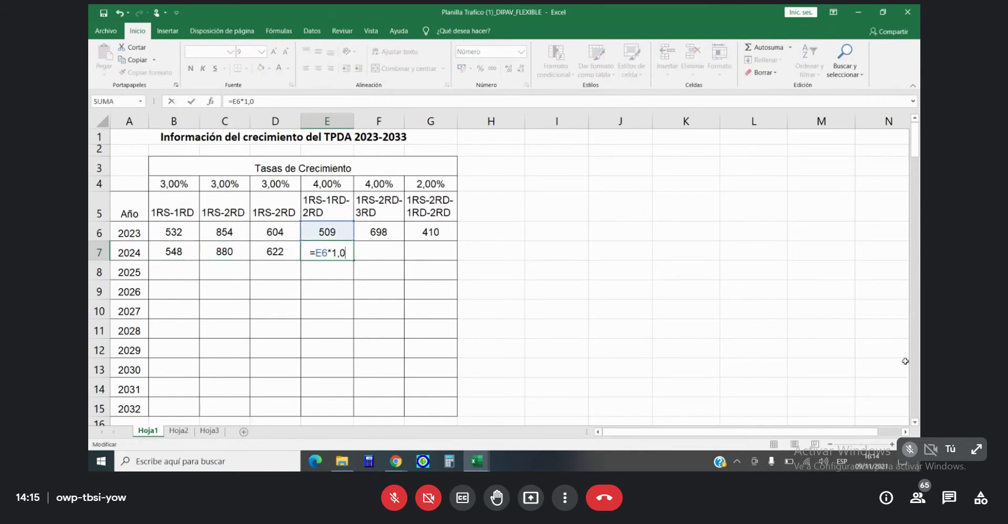
{"action": "type", "text": "4"}
{"action": "key", "text": "Return"}
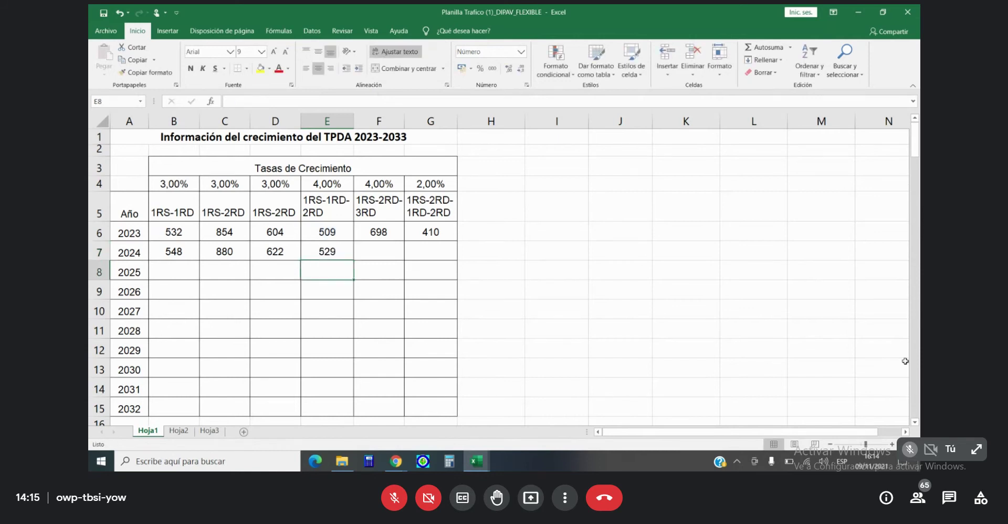
Copy the formula from E7 into F7:G7 of the 2024 row.
{"action": "right_click", "coordinate": [340, 252]}
{"action": "left_click", "coordinate": [369, 38]}
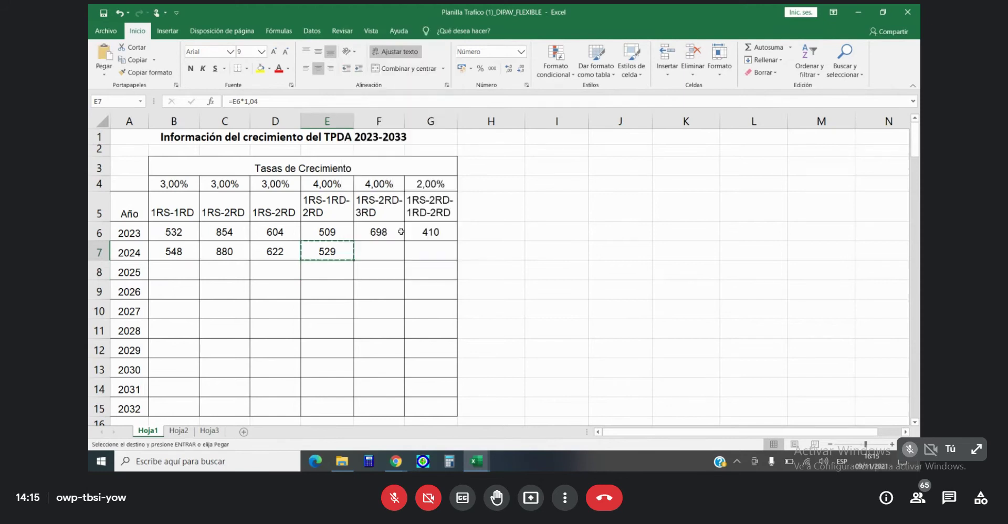
{"action": "left_click_drag", "start_coordinate": [390, 251], "coordinate": [413, 249]}
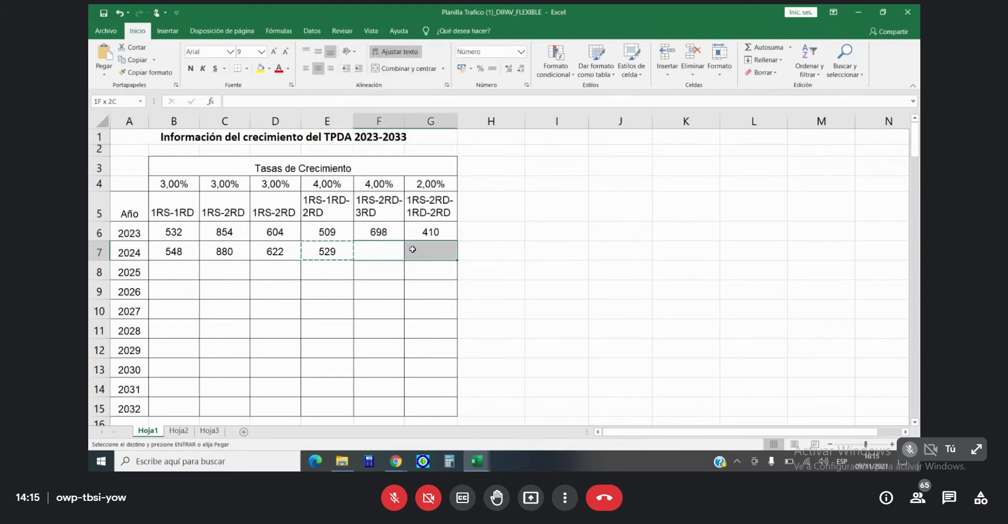
{"action": "right_click", "coordinate": [412, 249]}
{"action": "left_click", "coordinate": [420, 58]}
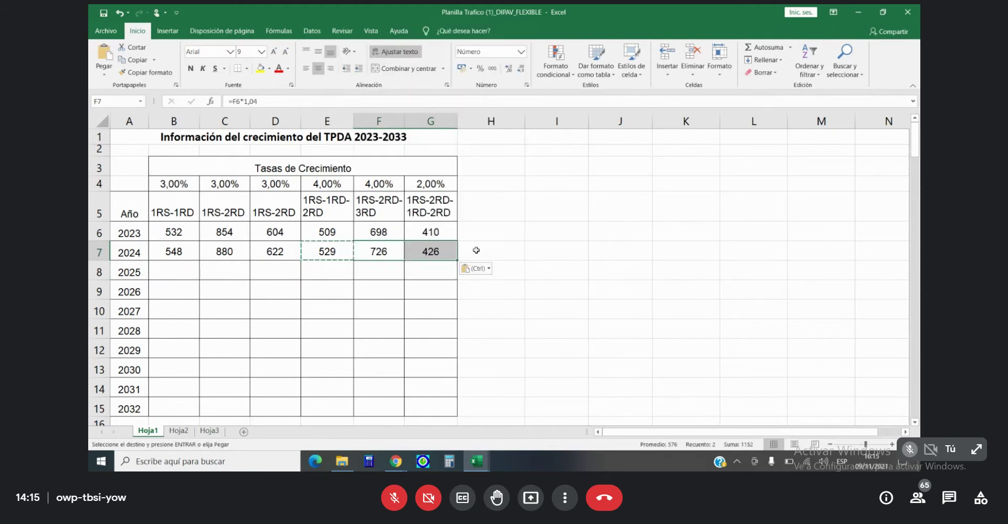
Change the growth factor in the G7 formula to 1,02.
{"action": "left_click", "coordinate": [434, 251]}
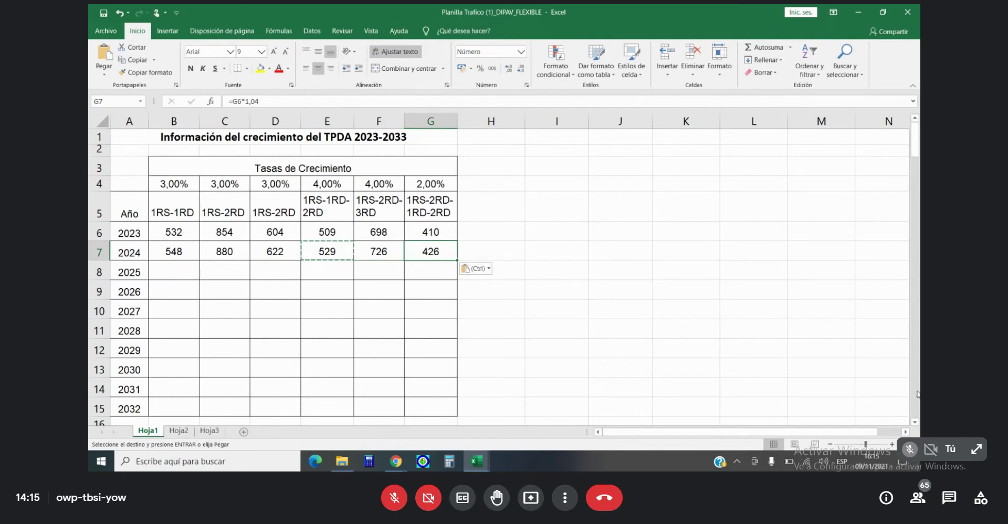
{"action": "key", "text": "F2"}
{"action": "key", "text": "BackSpace"}
{"action": "type", "text": "2"}
{"action": "key", "text": "Return"}
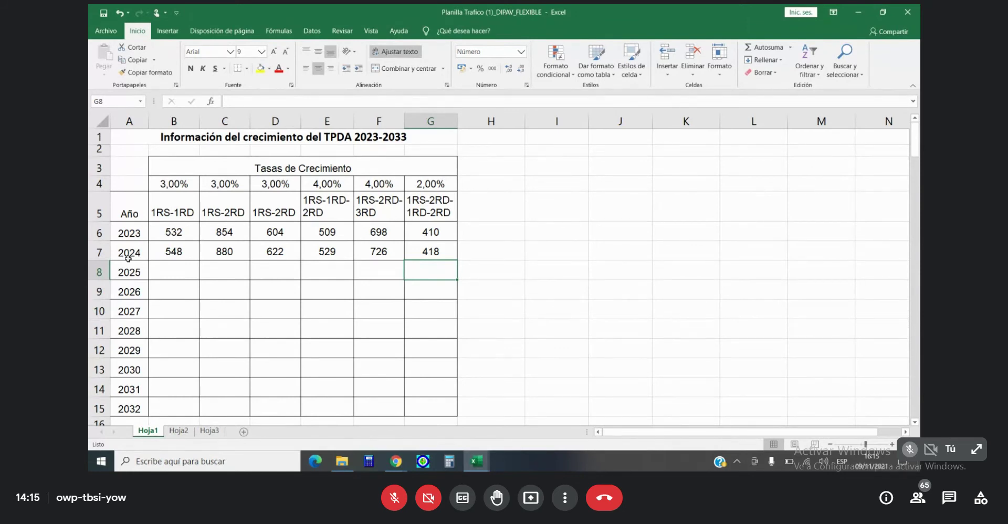
Copy the 2024 formulas in B7:G7 and paste them into the 2025 row starting at B8.
{"action": "left_click_drag", "start_coordinate": [174, 251], "coordinate": [420, 252]}
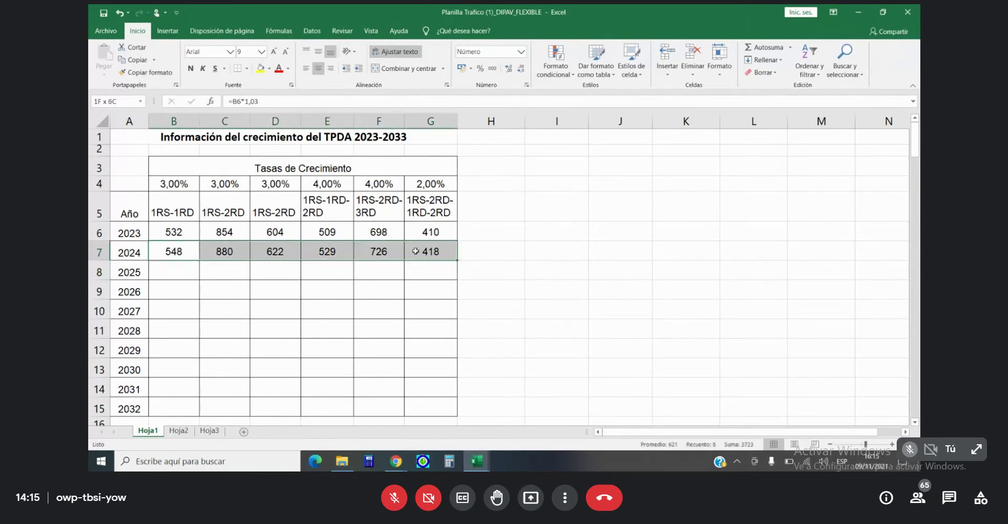
{"action": "right_click", "coordinate": [414, 252]}
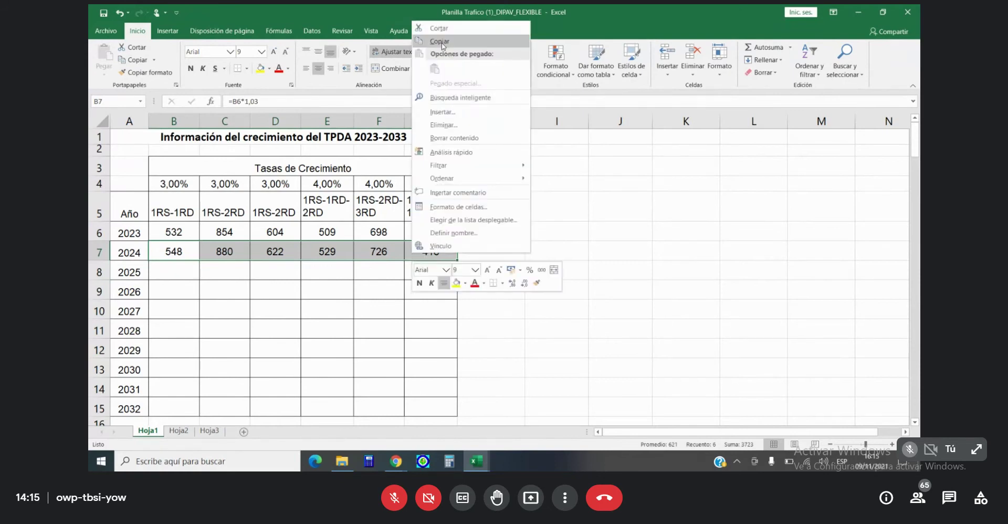
{"action": "left_click", "coordinate": [440, 41]}
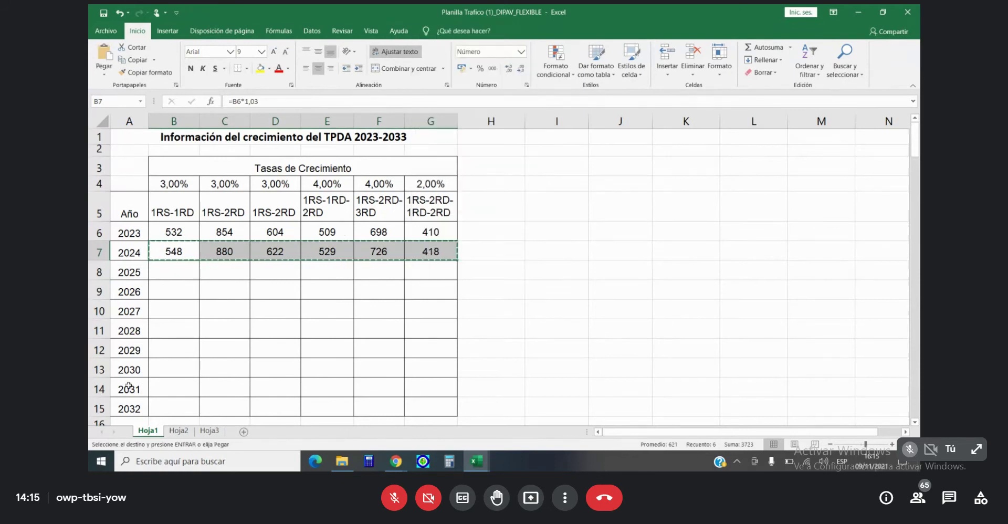
{"action": "left_click", "coordinate": [162, 269]}
{"action": "right_click", "coordinate": [162, 270]}
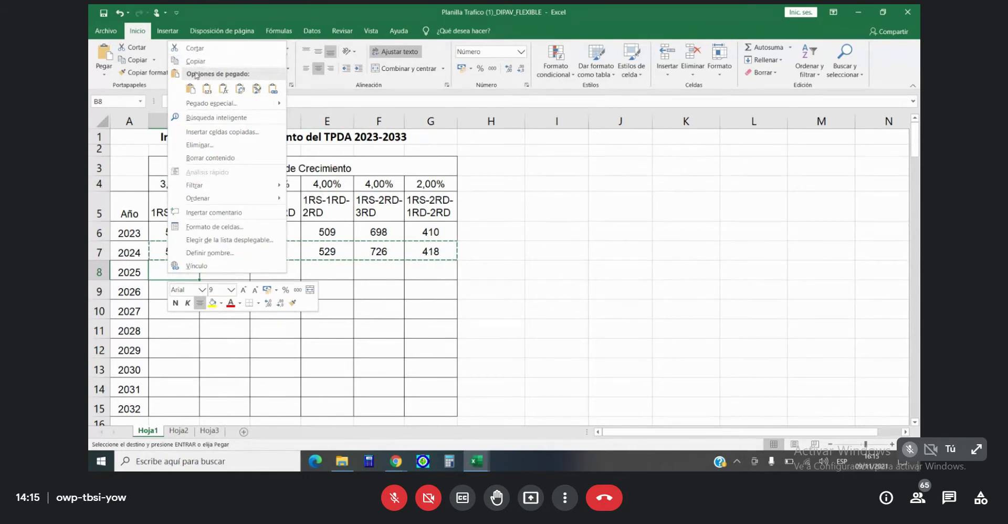
{"action": "left_click", "coordinate": [191, 89]}
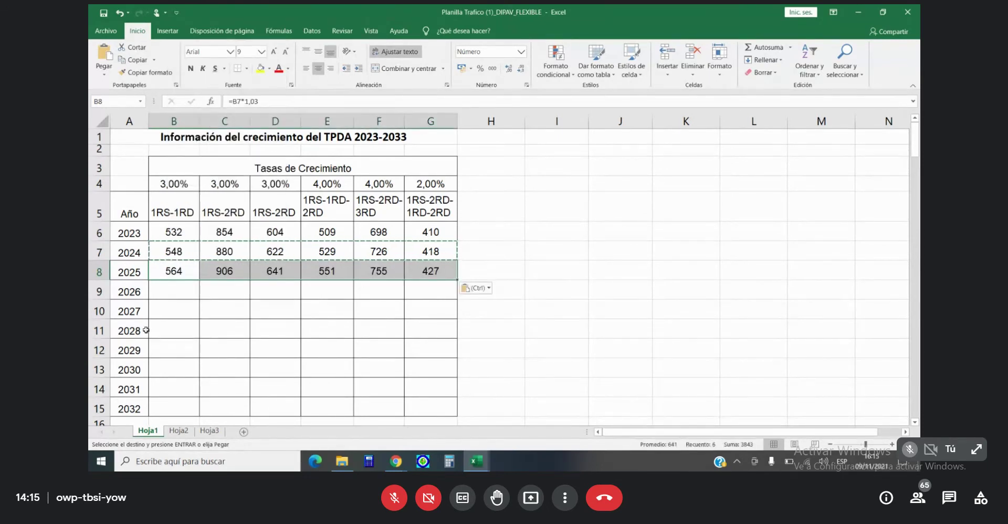
Paste the copied 2024 formulas into the 2026 and 2027 rows, starting at B9 and B10.
{"action": "left_click", "coordinate": [172, 292]}
{"action": "right_click", "coordinate": [174, 292]}
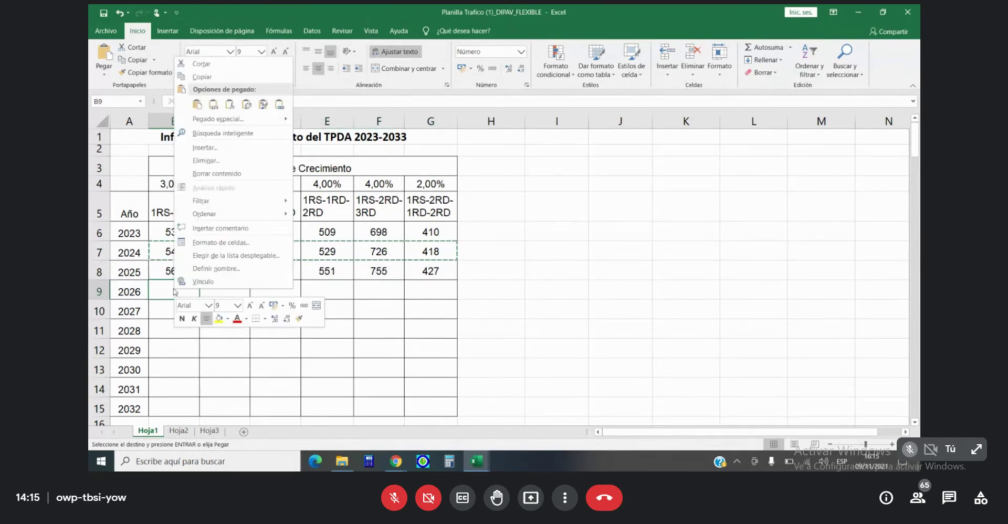
{"action": "left_click", "coordinate": [196, 105]}
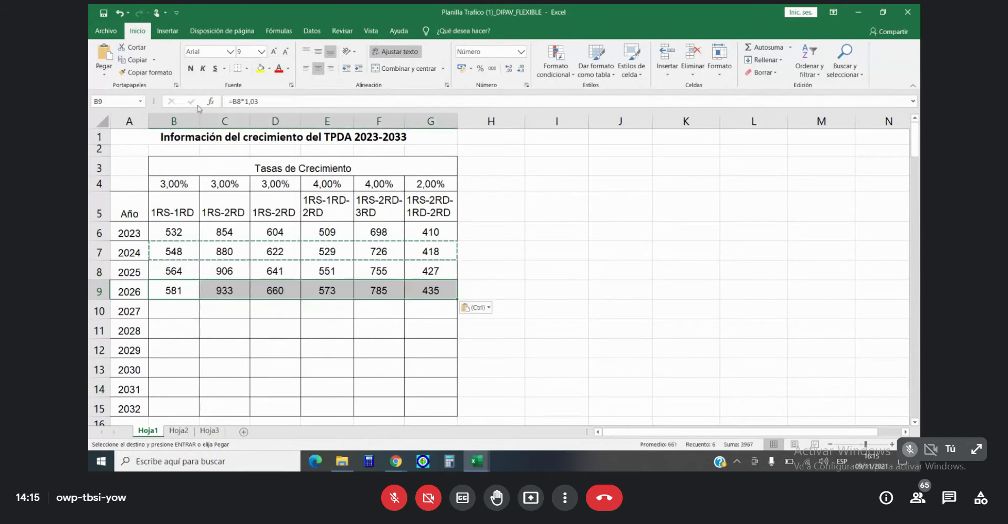
{"action": "left_click", "coordinate": [184, 306]}
{"action": "right_click", "coordinate": [182, 307]}
{"action": "left_click", "coordinate": [205, 122]}
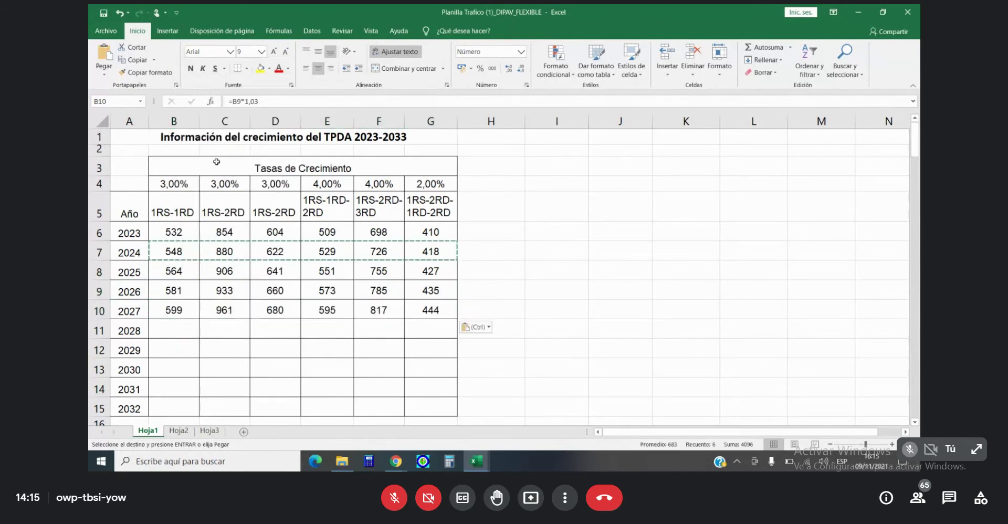
Paste the copied projection formulas into the 2028 and 2029 rows, starting at B11 and B12.
{"action": "left_click", "coordinate": [182, 330]}
{"action": "right_click", "coordinate": [181, 330]}
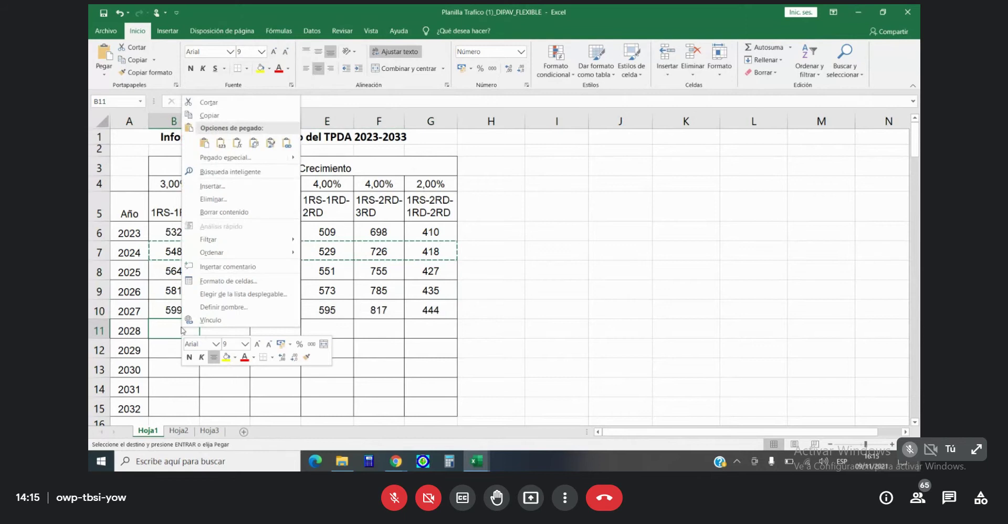
{"action": "left_click", "coordinate": [204, 142]}
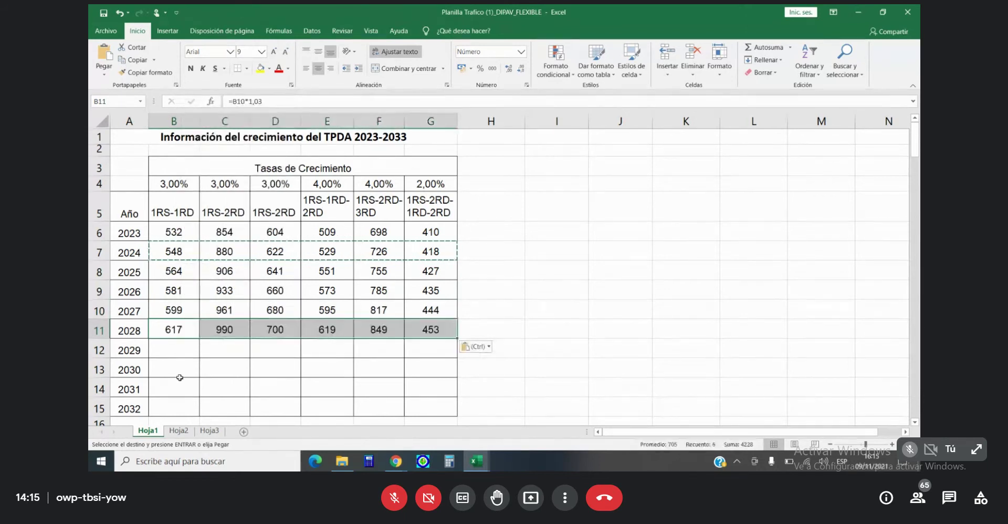
{"action": "left_click", "coordinate": [185, 349]}
{"action": "right_click", "coordinate": [186, 349]}
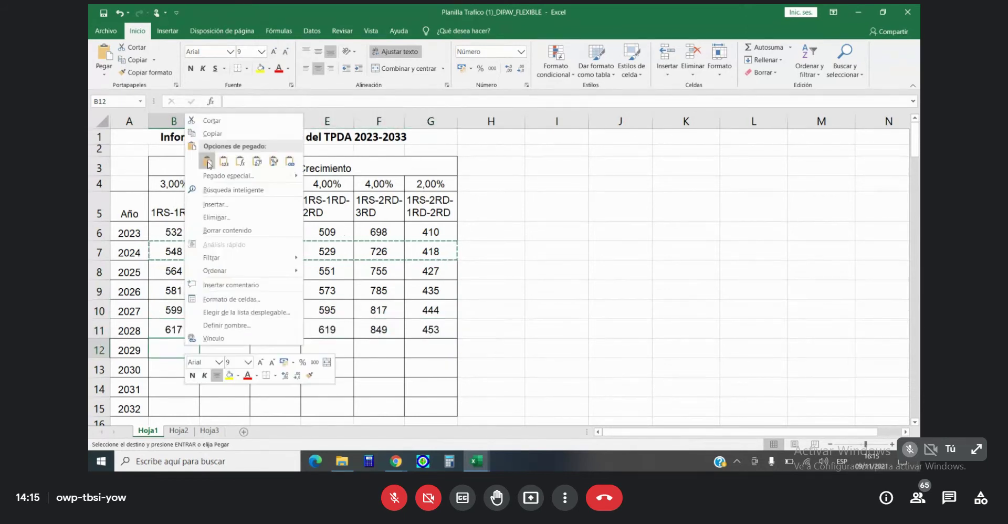
{"action": "left_click", "coordinate": [205, 161]}
Extend the projections to 2030 and 2031 by pasting the copied formulas at B13 and B14.
{"action": "left_click", "coordinate": [183, 366]}
{"action": "right_click", "coordinate": [184, 368]}
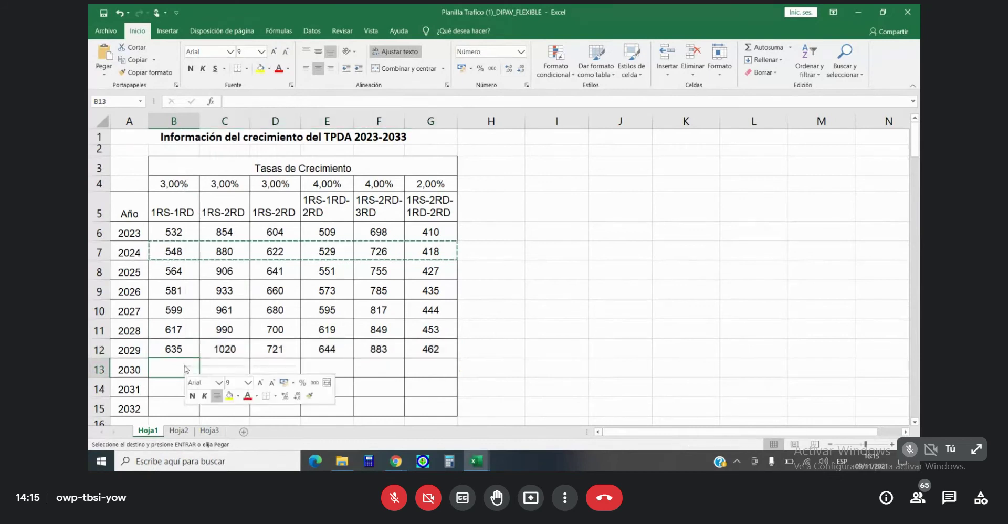
{"action": "left_click", "coordinate": [207, 181]}
{"action": "scroll", "coordinate": [210, 368], "scroll_direction": "down", "scroll_amount": 1}
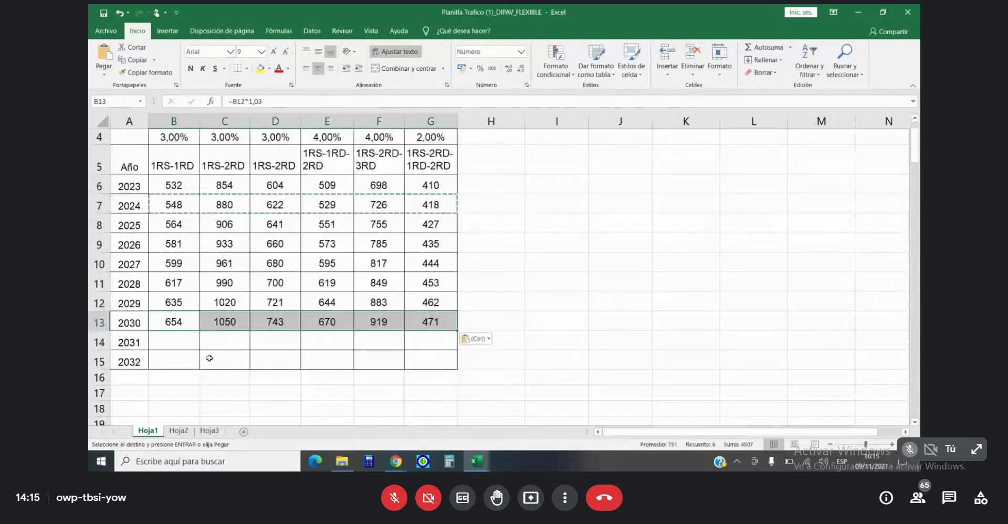
{"action": "right_click", "coordinate": [173, 341]}
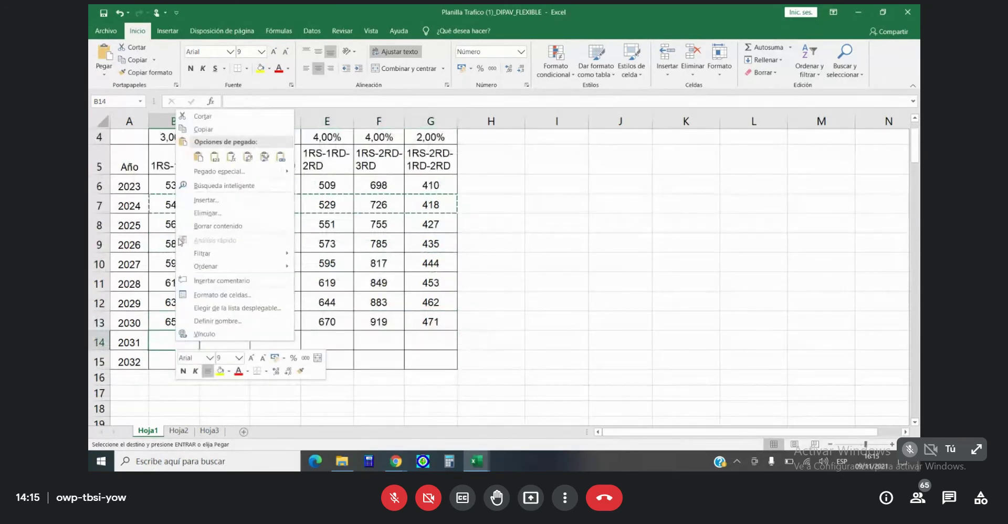
{"action": "left_click", "coordinate": [199, 157]}
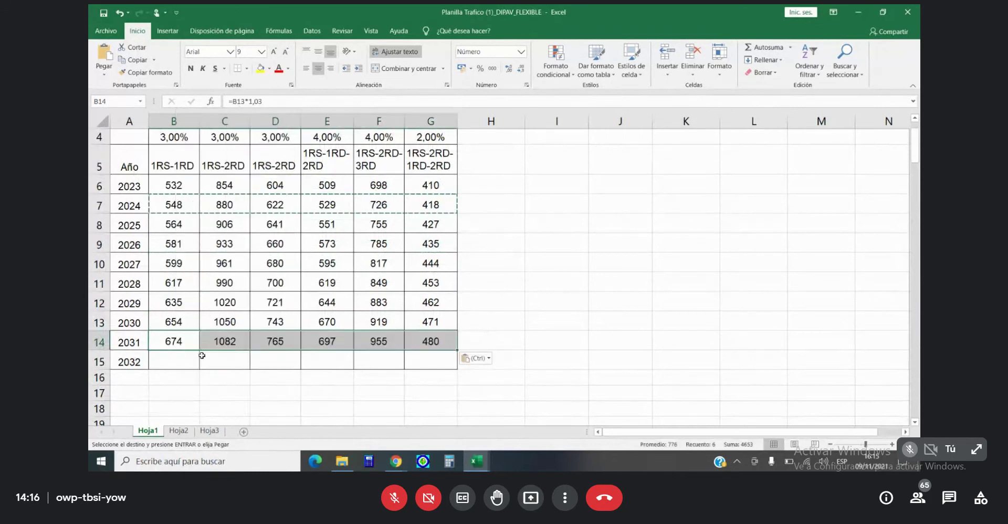
Paste the copied formulas into the 2032 row at B15, end copy mode and review the completed table.
{"action": "right_click", "coordinate": [173, 361]}
{"action": "left_click", "coordinate": [202, 177]}
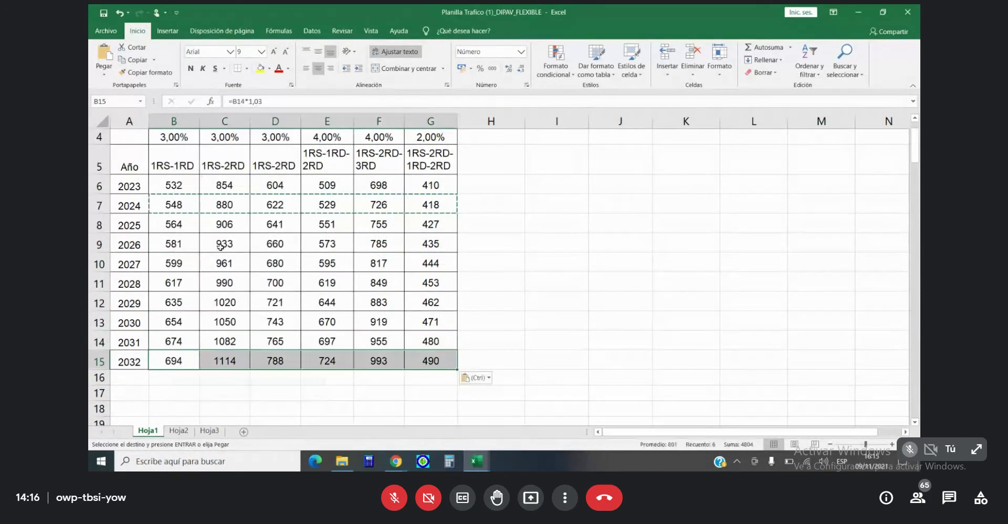
{"action": "left_click", "coordinate": [690, 369]}
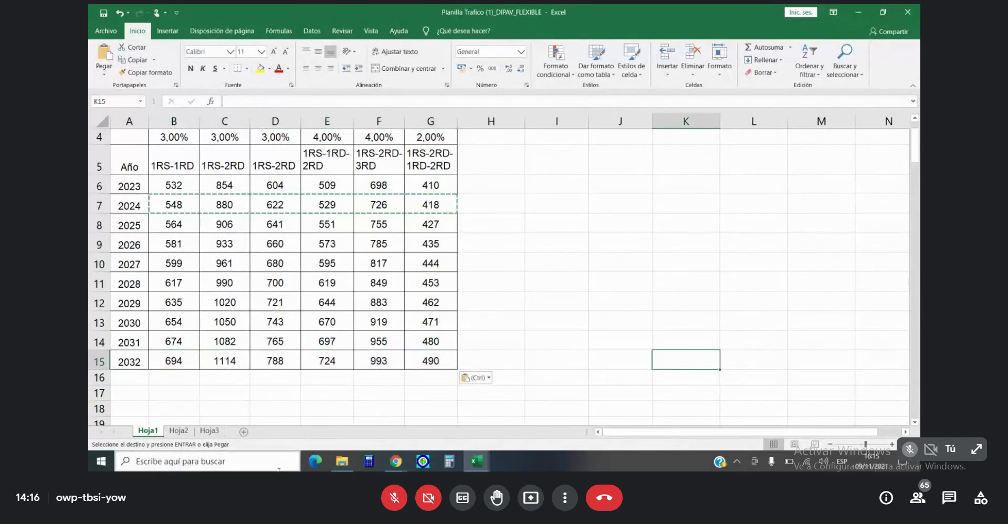
{"action": "key", "text": "Escape"}
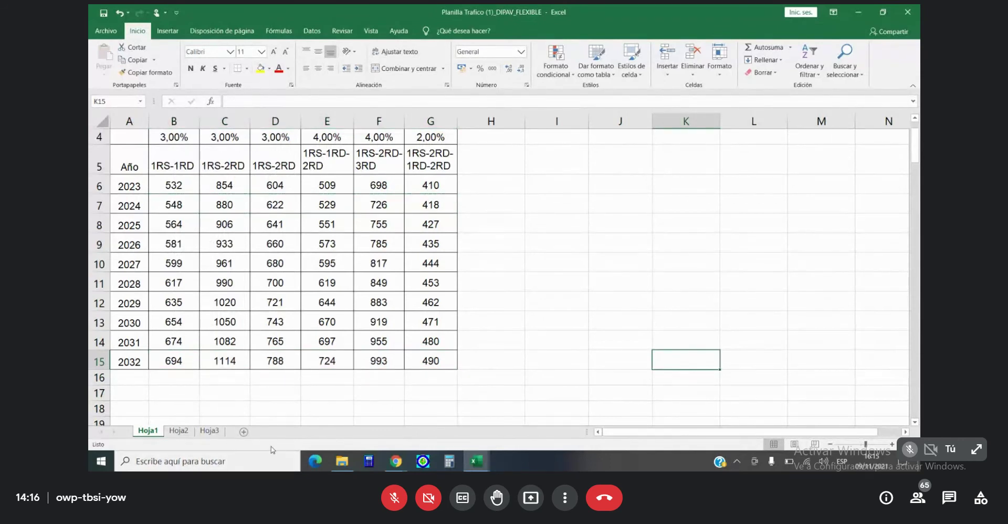
{"action": "scroll", "coordinate": [284, 419], "scroll_direction": "down", "scroll_amount": 2}
{"action": "scroll", "coordinate": [284, 419], "scroll_direction": "up", "scroll_amount": 3}
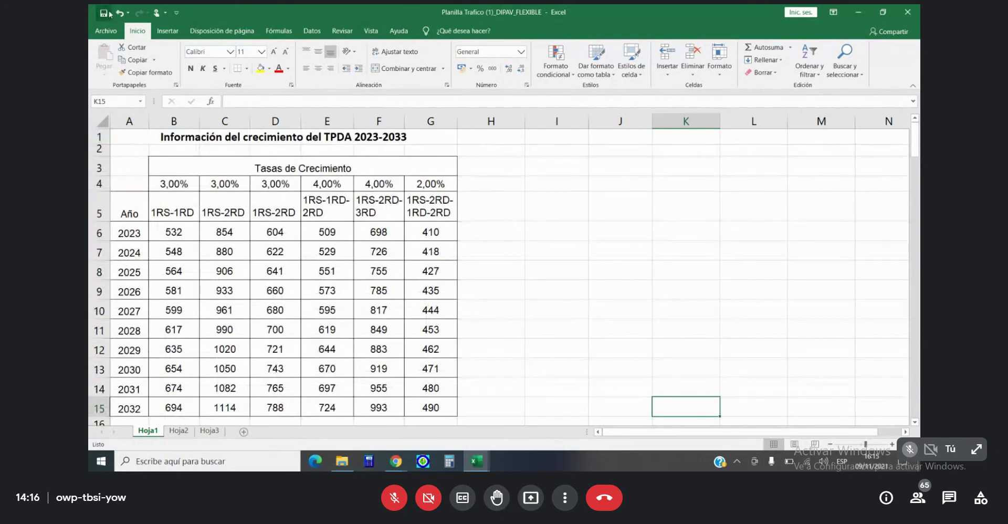
{"action": "scroll", "coordinate": [577, 369], "scroll_direction": "down", "scroll_amount": 1}
{"action": "scroll", "coordinate": [578, 369], "scroll_direction": "up", "scroll_amount": 1}
{"action": "scroll", "coordinate": [504, 293], "scroll_direction": "down", "scroll_amount": 1}
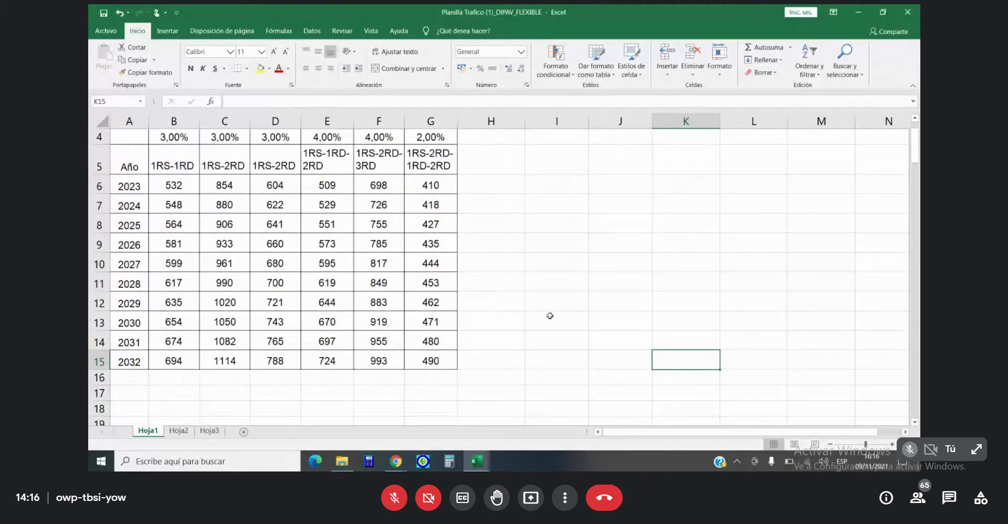
{"action": "scroll", "coordinate": [732, 339], "scroll_direction": "up", "scroll_amount": 1}
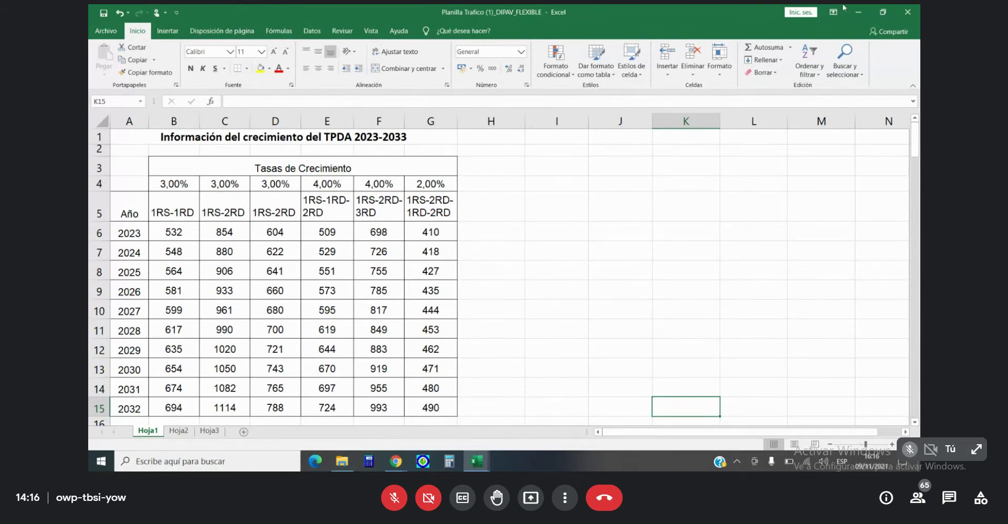
Minimize the traffic and exercise workbooks and turn off the camera in the Google Meet call.
{"action": "key", "text": "alt+Tab"}
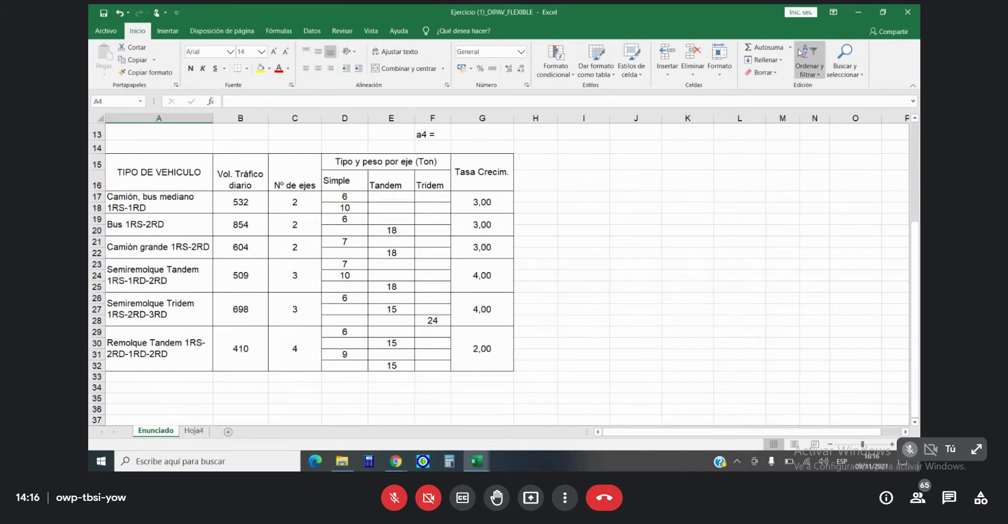
{"action": "left_click", "coordinate": [857, 14]}
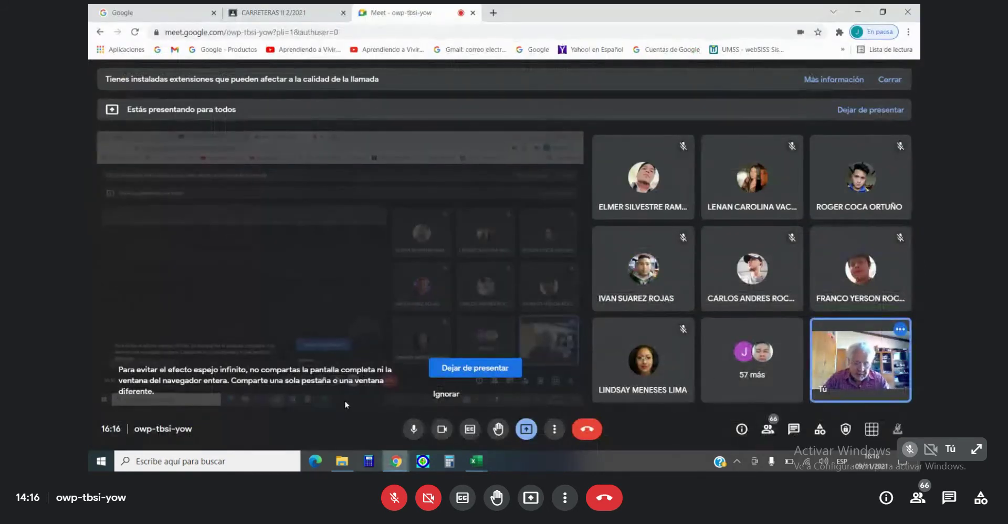
{"action": "left_click", "coordinate": [442, 429]}
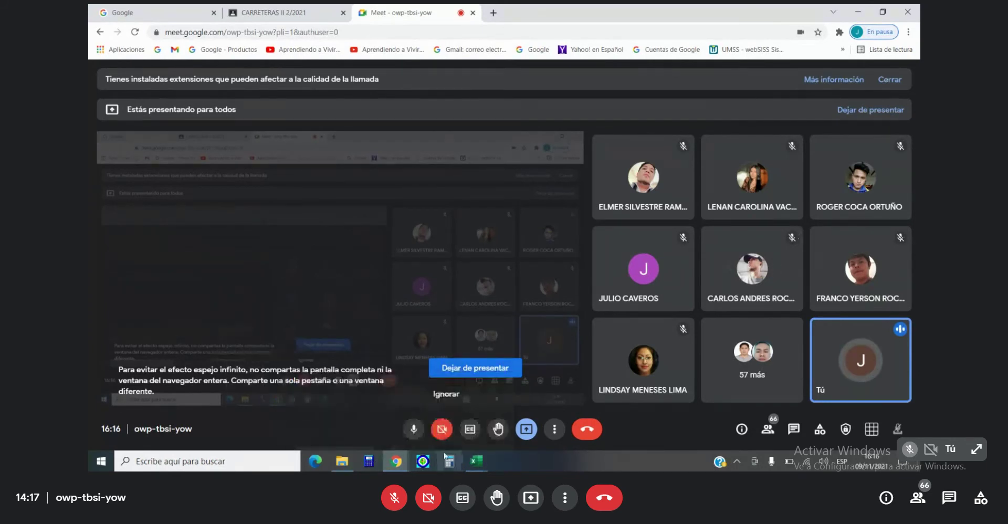
Switch to DIPAV 2.3 and create a new Pavimento Flexible project named Pavimento Flexible (1).
{"action": "left_click", "coordinate": [370, 462]}
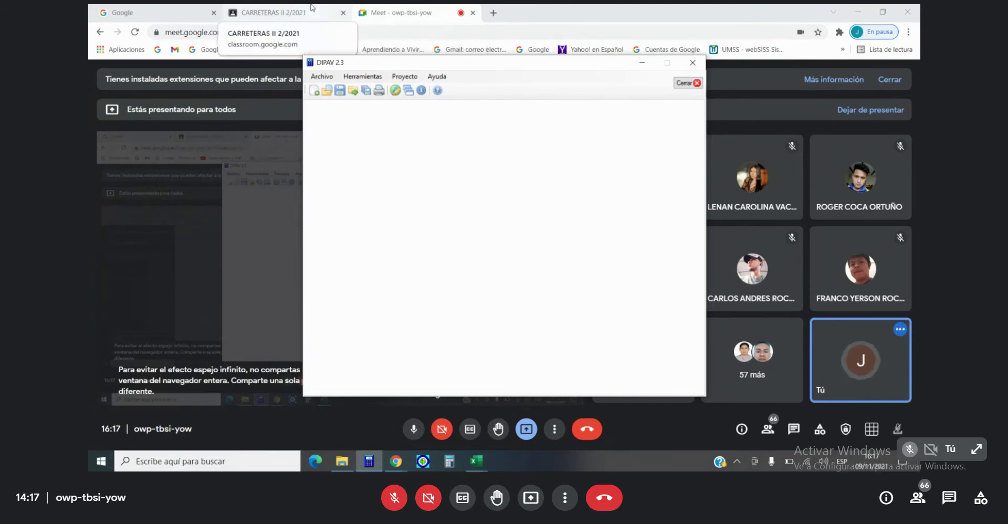
{"action": "left_click", "coordinate": [323, 78]}
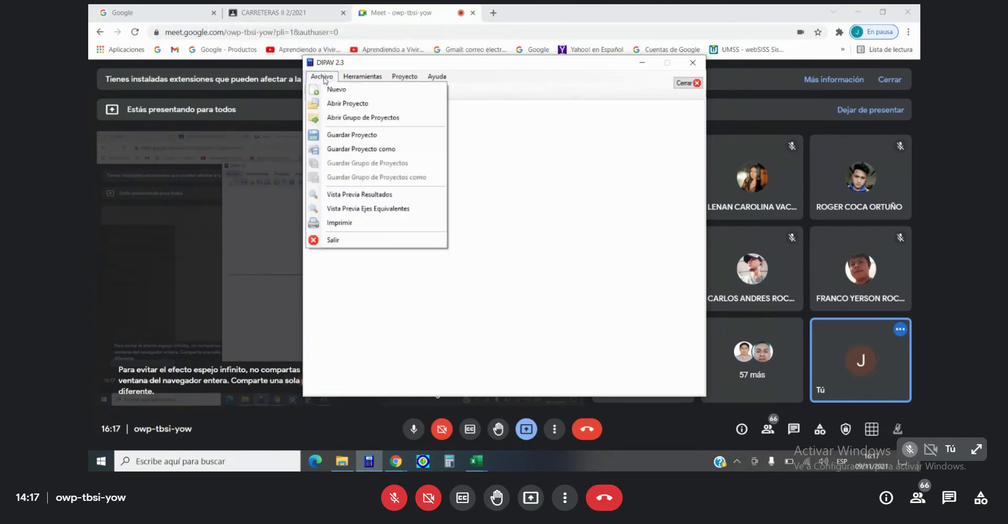
{"action": "left_click", "coordinate": [350, 96]}
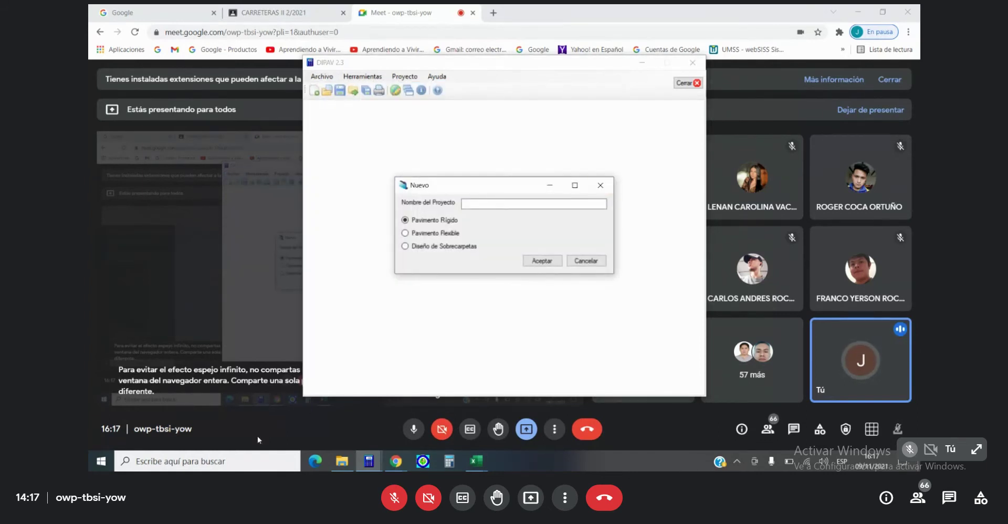
{"action": "left_click", "coordinate": [404, 233]}
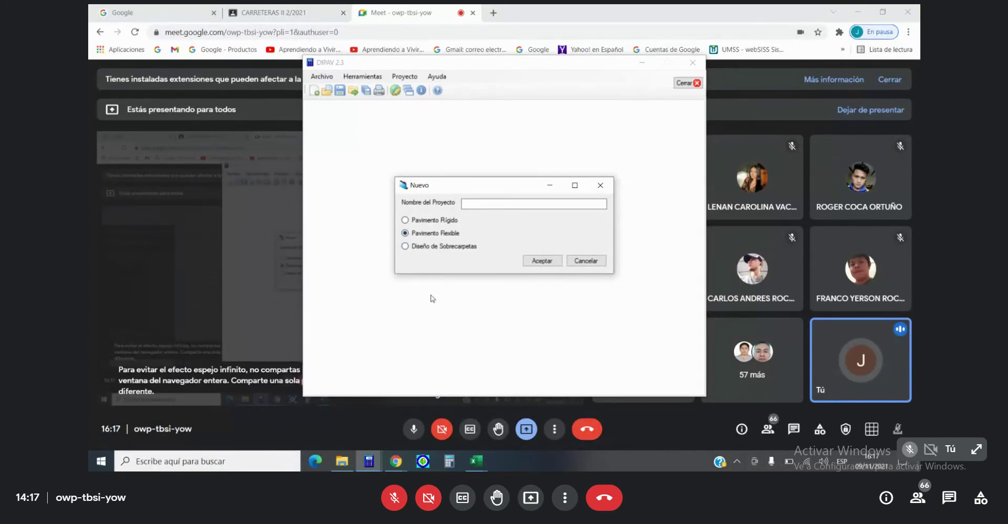
{"action": "left_click", "coordinate": [487, 205]}
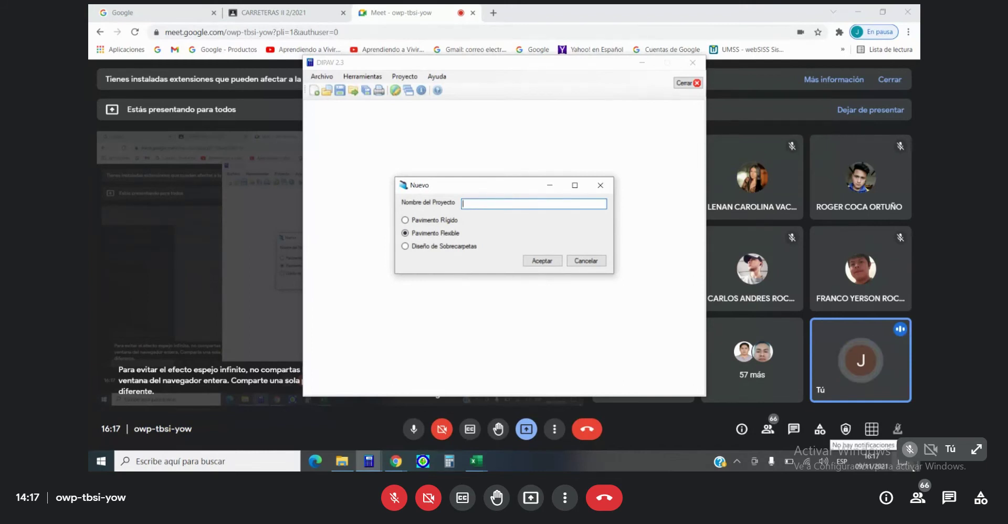
{"action": "type", "text": "pa"}
{"action": "key", "text": "BackSpace"}
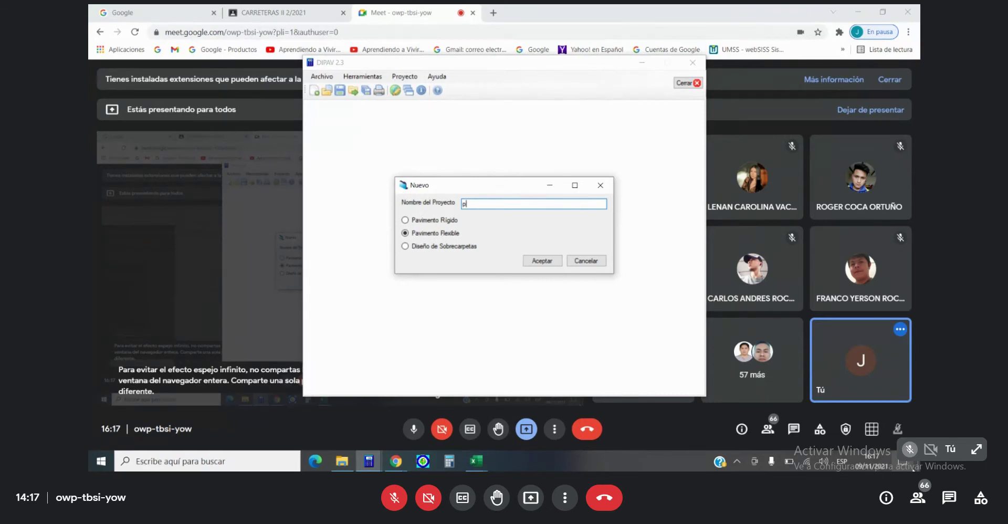
{"action": "type", "text": "Pavimento Flexible (1"}
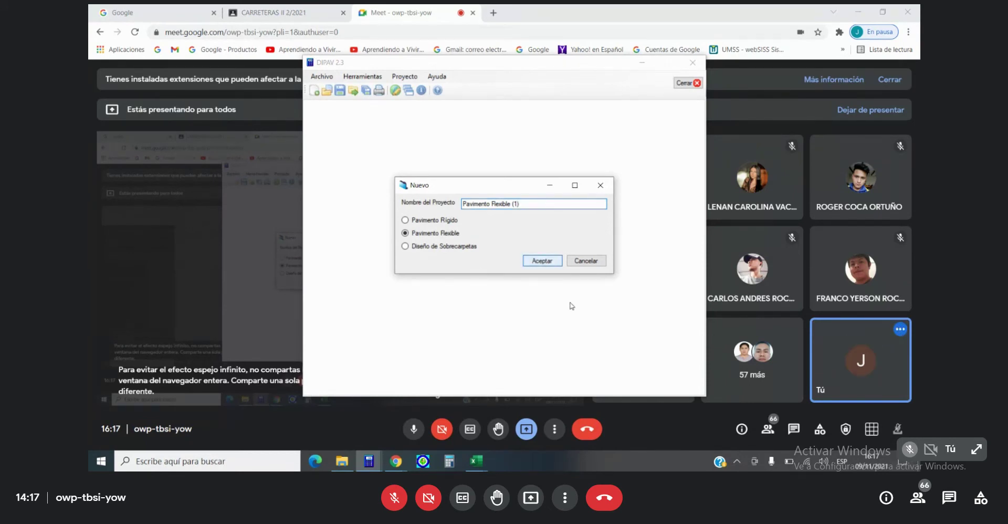
{"action": "left_click", "coordinate": [541, 260]}
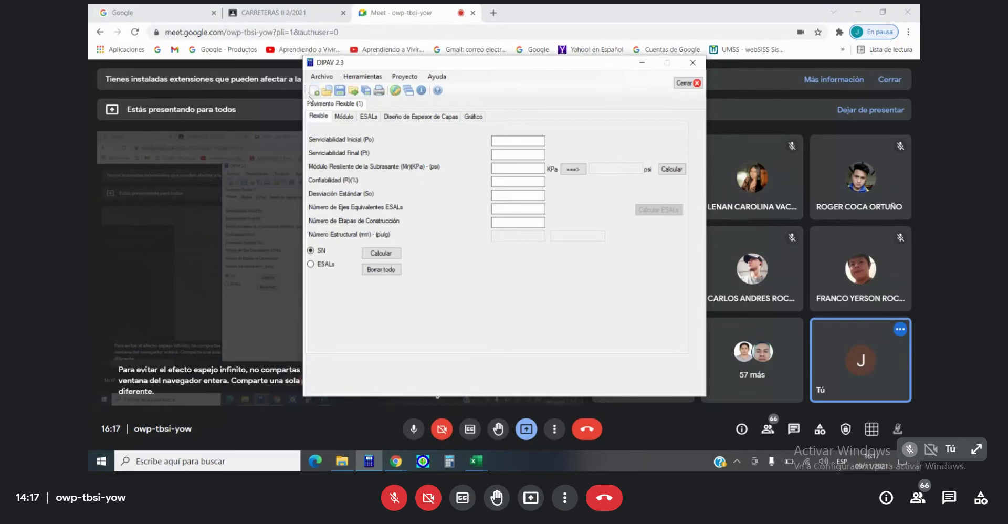
Open the project's general data and enter FCyT-UMSS as the company data.
{"action": "left_click", "coordinate": [410, 79]}
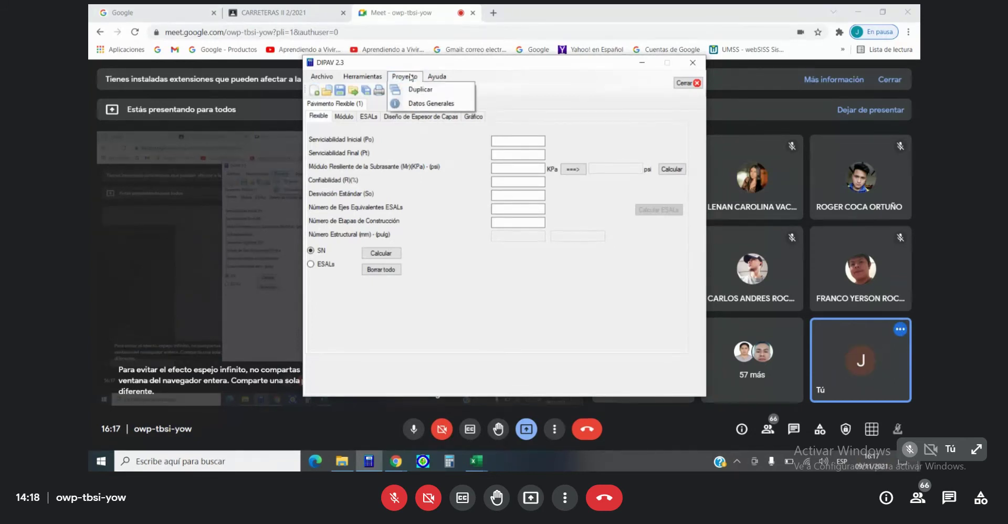
{"action": "left_click", "coordinate": [408, 77]}
{"action": "left_click", "coordinate": [403, 75]}
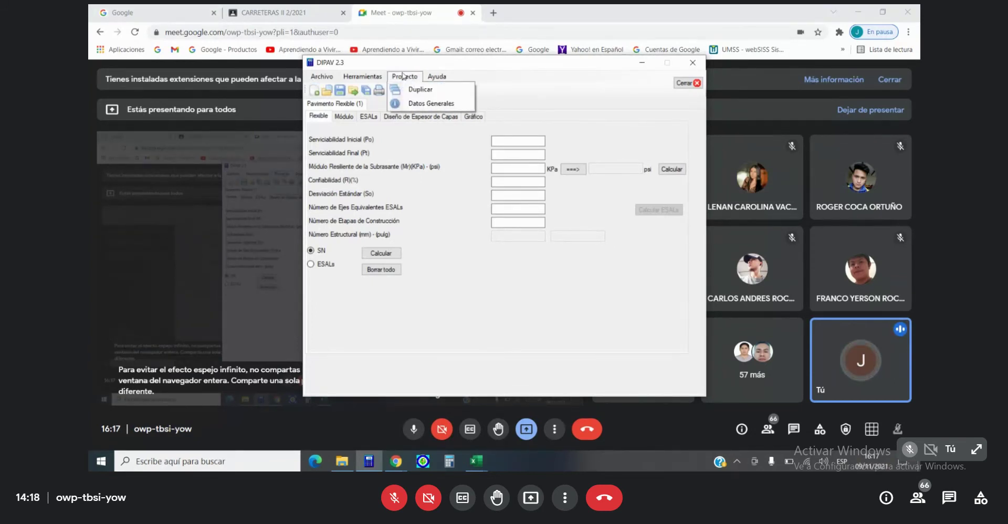
{"action": "left_click", "coordinate": [426, 104]}
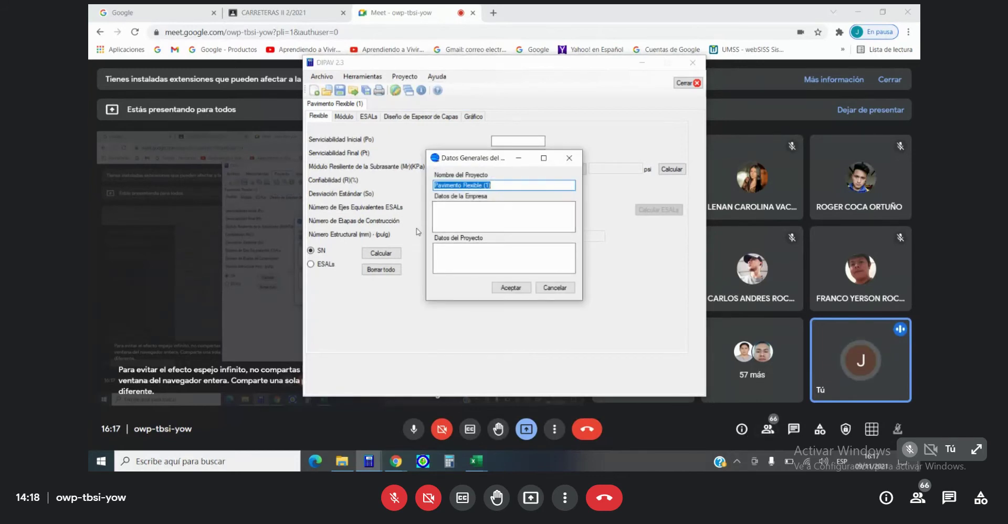
{"action": "left_click", "coordinate": [448, 218]}
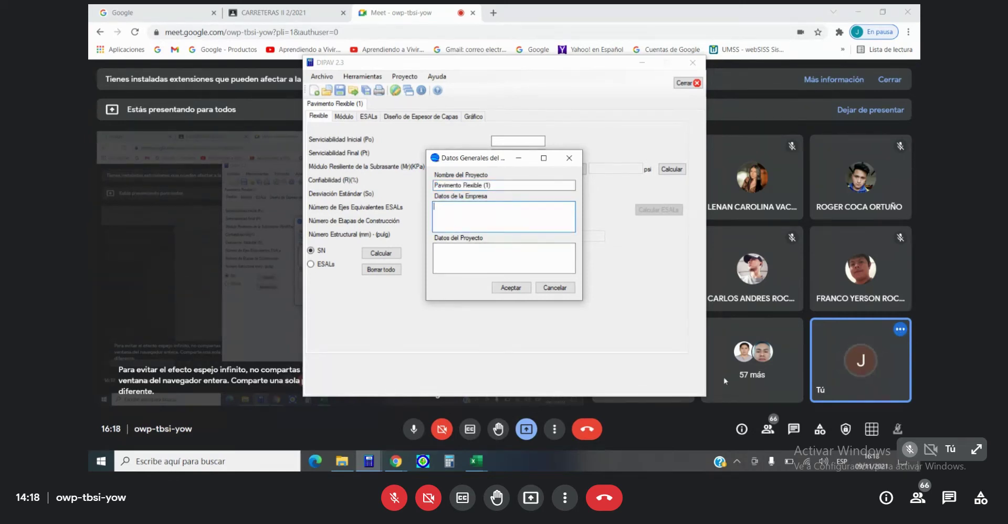
{"action": "type", "text": "FCyT-UMSS"}
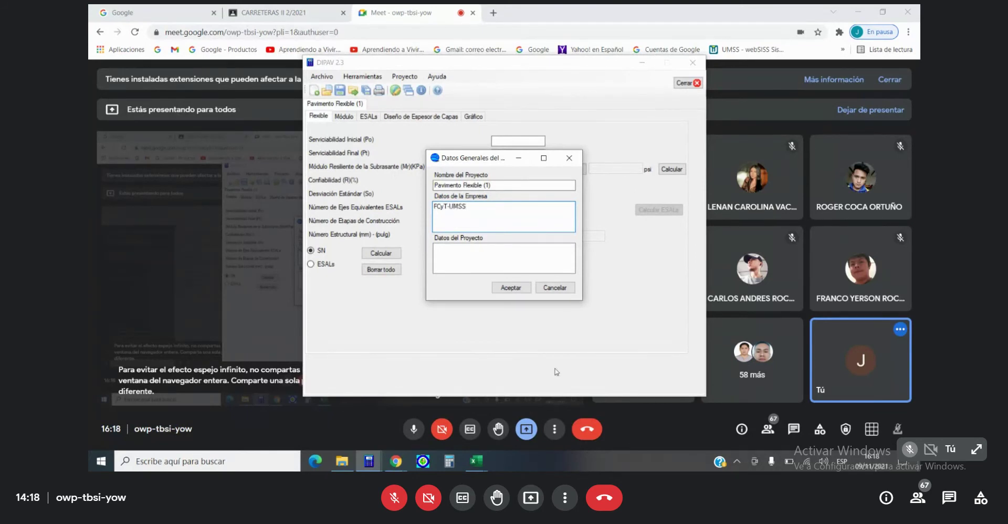
Enter "Doble vía sobre base estabilizada con asfalto" as the project data and accept the general data.
{"action": "left_click", "coordinate": [443, 252]}
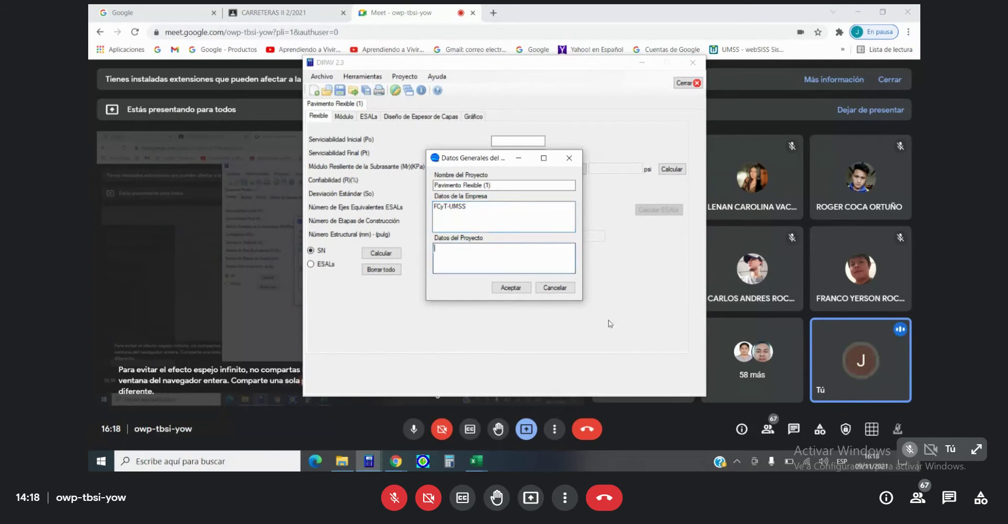
{"action": "type", "text": "Doble"}
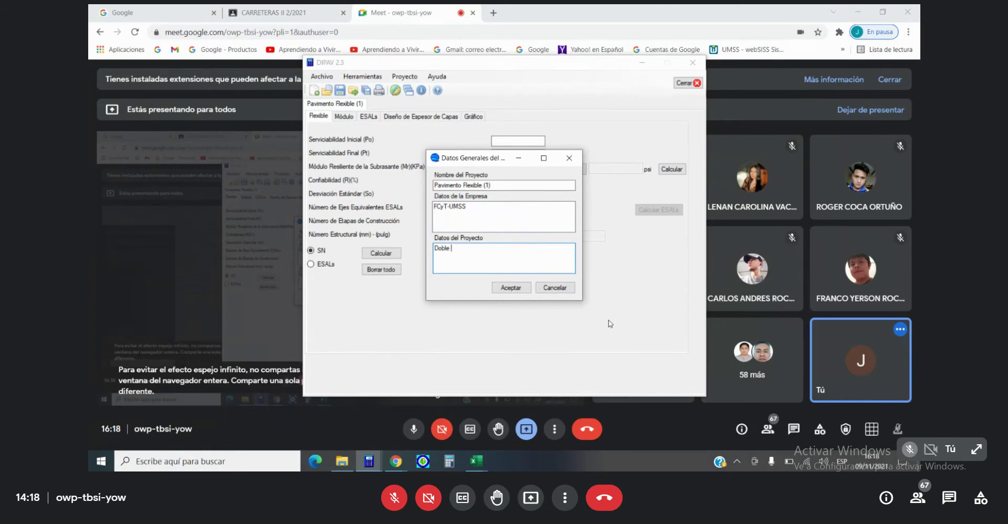
{"action": "type", "text": " vía sobre basa"}
{"action": "key", "text": "BackSpace"}
{"action": "type", "text": "e estabiliz"}
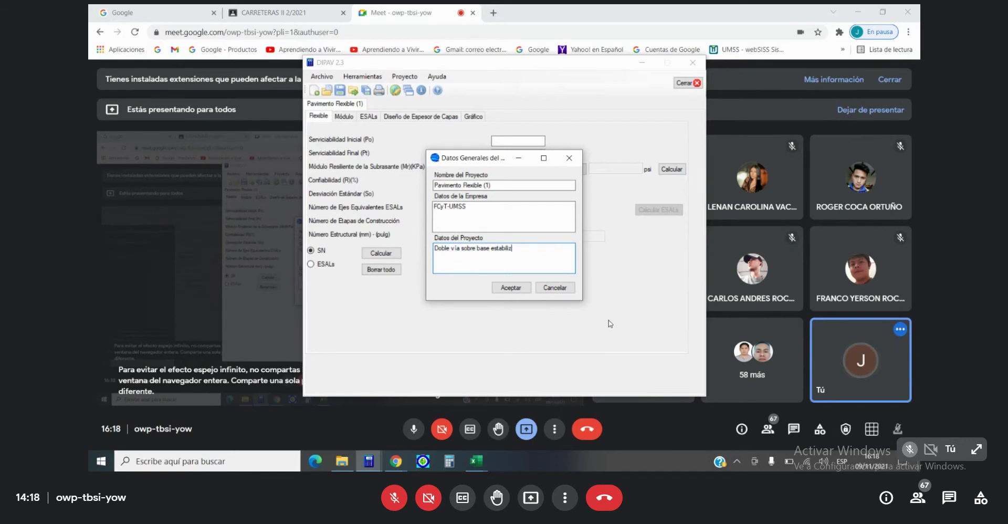
{"action": "type", "text": "ada con asfalto"}
{"action": "left_click", "coordinate": [510, 288]}
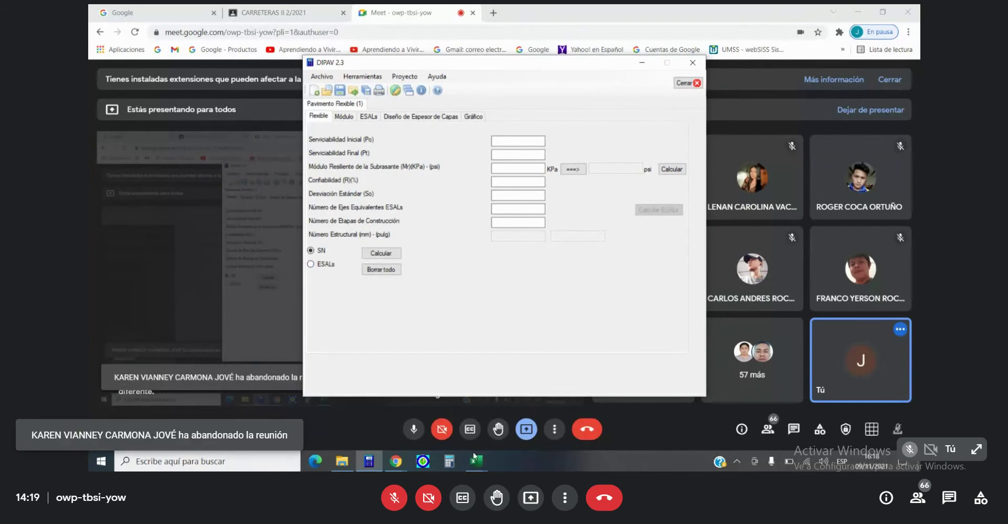
Set the initial serviceability (Po) to 4.2 and the final serviceability (Pt) to 2.5.
{"action": "left_click", "coordinate": [518, 141]}
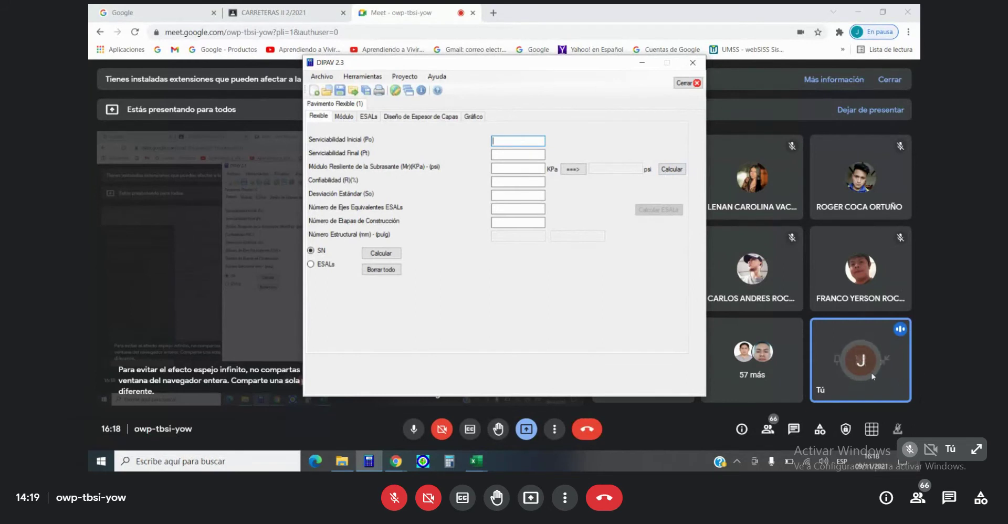
{"action": "type", "text": ".2"}
{"action": "left_click", "coordinate": [514, 154]}
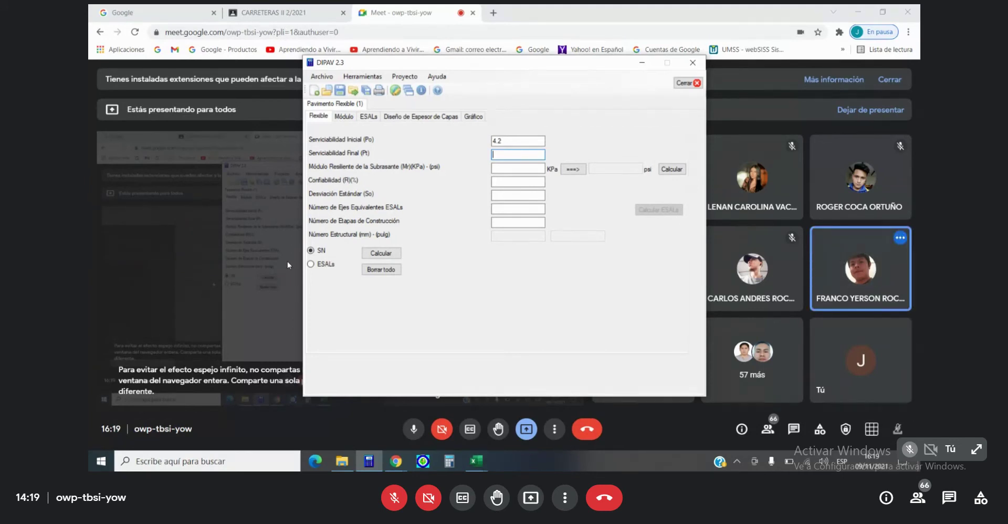
{"action": "type", "text": "2.5"}
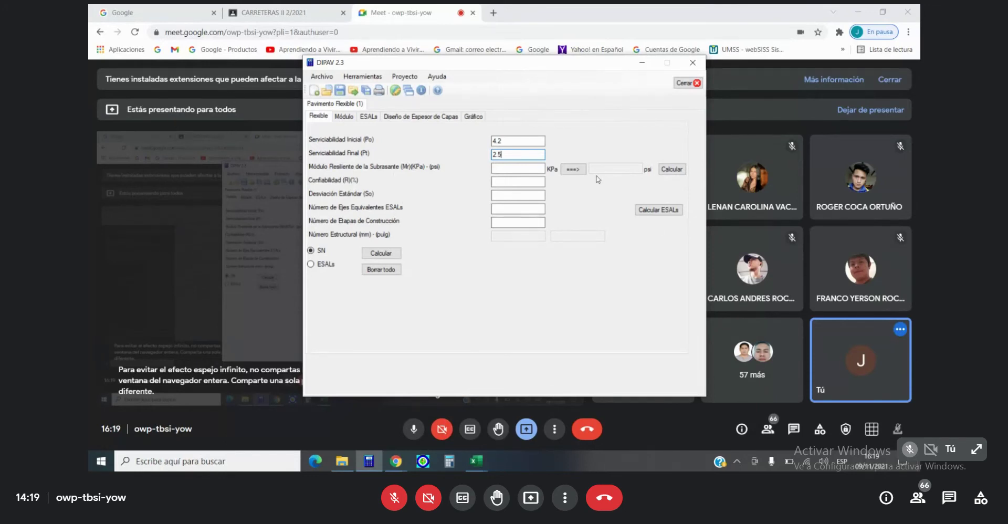
{"action": "left_click", "coordinate": [572, 169]}
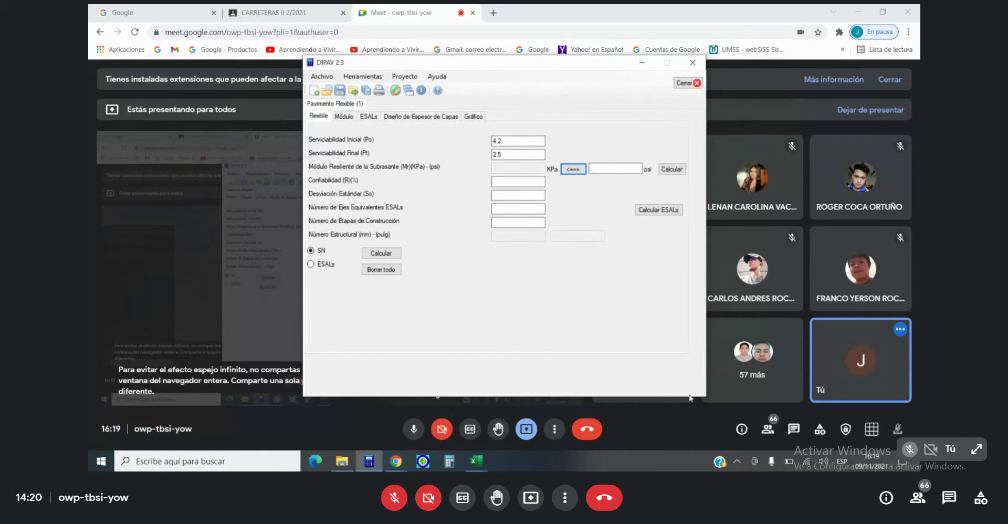
{"action": "left_click", "coordinate": [599, 168]}
{"action": "type", "text": "6.000"}
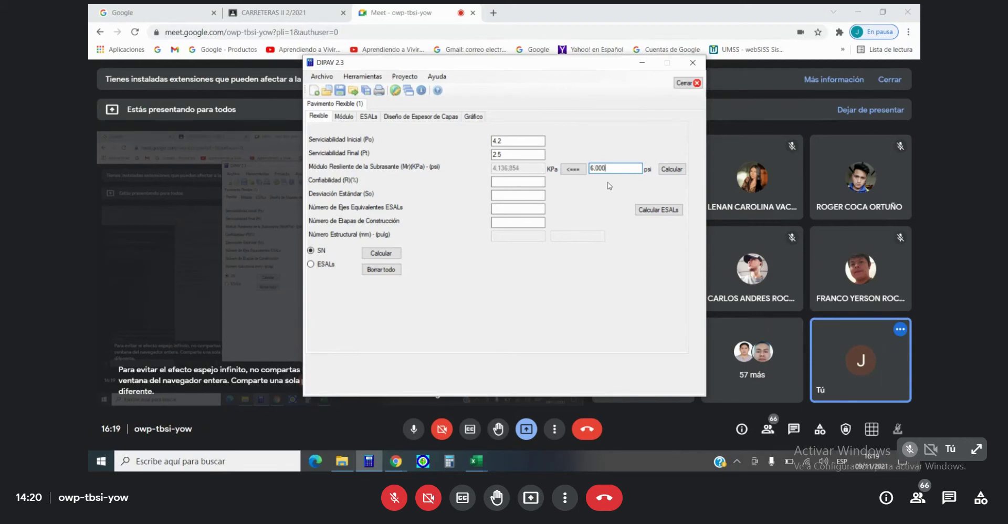
{"action": "left_click", "coordinate": [568, 170]}
{"action": "left_click", "coordinate": [568, 170]}
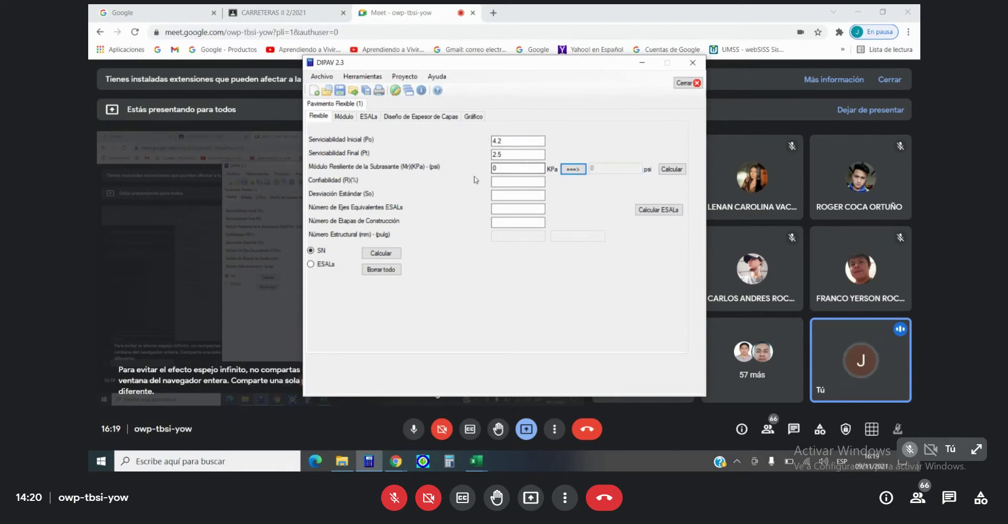
Switch the subgrade resilient modulus entry to psi and set it to 6000 psi.
{"action": "left_click", "coordinate": [573, 170]}
{"action": "left_click", "coordinate": [606, 167]}
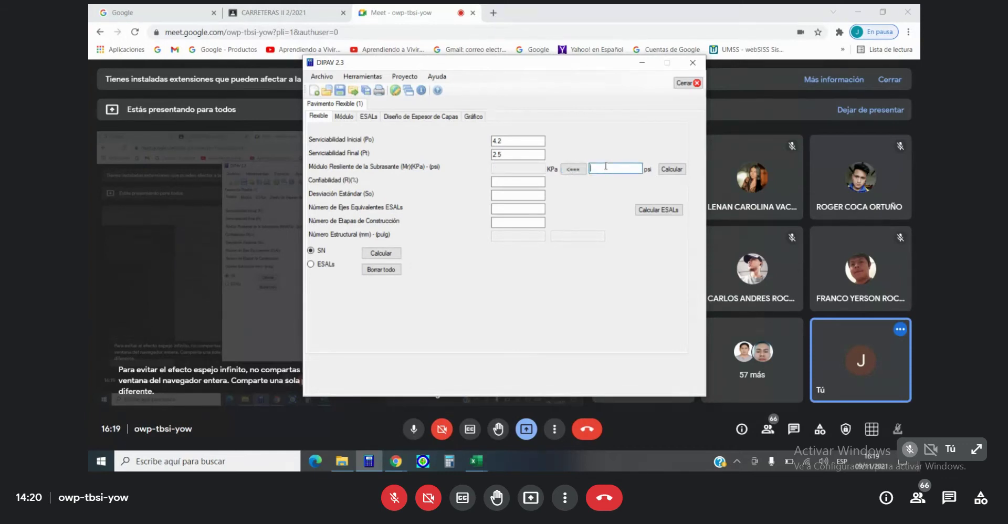
{"action": "type", "text": "6000"}
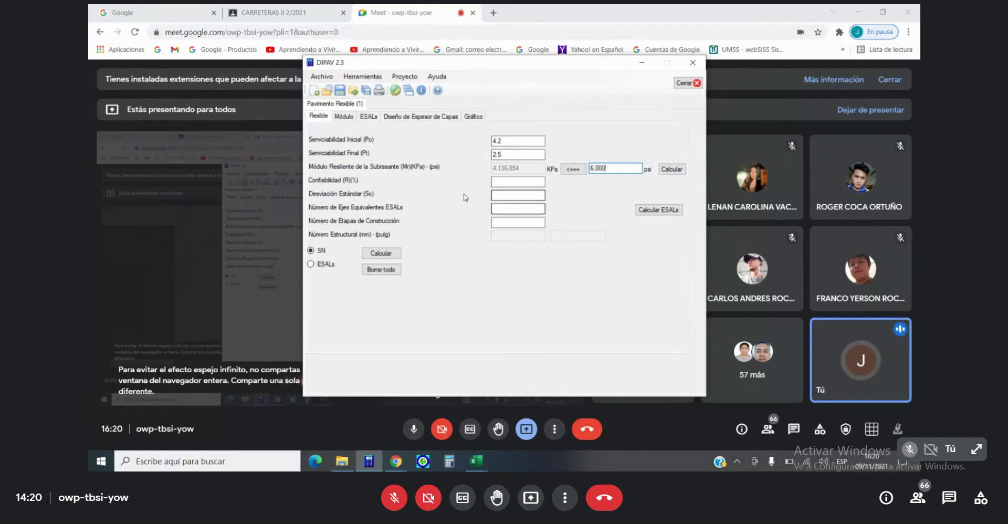
{"action": "left_click", "coordinate": [513, 182]}
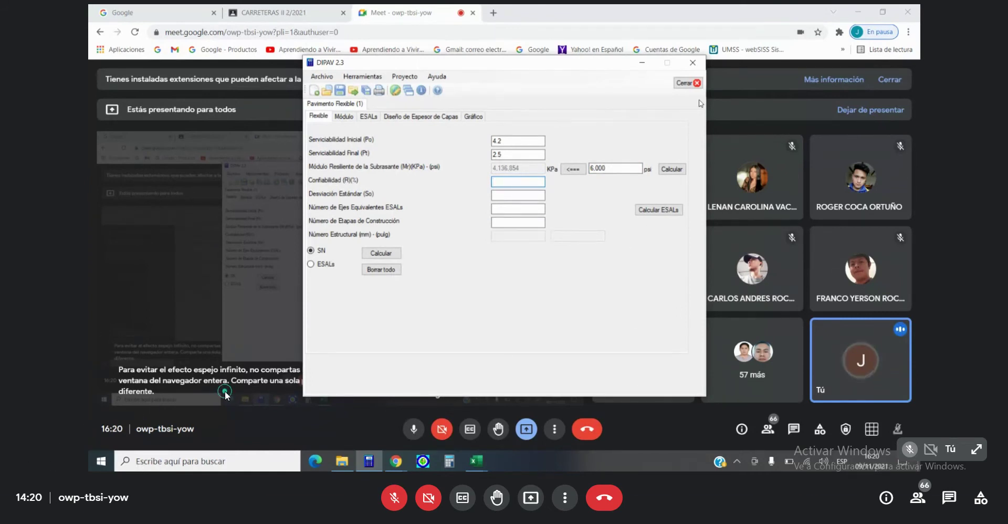
{"action": "key", "text": "Escape"}
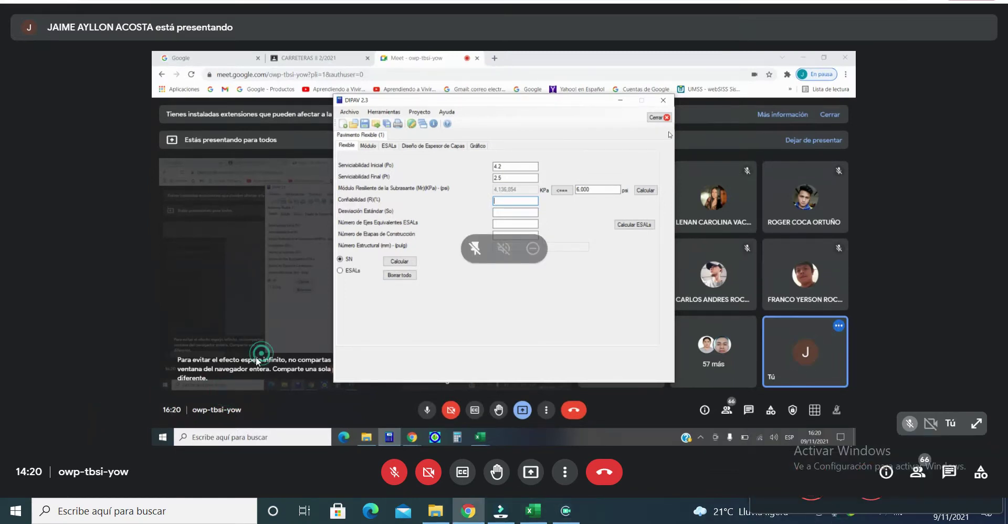
{"action": "double_click", "coordinate": [240, 417]}
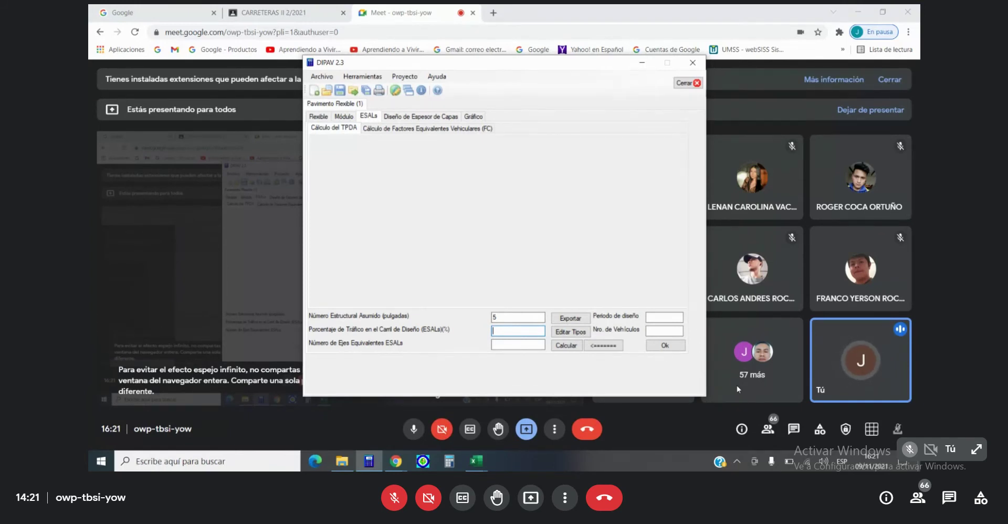
Set 45% traffic in the design lane, a 10-year design period and 6 vehicles, and generate the TPDA table.
{"action": "type", "text": "45"}
{"action": "left_click", "coordinate": [657, 316]}
{"action": "type", "text": "10"}
{"action": "left_click", "coordinate": [663, 331]}
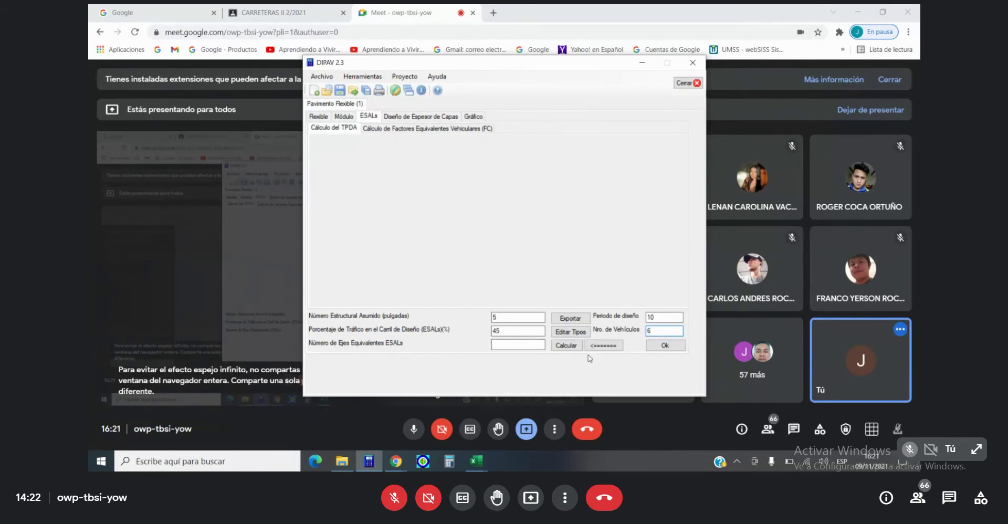
{"action": "left_click", "coordinate": [665, 345]}
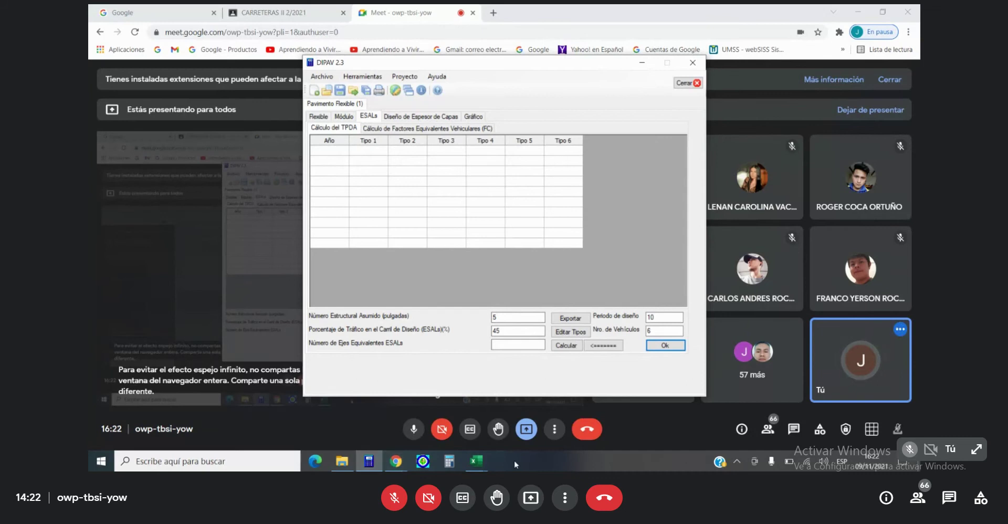
Switch to the Planilla Trafico workbook and copy the TPDA rows for 2023 to 2032, including the year column and all six vehicle types.
{"action": "mouse_move", "coordinate": [474, 463]}
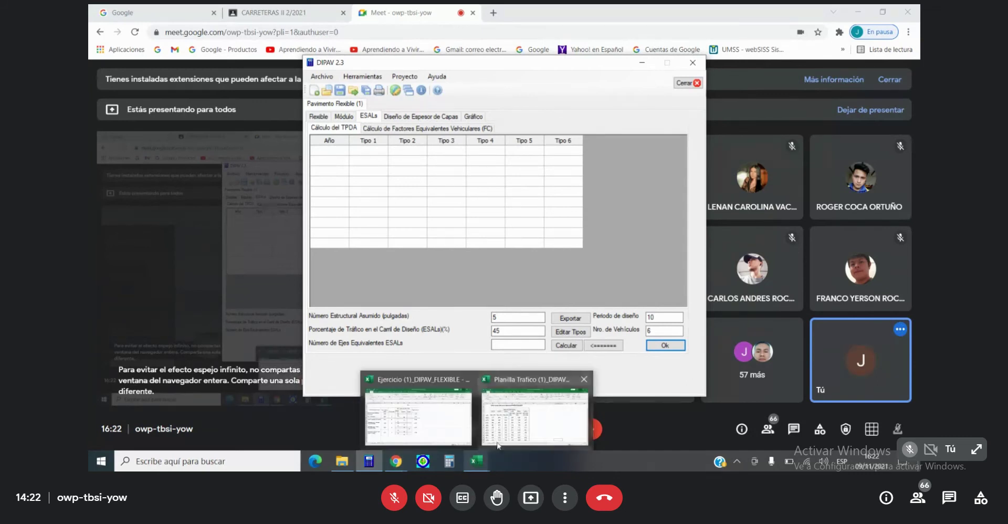
{"action": "left_click", "coordinate": [535, 415]}
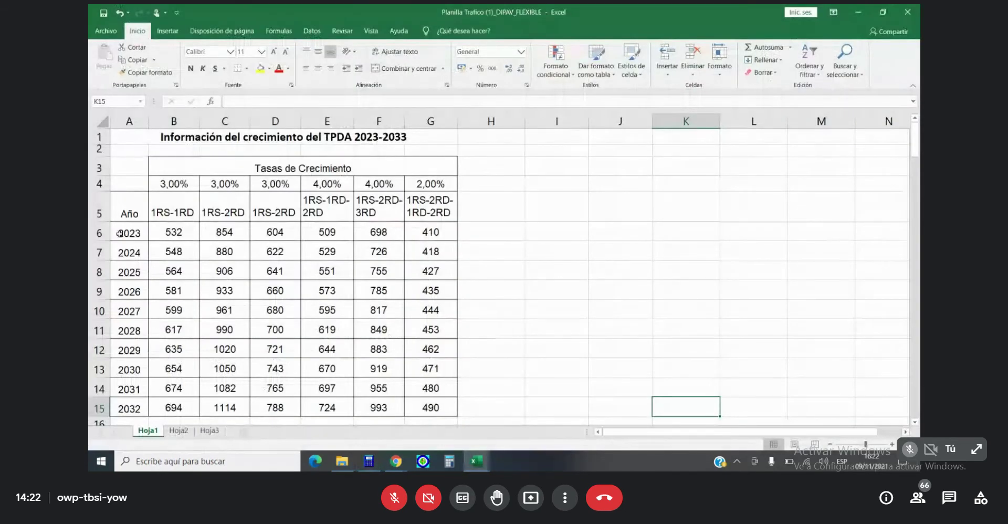
{"action": "left_click", "coordinate": [127, 234]}
{"action": "left_click_drag", "start_coordinate": [127, 233], "coordinate": [420, 347]}
{"action": "key", "text": "ctrl+c"}
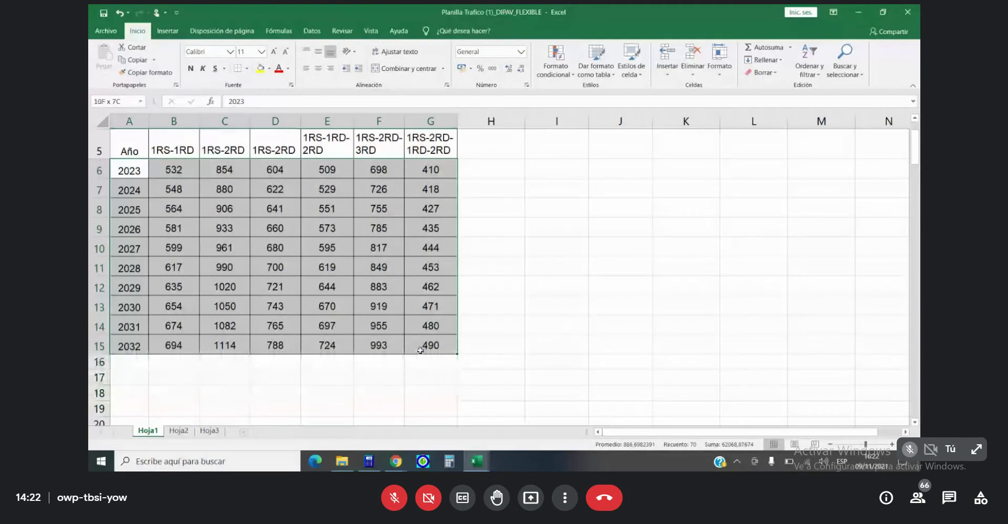
{"action": "right_click", "coordinate": [388, 244]}
{"action": "left_click", "coordinate": [427, 234]}
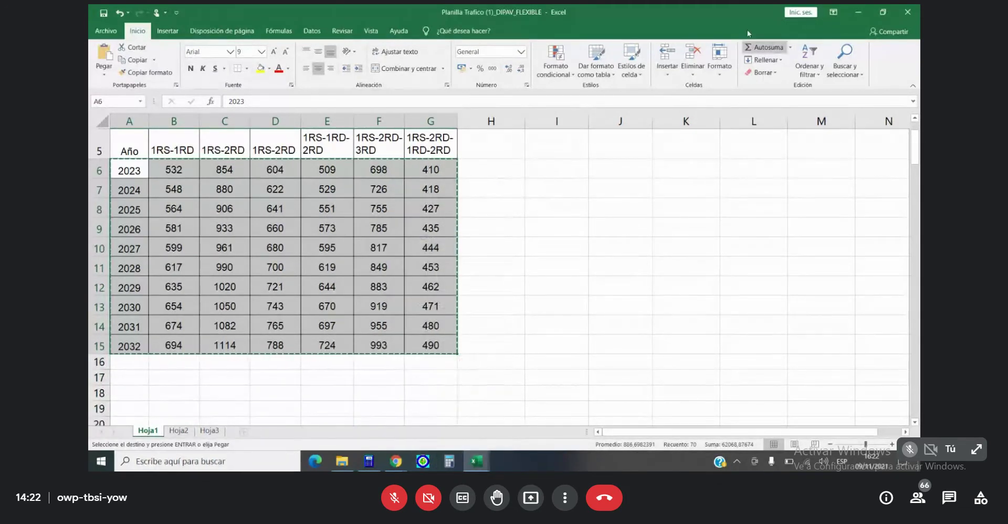
Return to DIPAV and paste the copied rows into the TPDA table, starting at the first cell of the Año column.
{"action": "left_click", "coordinate": [858, 15]}
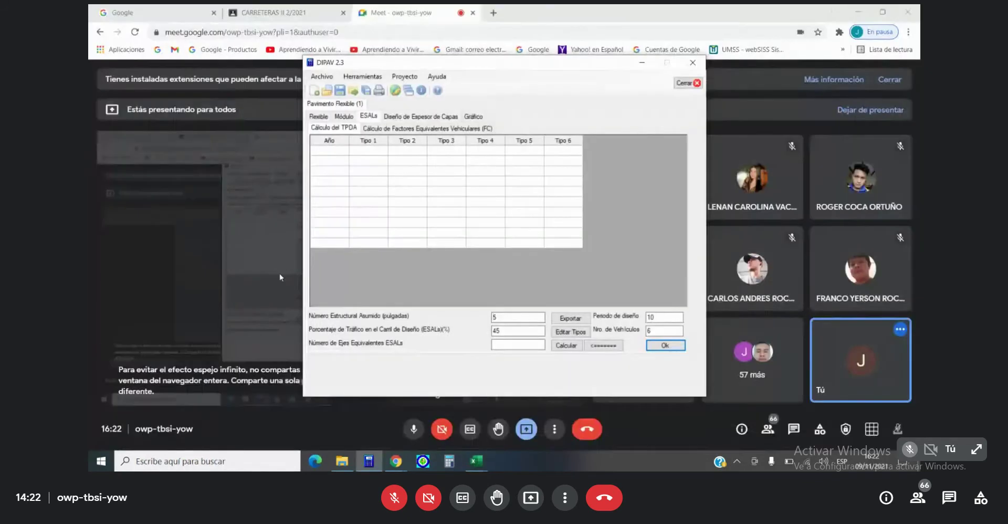
{"action": "left_click", "coordinate": [332, 152]}
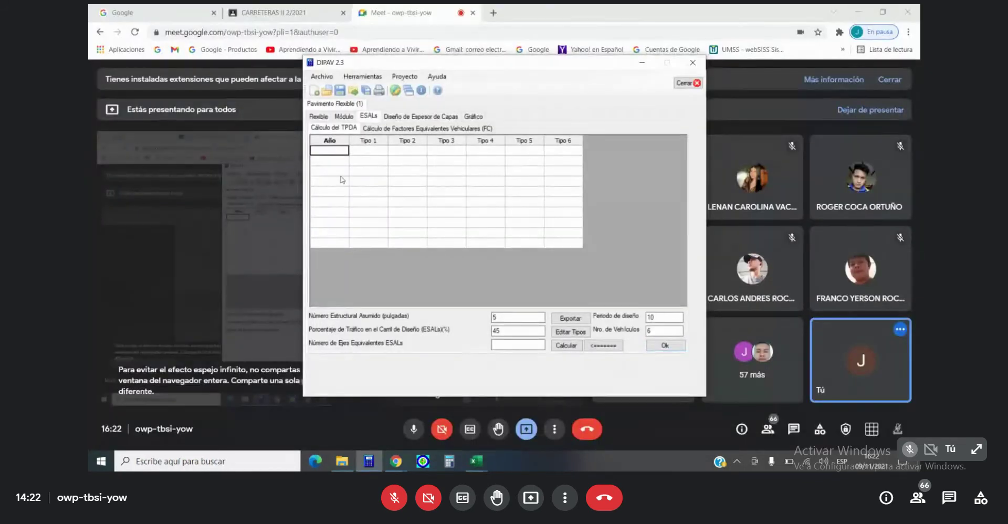
{"action": "key", "text": "ctrl+v"}
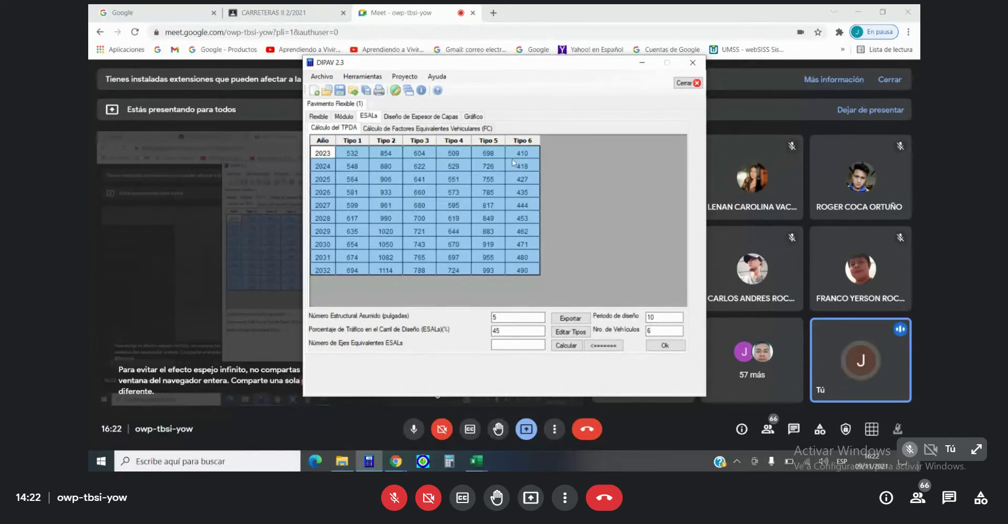
Copy the six vehicle type names from the traffic workbook's header row and try to use them as the Tipo column headings in DIPAV.
{"action": "left_click", "coordinate": [366, 141]}
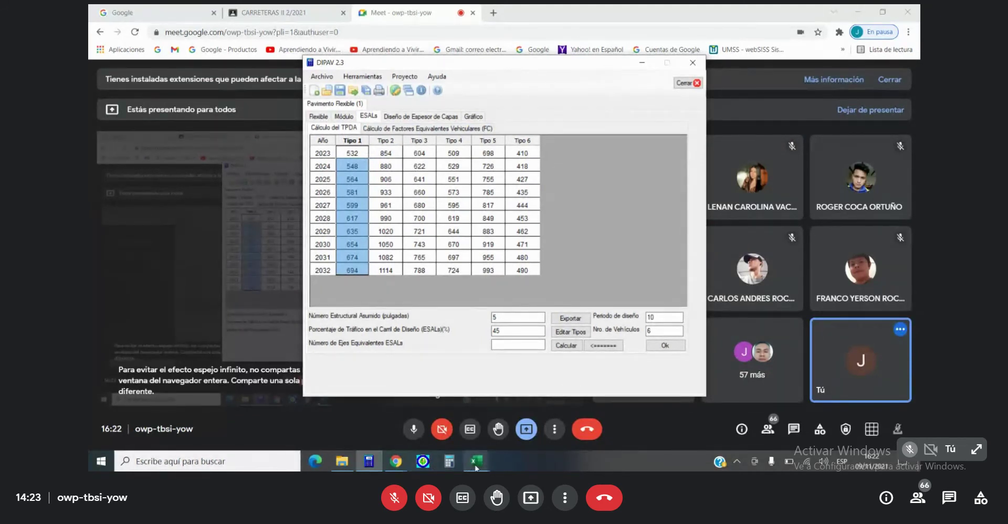
{"action": "mouse_move", "coordinate": [476, 466]}
{"action": "left_click", "coordinate": [477, 444]}
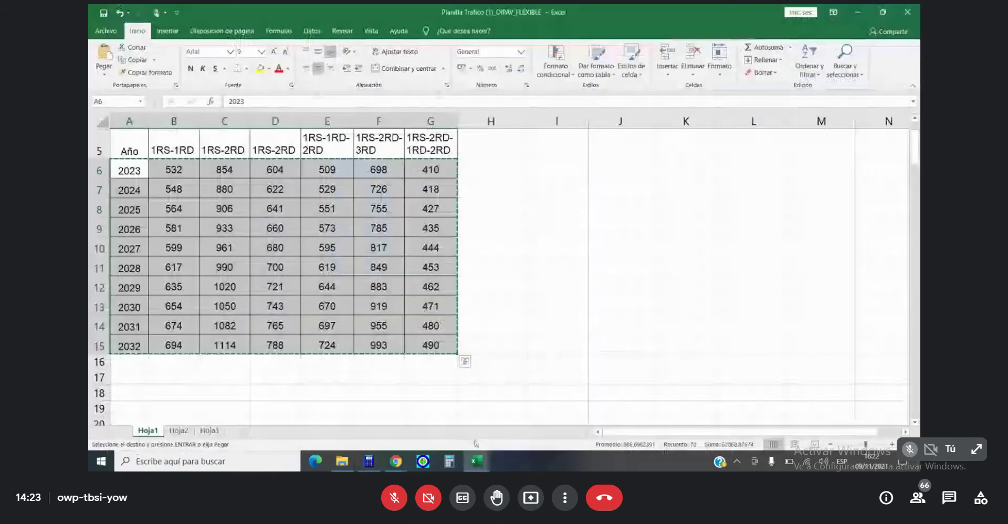
{"action": "key", "text": "Escape"}
{"action": "left_click", "coordinate": [541, 324]}
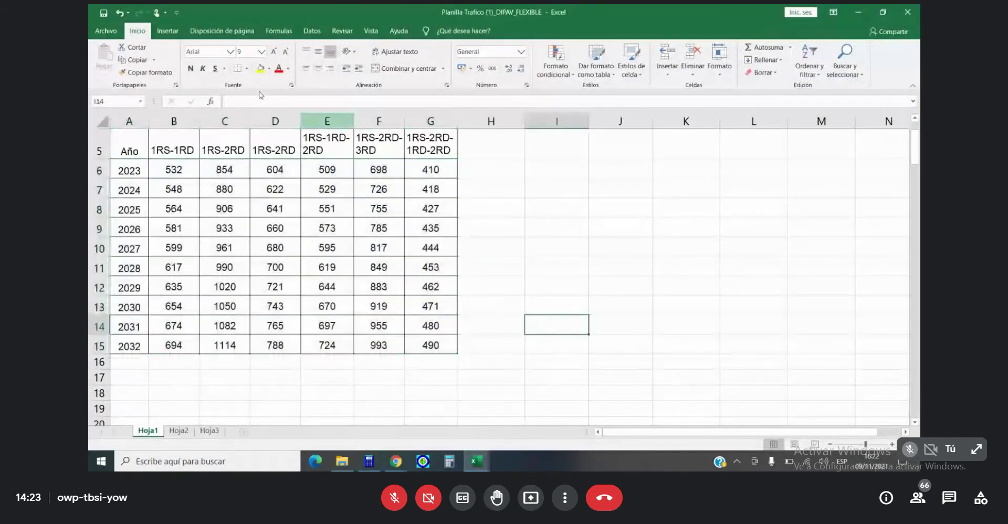
{"action": "left_click_drag", "start_coordinate": [167, 144], "coordinate": [415, 144]}
{"action": "right_click", "coordinate": [404, 146]}
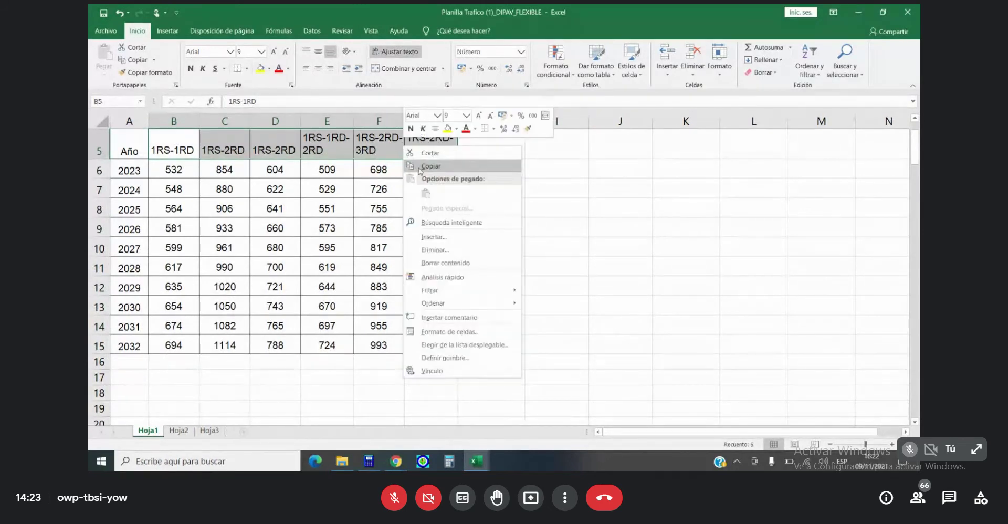
{"action": "left_click", "coordinate": [424, 167]}
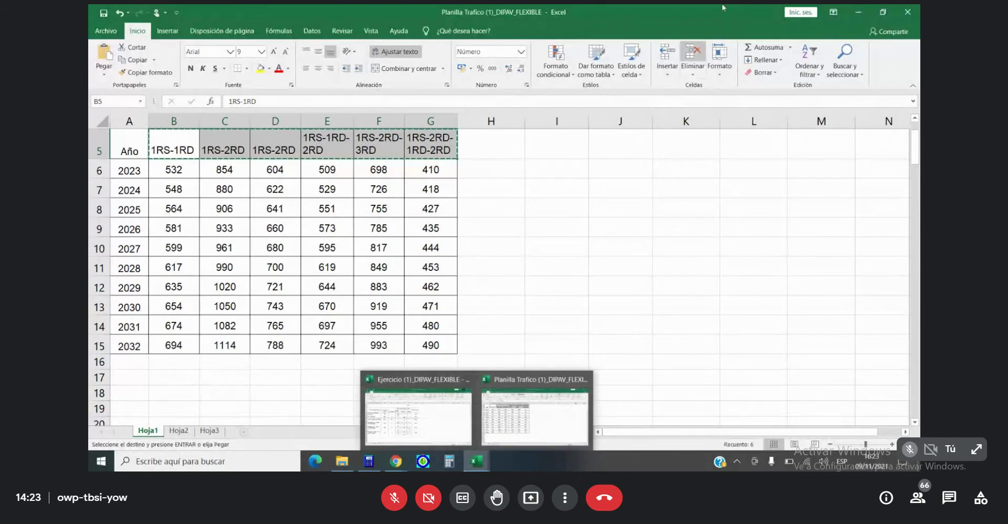
{"action": "left_click", "coordinate": [858, 11]}
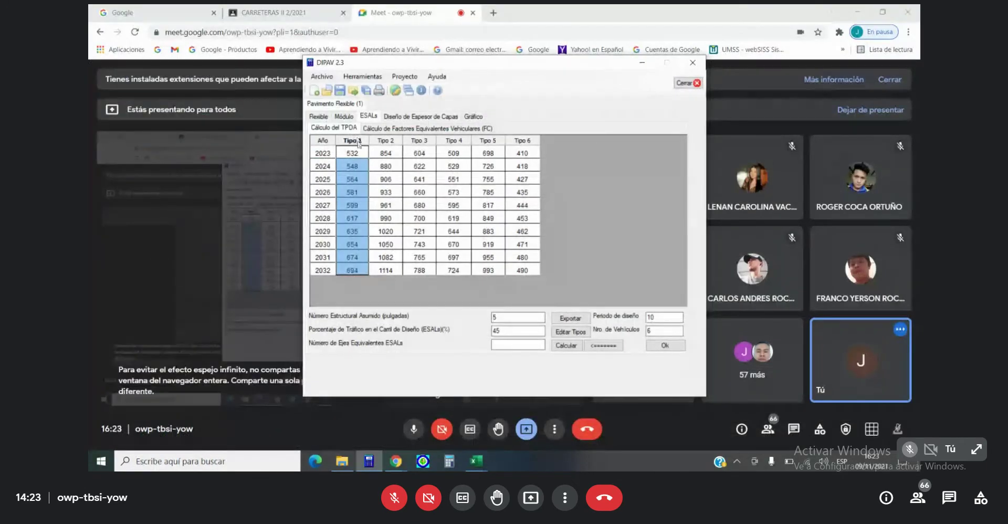
{"action": "left_click", "coordinate": [385, 141]}
{"action": "left_click", "coordinate": [362, 142]}
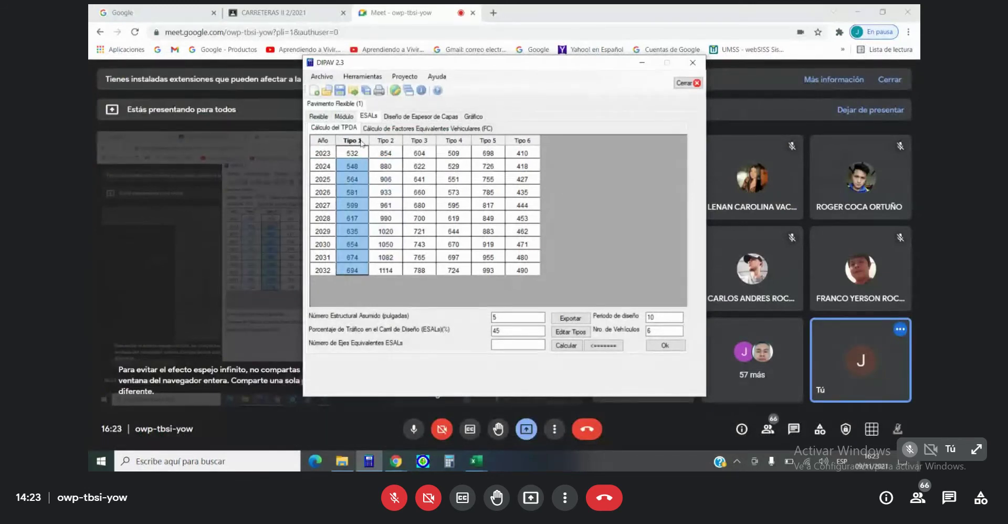
{"action": "mouse_move", "coordinate": [858, 300]}
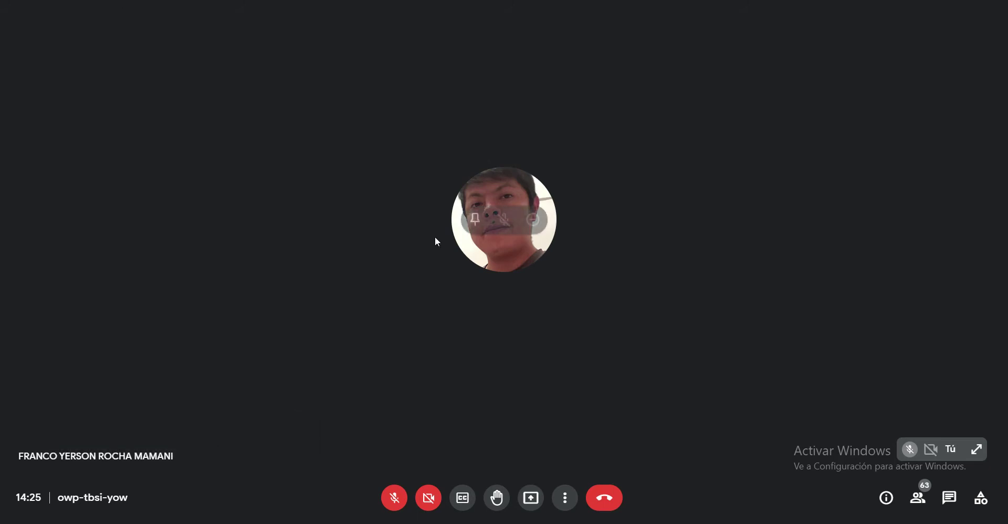
{"action": "key", "text": "F11"}
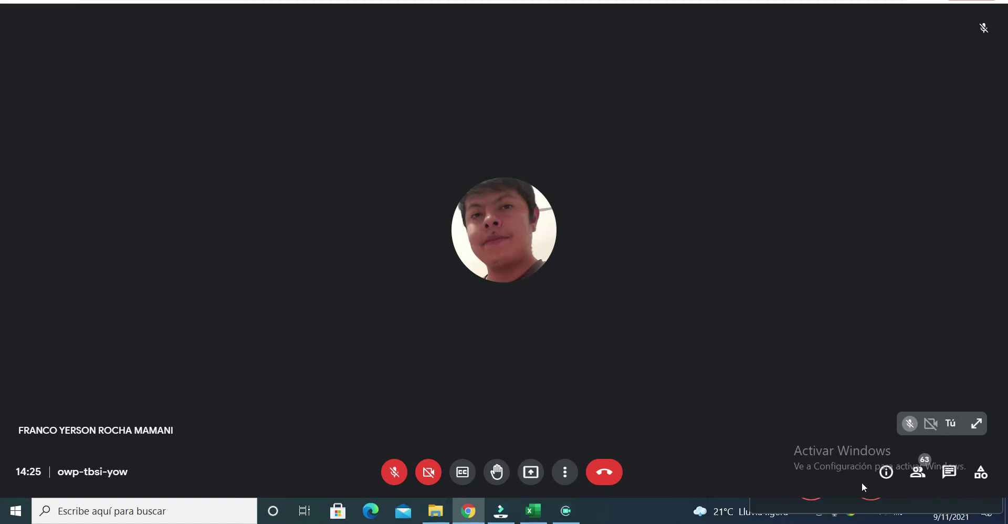
{"action": "mouse_move", "coordinate": [839, 497]}
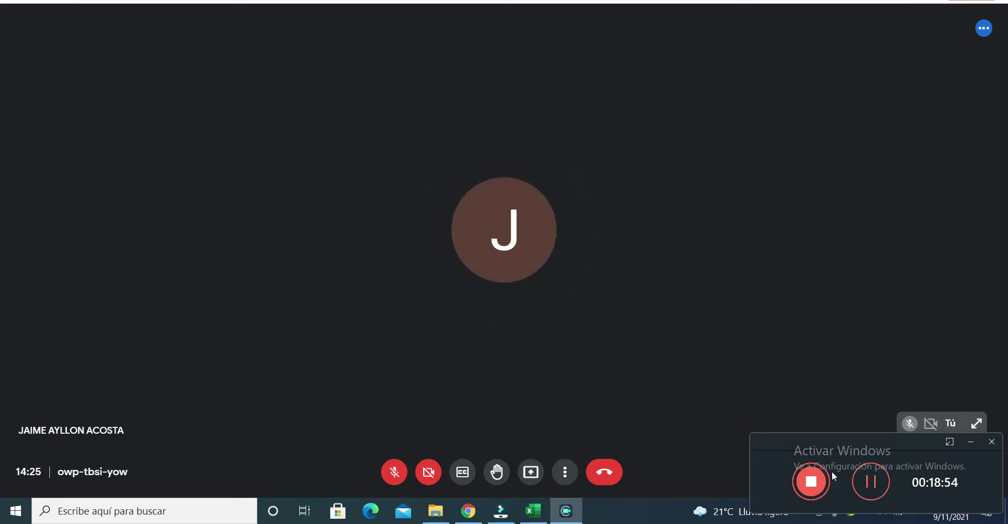
{"action": "left_click", "coordinate": [704, 462]}
{"action": "key", "text": "F11"}
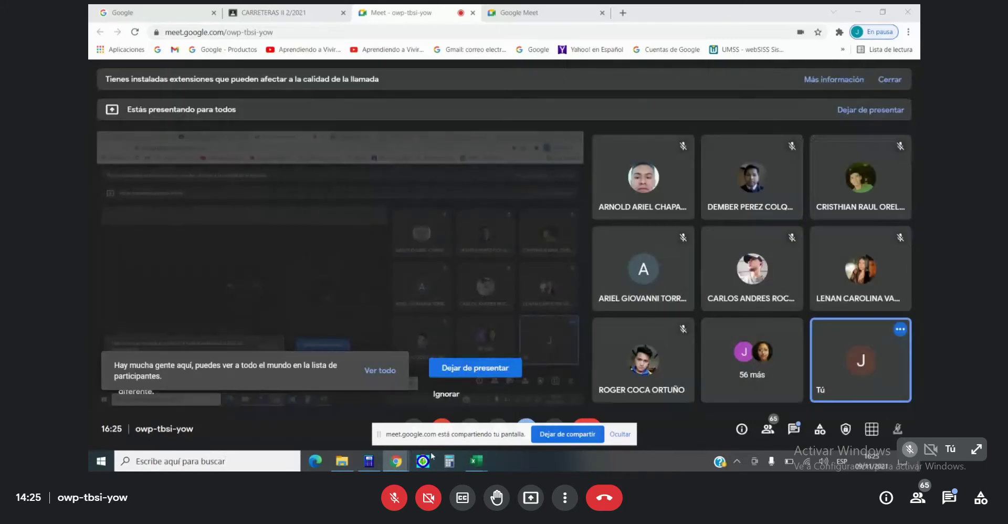
Switch back to DIPAV and clear the vehicle type names from the 2023 row under Tipo 1 to Tipo 6.
{"action": "left_click", "coordinate": [371, 463]}
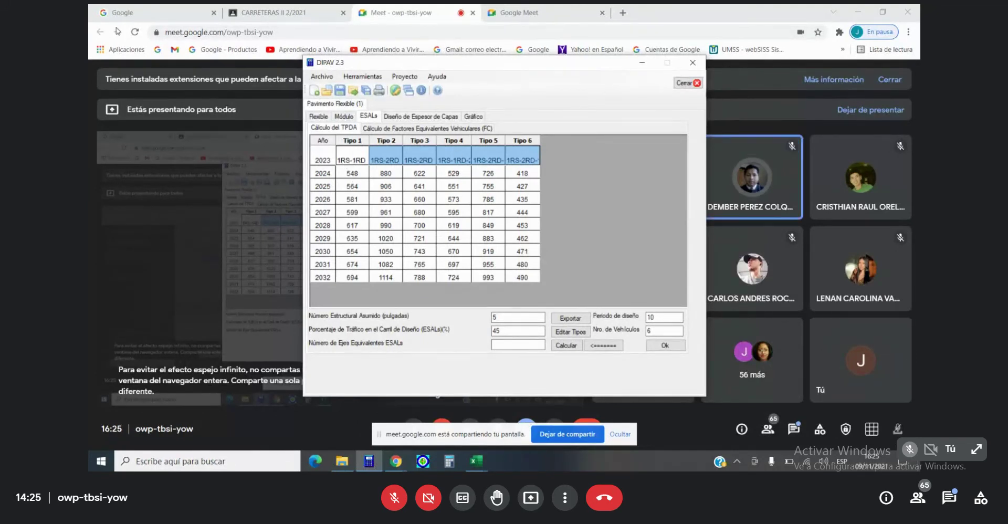
{"action": "left_click", "coordinate": [357, 161]}
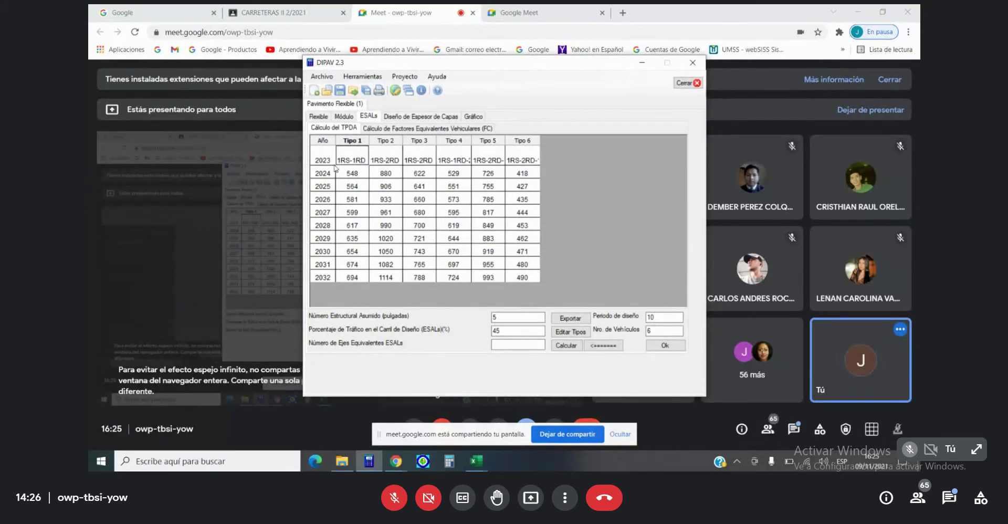
{"action": "left_click", "coordinate": [360, 142]}
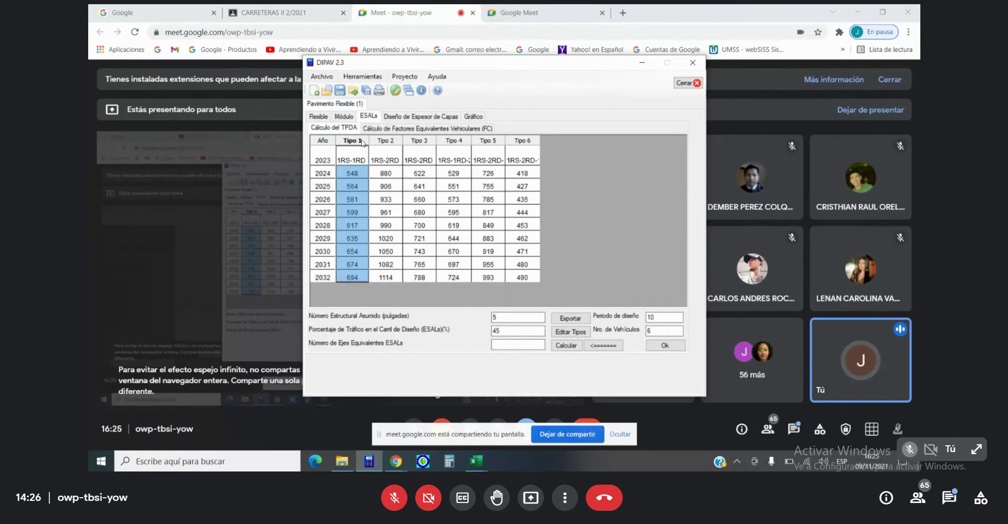
{"action": "left_click", "coordinate": [356, 156]}
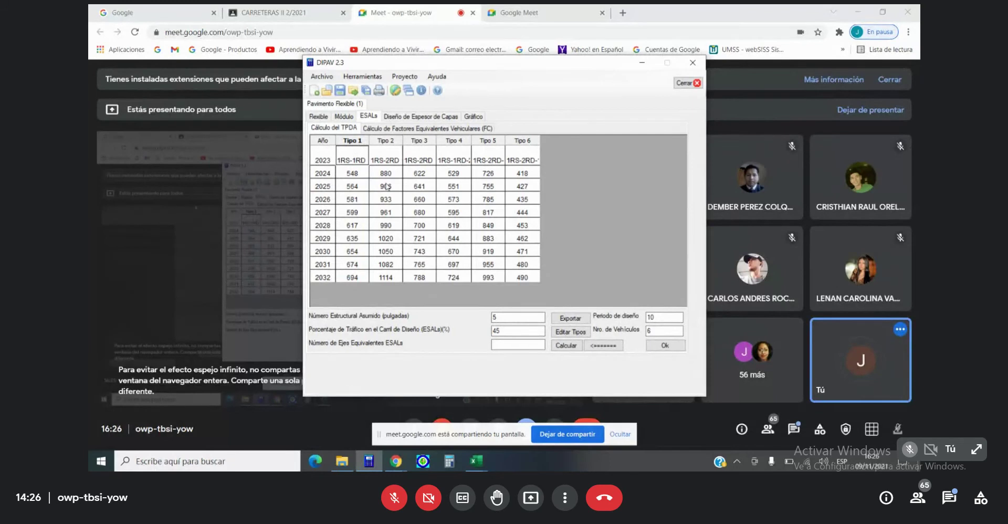
{"action": "left_click", "coordinate": [362, 145]}
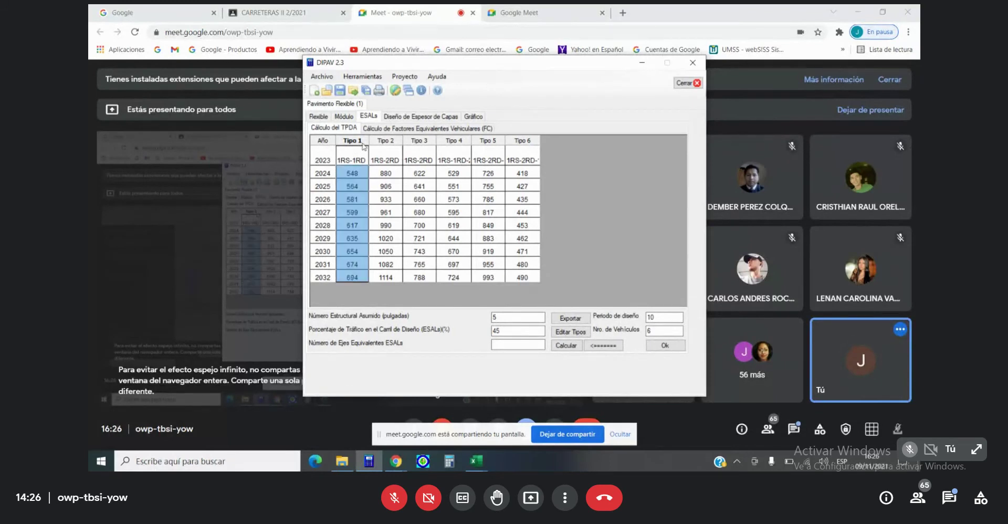
{"action": "left_click", "coordinate": [652, 208]}
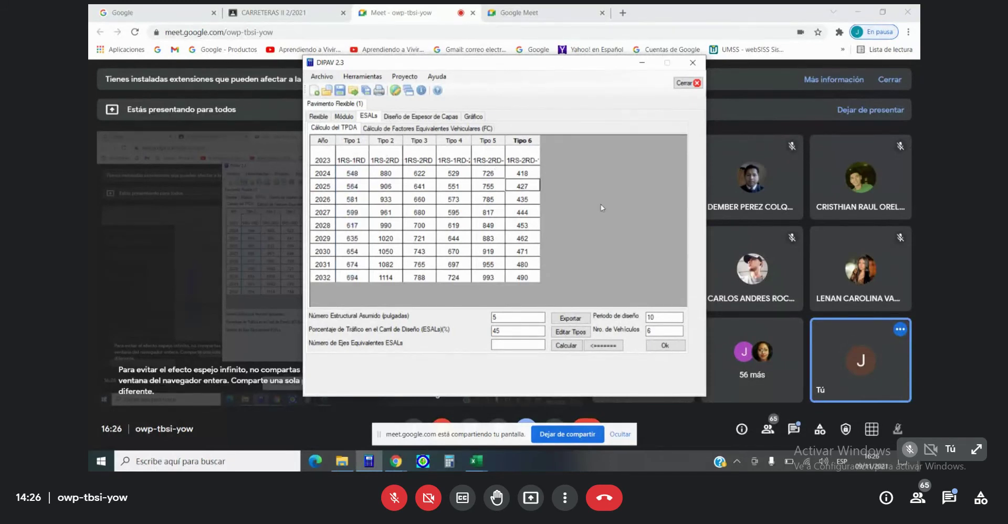
{"action": "left_click", "coordinate": [352, 163]}
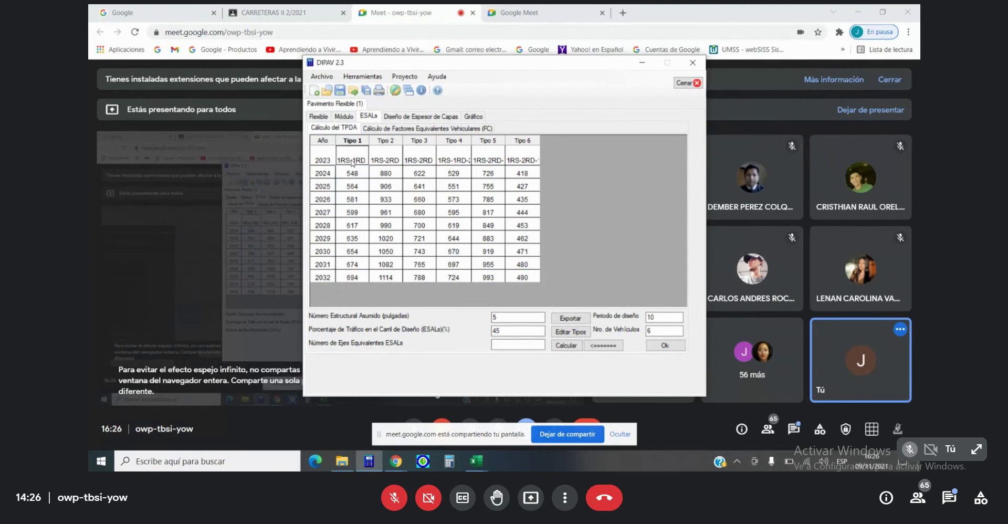
{"action": "key", "text": "Delete"}
{"action": "left_click", "coordinate": [381, 160]}
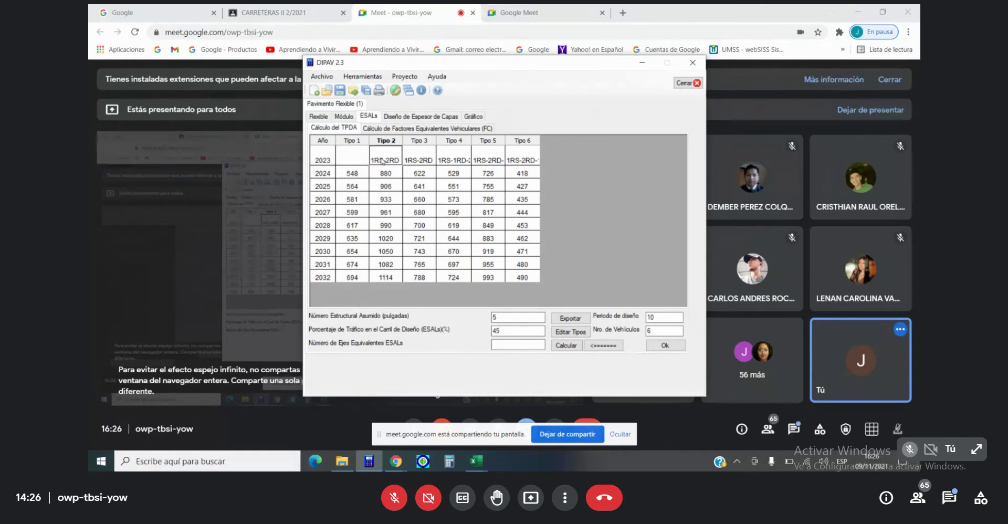
{"action": "key", "text": "Delete"}
{"action": "left_click_drag", "start_coordinate": [425, 158], "coordinate": [518, 161]}
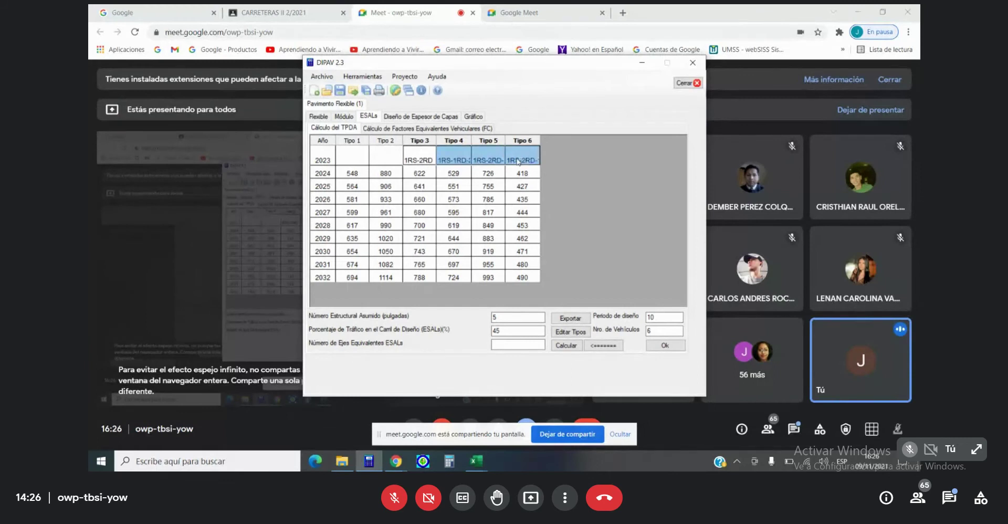
{"action": "key", "text": "Delete"}
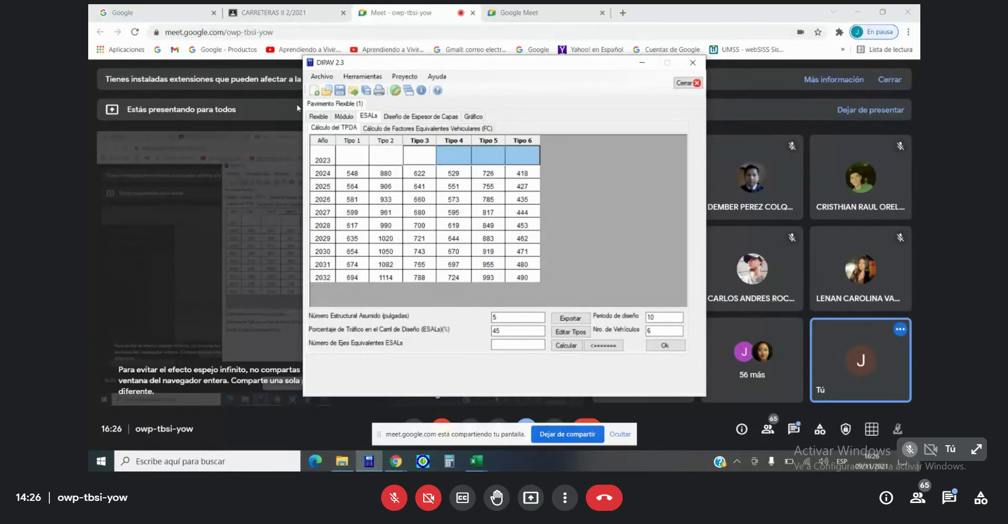
In the 2023 row of the TPDA table, enter 532 for Tipo 1, 854 for Tipo 2 and 604 for Tipo 3.
{"action": "left_click", "coordinate": [360, 158]}
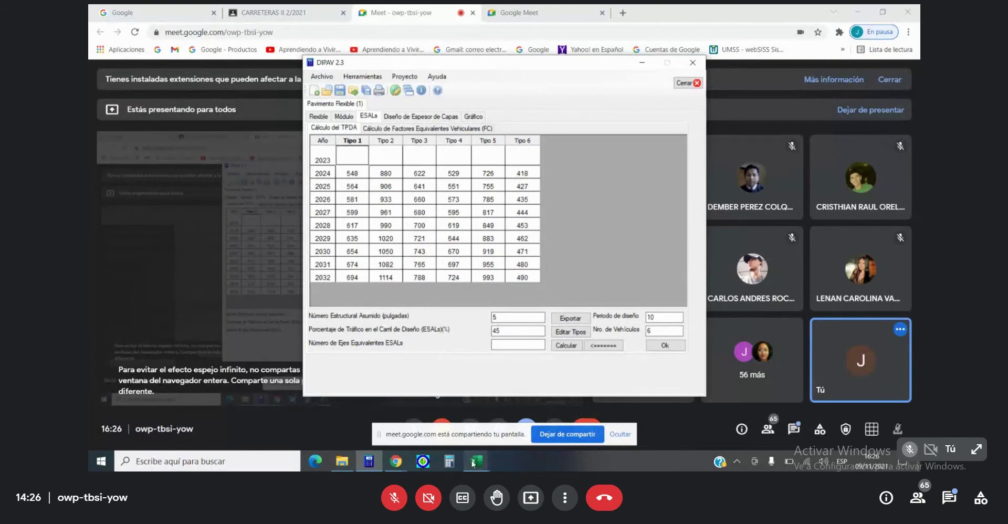
{"action": "mouse_move", "coordinate": [473, 462]}
{"action": "mouse_move", "coordinate": [419, 437]}
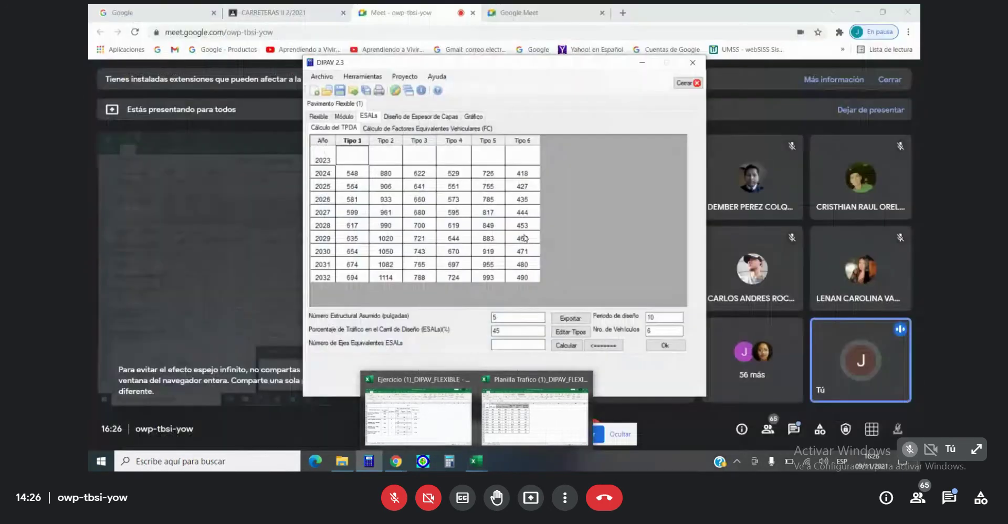
{"action": "left_click", "coordinate": [344, 162]}
{"action": "type", "text": "532"}
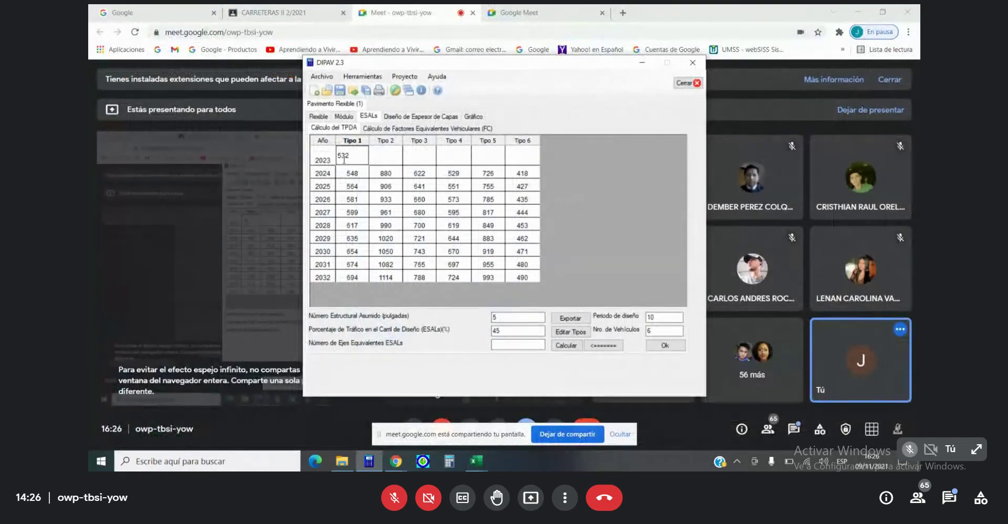
{"action": "key", "text": "Tab"}
{"action": "type", "text": "854"}
{"action": "key", "text": "Tab"}
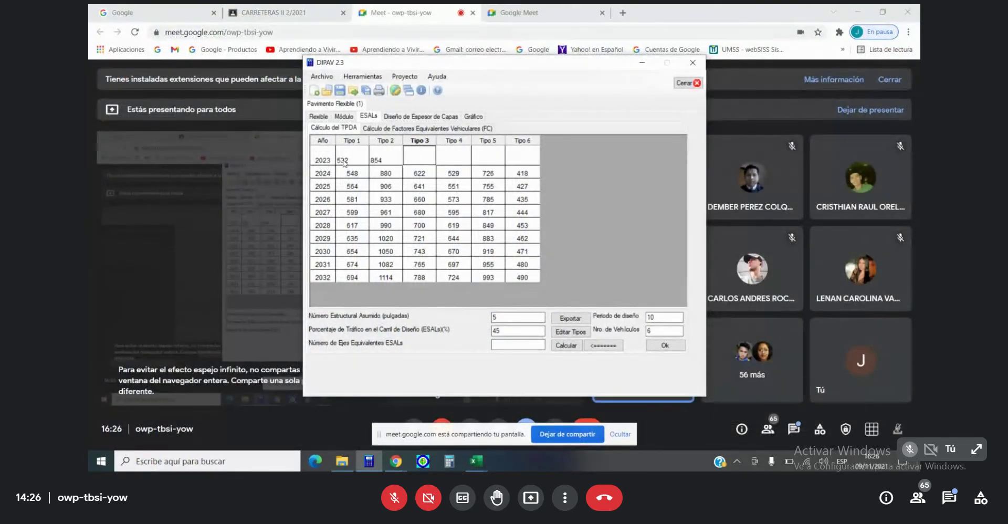
{"action": "type", "text": "604"}
{"action": "key", "text": "Tab"}
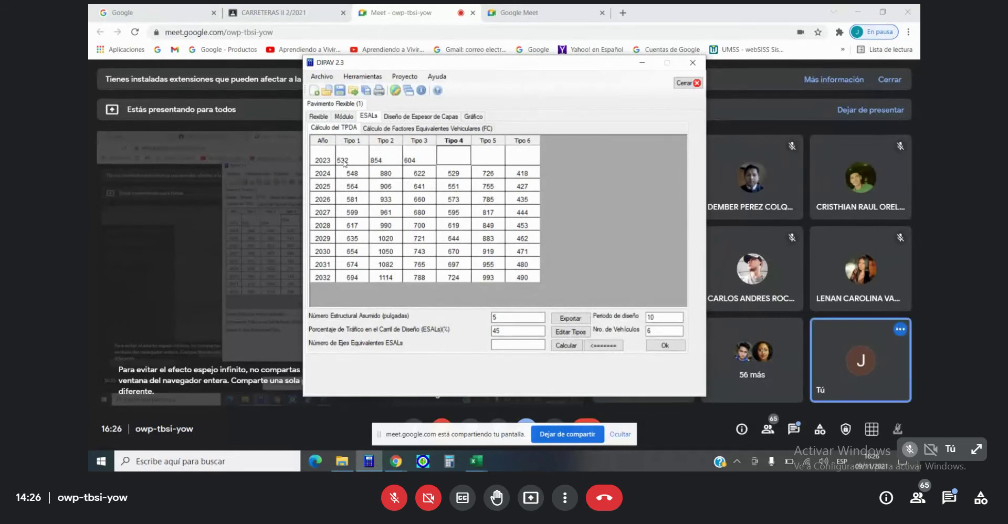
Complete the 2023 row of the TPDA table with 509 for Tipo 4, 698 for Tipo 5 and 410 for Tipo 6.
{"action": "type", "text": "509"}
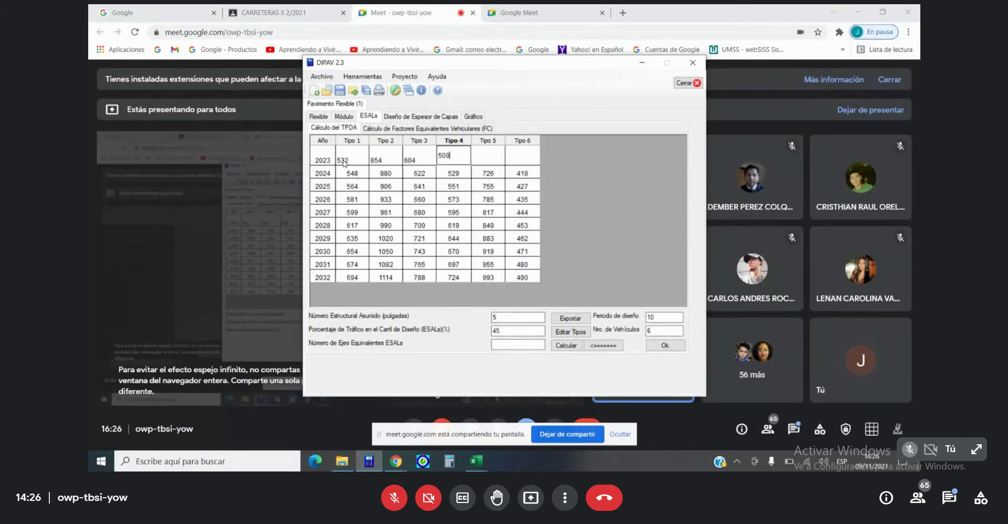
{"action": "key", "text": "Tab"}
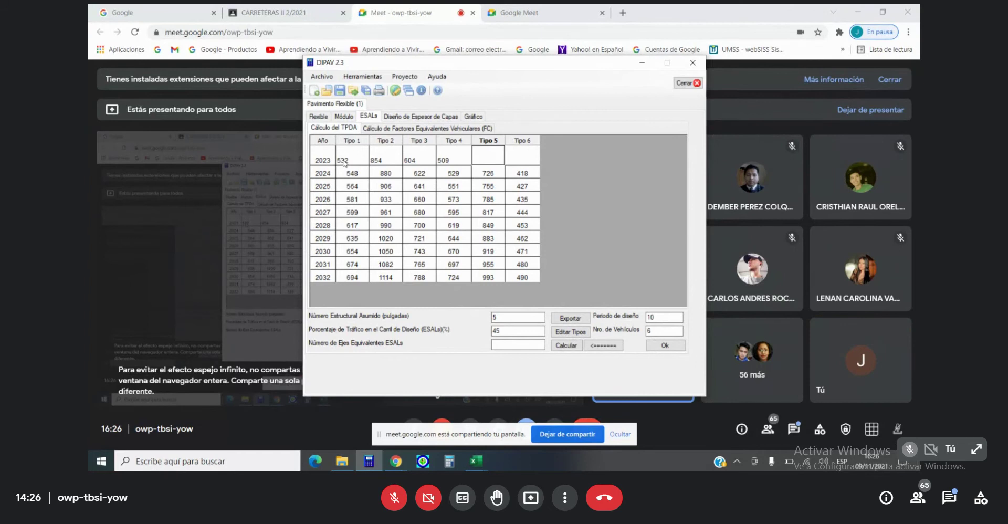
{"action": "type", "text": "698"}
{"action": "key", "text": "Tab"}
{"action": "type", "text": "410"}
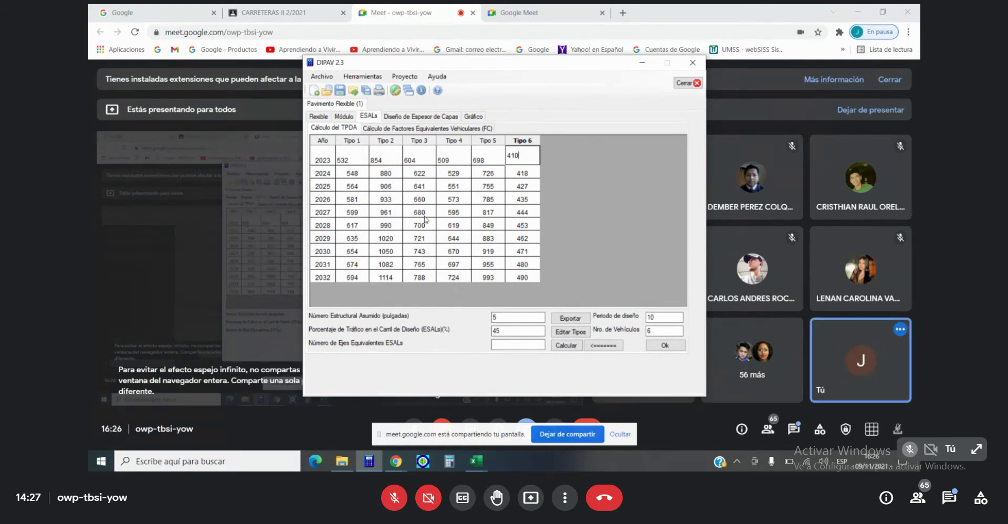
{"action": "left_click", "coordinate": [536, 177]}
{"action": "left_click_drag", "start_coordinate": [352, 158], "coordinate": [512, 159]}
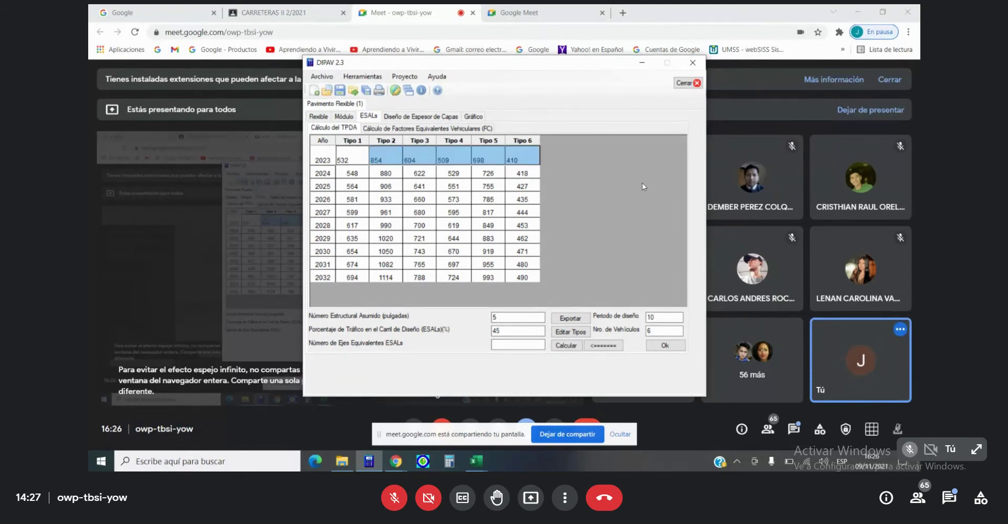
Open the vehicle types for editing and rename Tipo 1 as 1rs-1rd.
{"action": "left_click", "coordinate": [359, 141]}
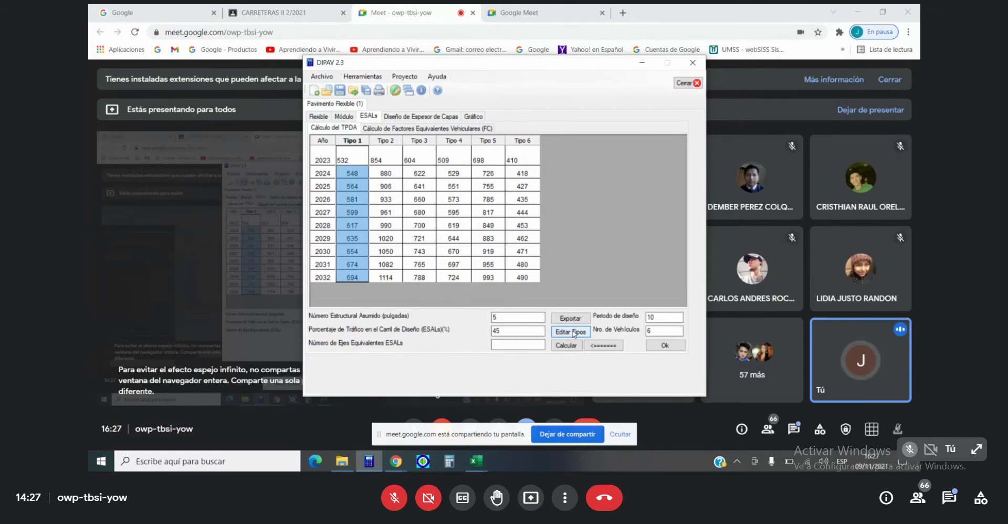
{"action": "left_click", "coordinate": [574, 332]}
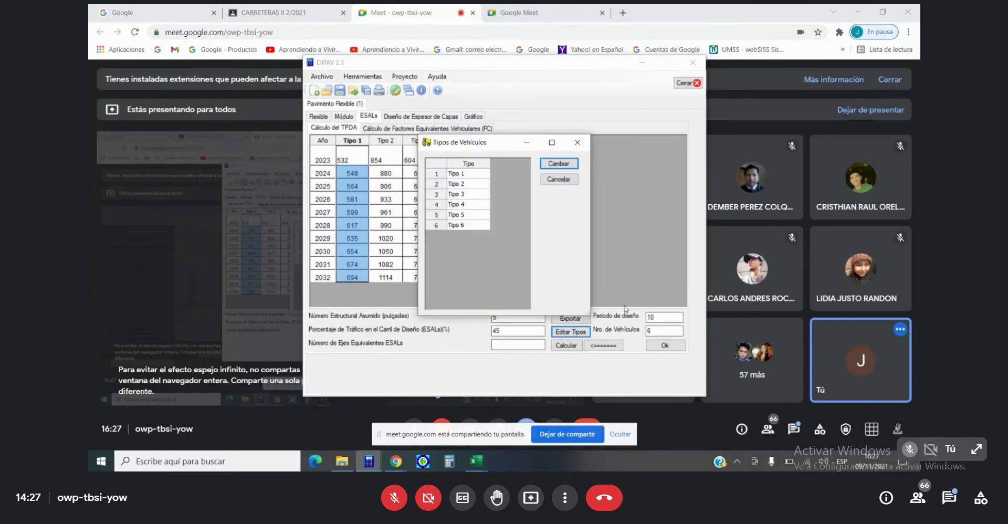
{"action": "left_click", "coordinate": [473, 174]}
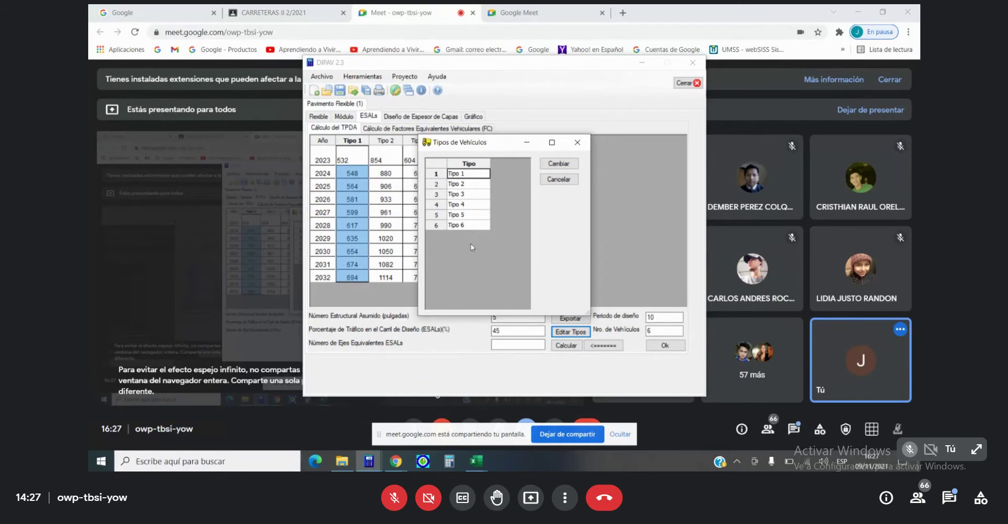
{"action": "type", "text": "1rs-"}
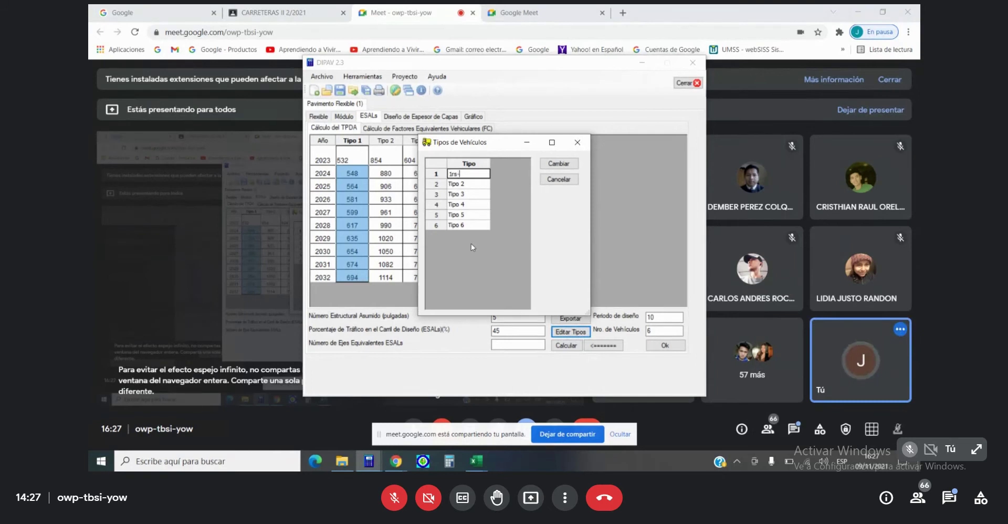
{"action": "type", "text": "1r"}
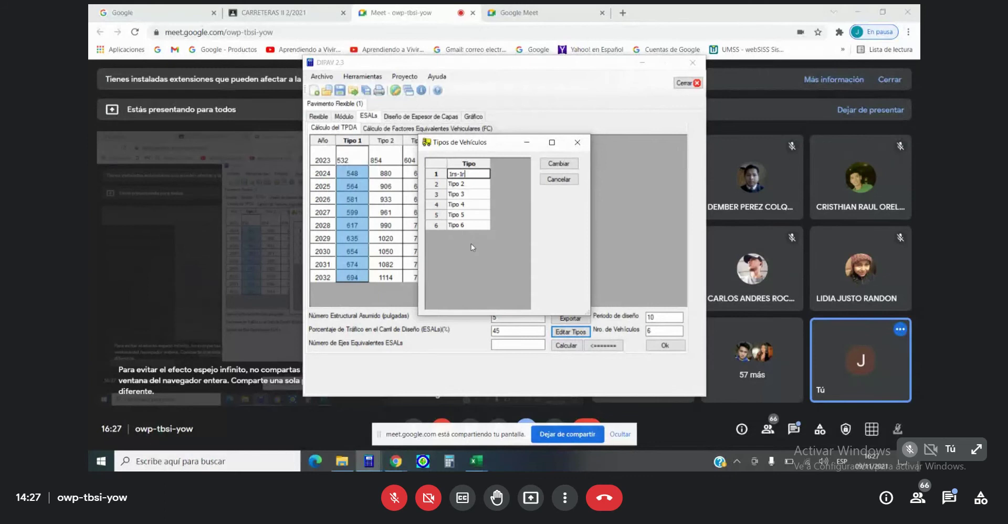
{"action": "key", "text": "BackSpace"}
{"action": "key", "text": "BackSpace"}
{"action": "key", "text": "BackSpace"}
{"action": "key", "text": "BackSpace"}
{"action": "type", "text": "s-"}
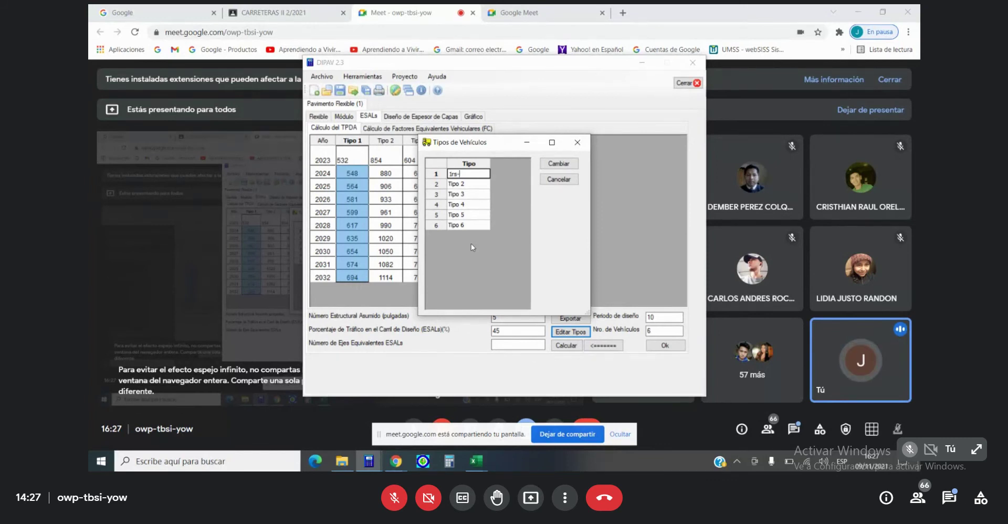
{"action": "type", "text": "1rd"}
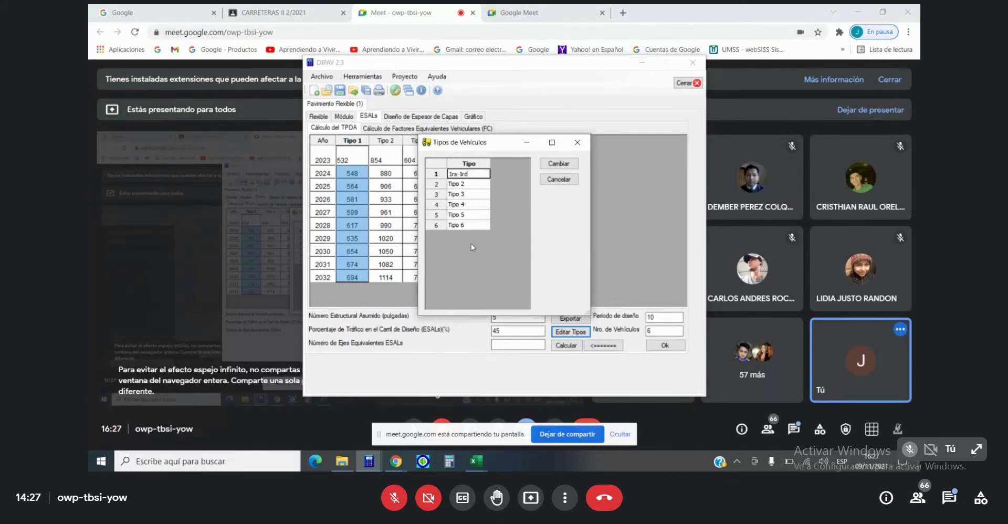
Rename both Tipo 2 and Tipo 3 as 1rs-2rd in the vehicle types list.
{"action": "left_click", "coordinate": [466, 185]}
{"action": "type", "text": "1rs-"}
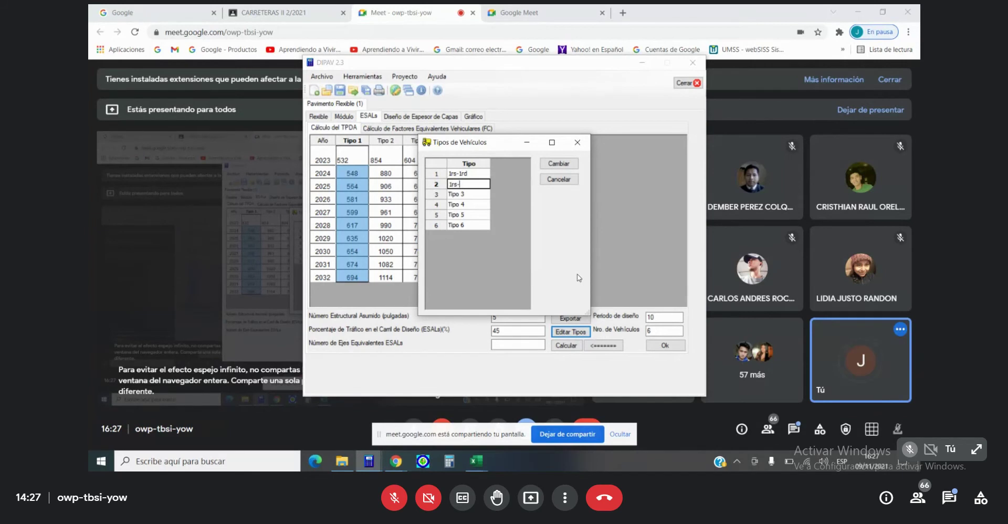
{"action": "type", "text": "2rd"}
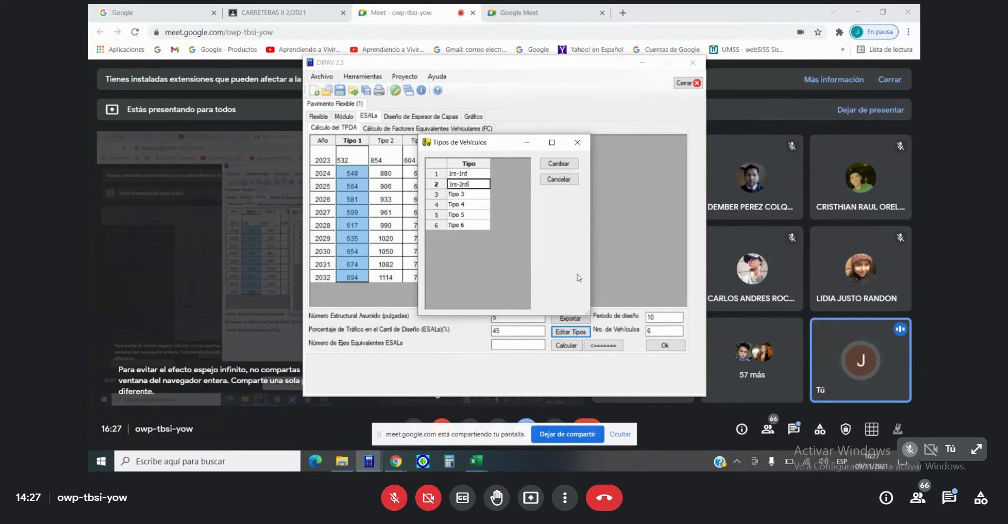
{"action": "left_click", "coordinate": [466, 196]}
{"action": "type", "text": "1"}
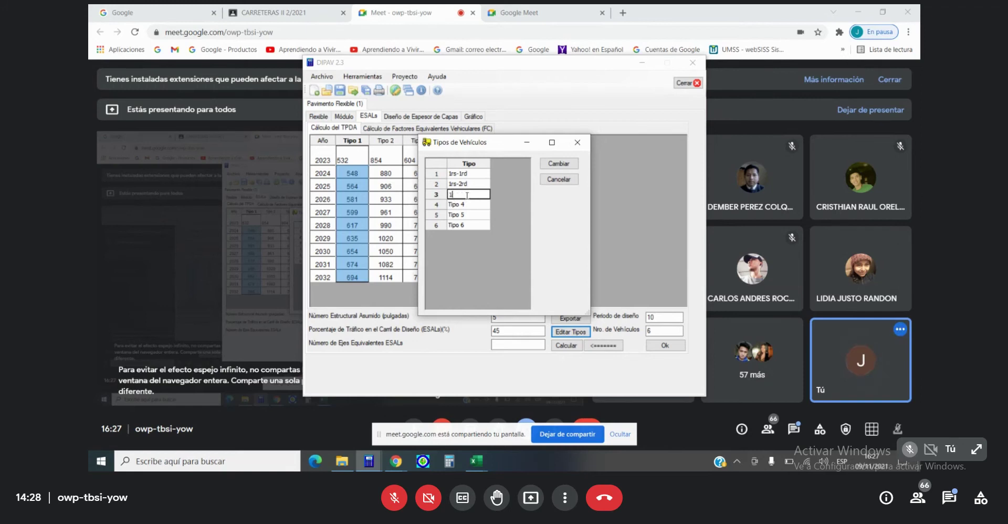
{"action": "type", "text": "rs-2rd"}
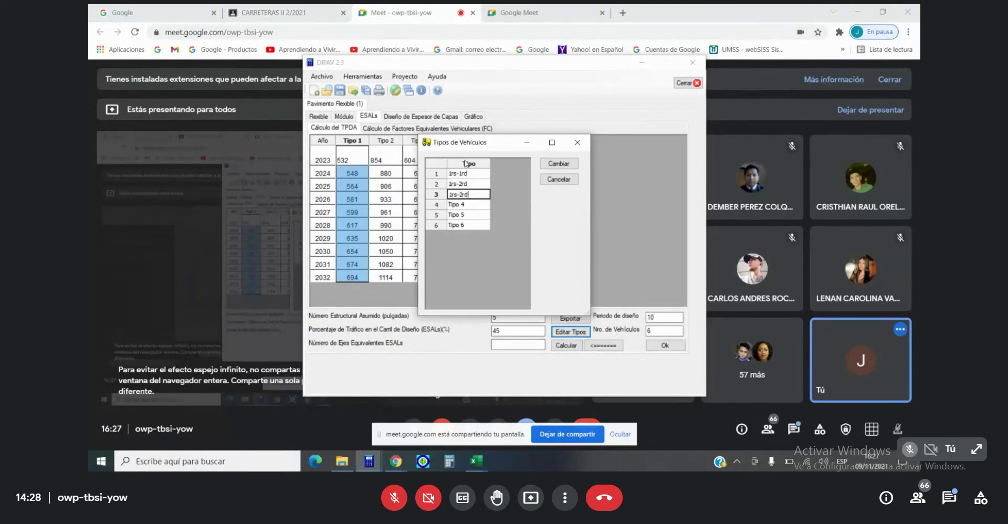
Rename Tipo 4 as 1rs-1rd-2rd and Tipo 5 as 1rs-2rd-3rd in the vehicle types list.
{"action": "left_click", "coordinate": [479, 205]}
{"action": "type", "text": "1rs"}
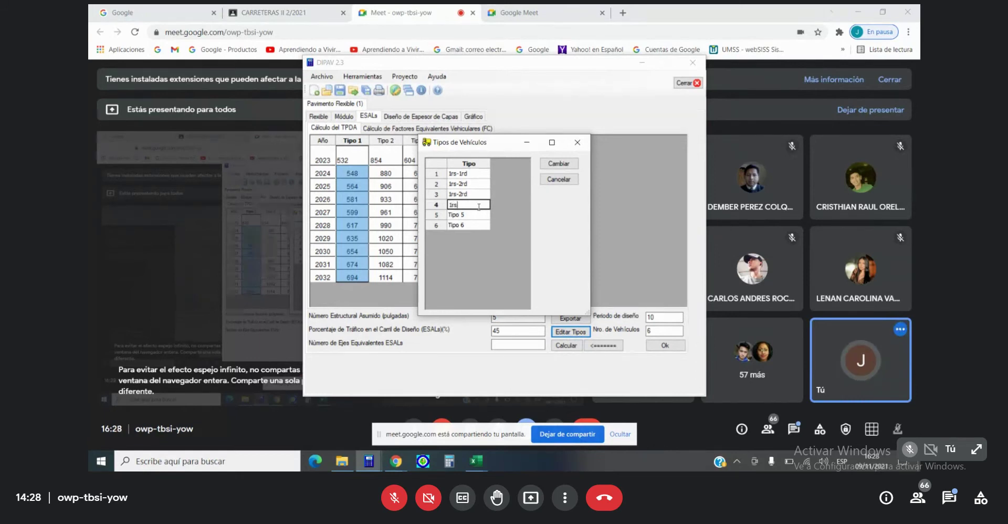
{"action": "type", "text": "-1rd-2rd"}
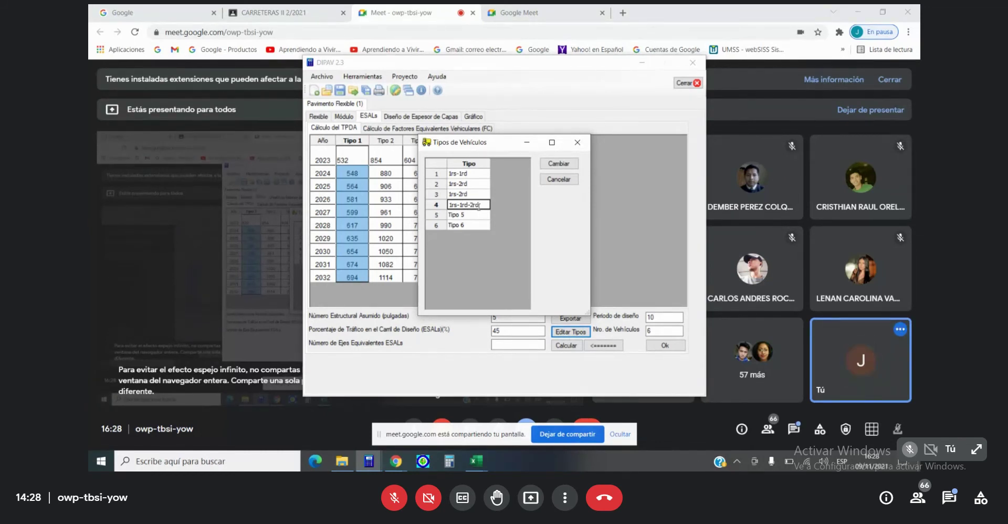
{"action": "left_click", "coordinate": [466, 216]}
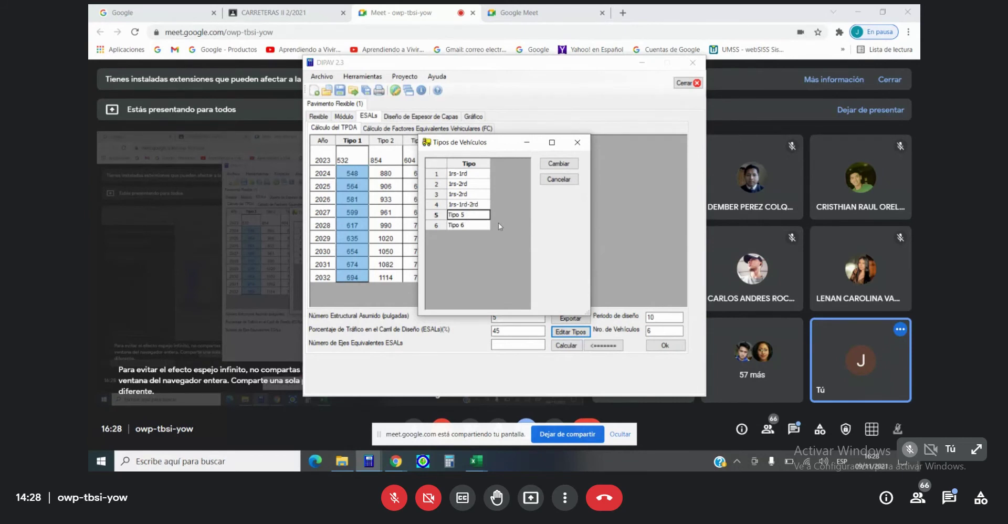
{"action": "type", "text": "1rs"}
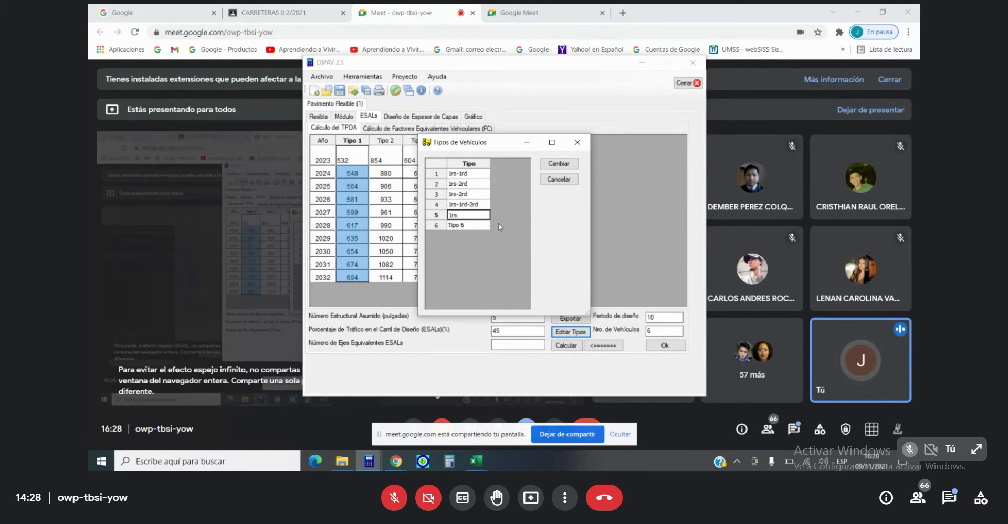
{"action": "type", "text": "-2r"}
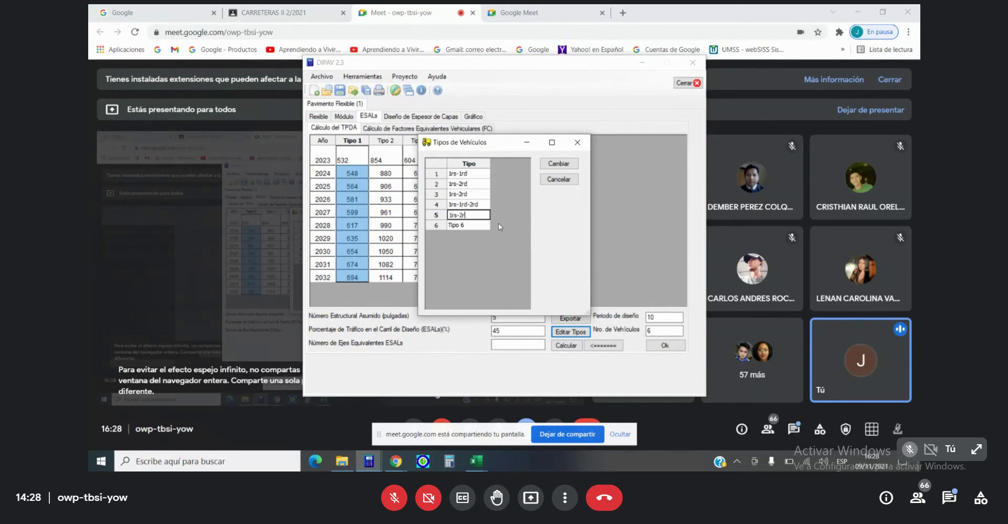
{"action": "type", "text": "d-3"}
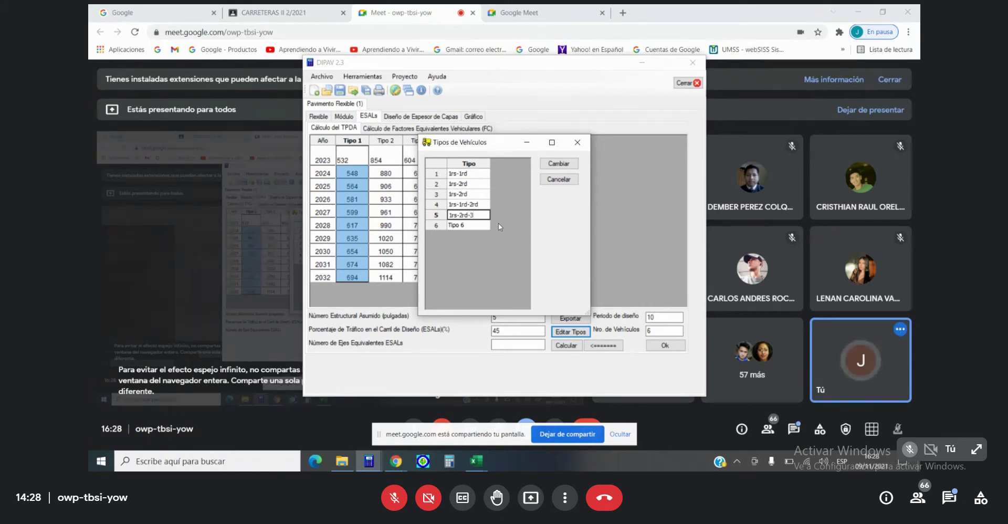
{"action": "type", "text": "rd"}
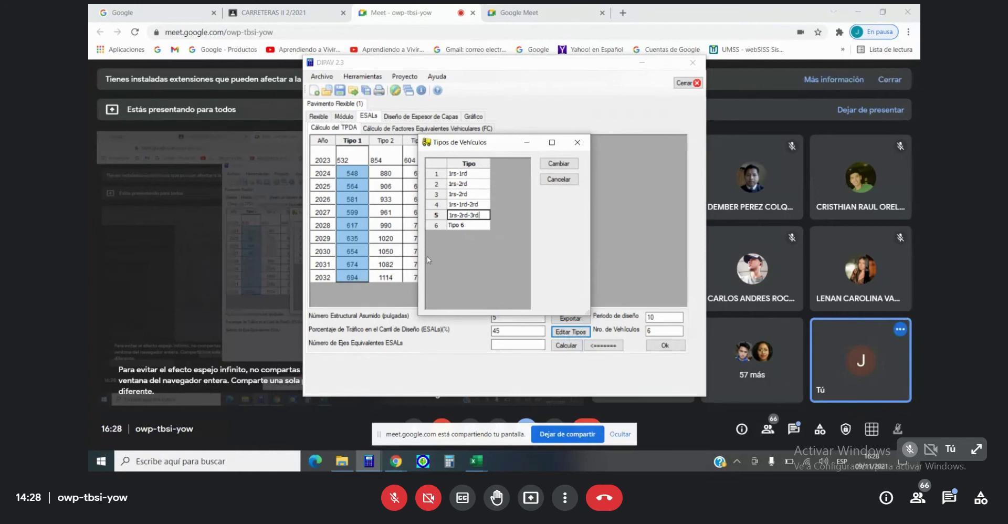
Rename Tipo 6 as 1rs-2rd-1rd-2rd and apply the new vehicle type names.
{"action": "left_click", "coordinate": [454, 226]}
{"action": "type", "text": "1rs"}
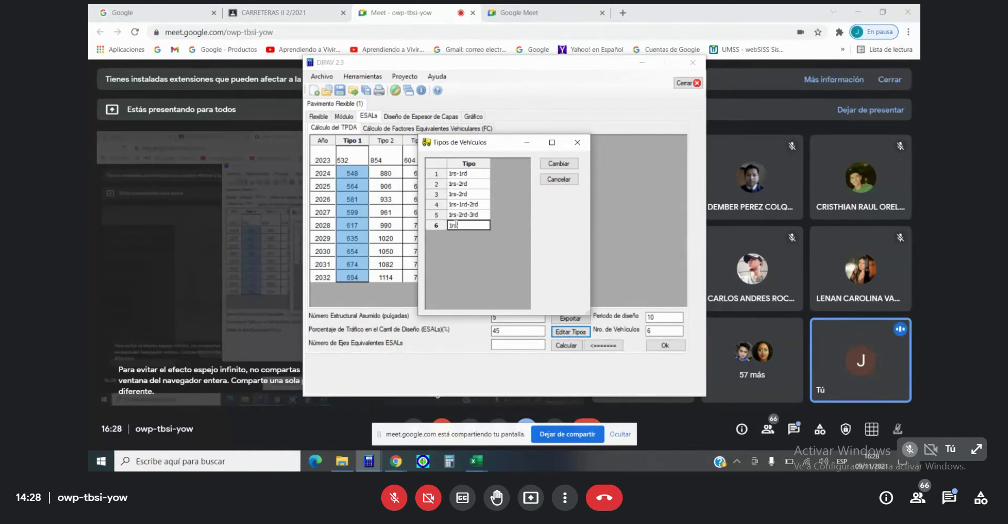
{"action": "type", "text": "-2rd-1rd-2rd"}
{"action": "left_click", "coordinate": [561, 163]}
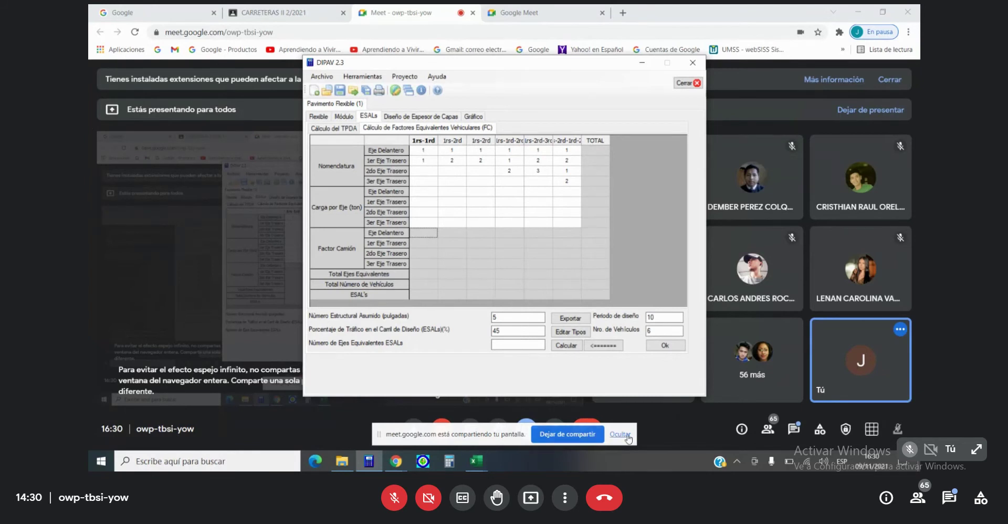
In the equivalent factors table, set the 1rs-1rd vehicle's axle loads to 6 ton front and 10 ton first rear.
{"action": "left_click", "coordinate": [579, 436]}
{"action": "mouse_move", "coordinate": [478, 461]}
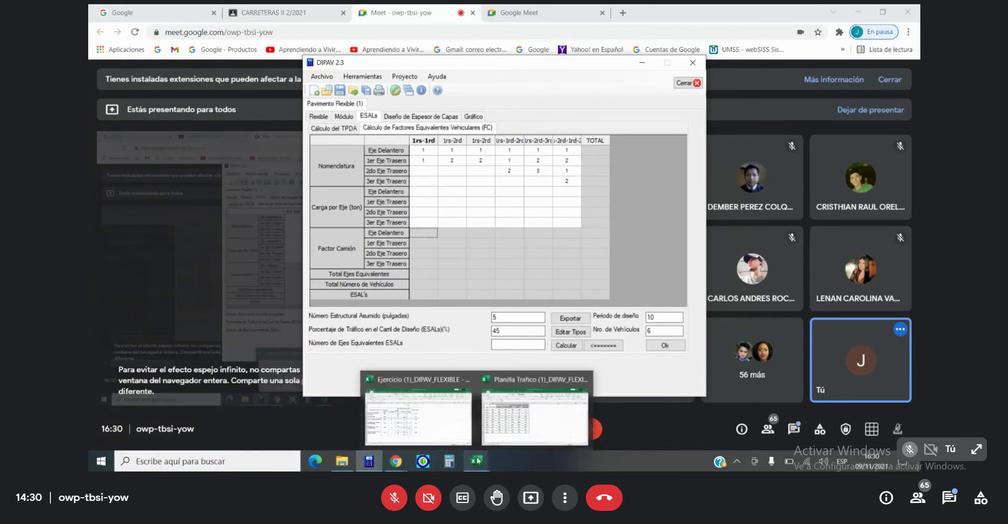
{"action": "mouse_move", "coordinate": [433, 432]}
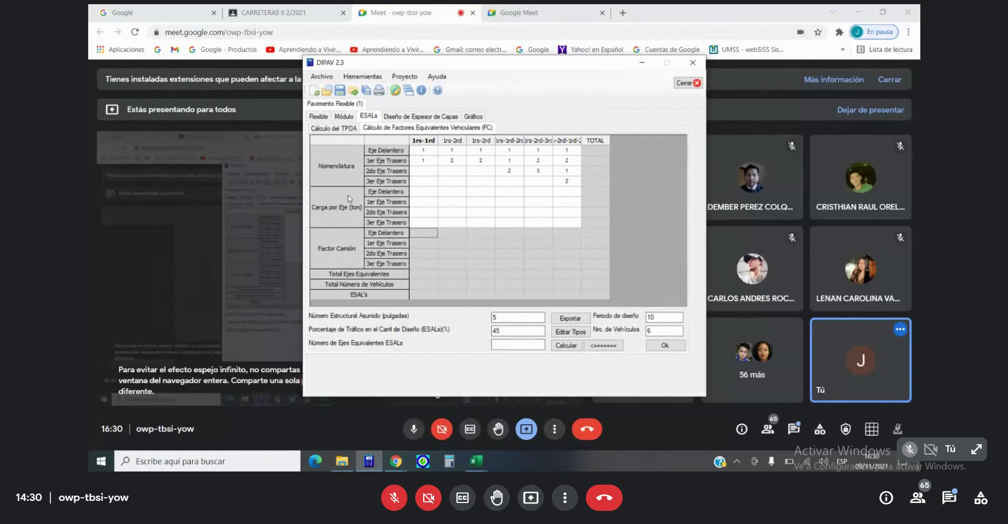
{"action": "left_click", "coordinate": [431, 192]}
{"action": "type", "text": "6"}
{"action": "key", "text": "Down"}
{"action": "type", "text": "1"}
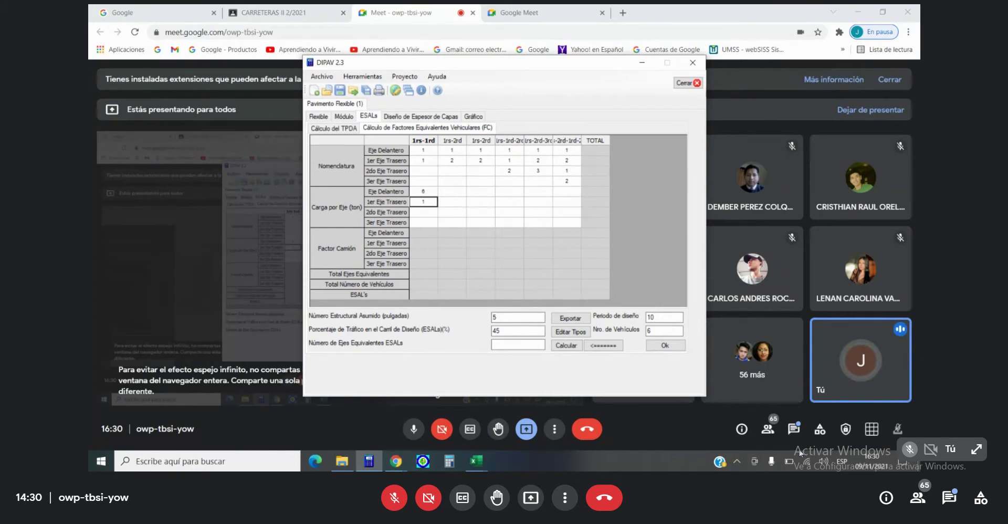
{"action": "type", "text": "0"}
Set the axle loads of the first 1rs-2rd vehicle to 6 ton front and 18 ton first rear.
{"action": "left_click", "coordinate": [464, 193]}
{"action": "key", "text": "Return"}
{"action": "type", "text": "18"}
{"action": "key", "text": "Return"}
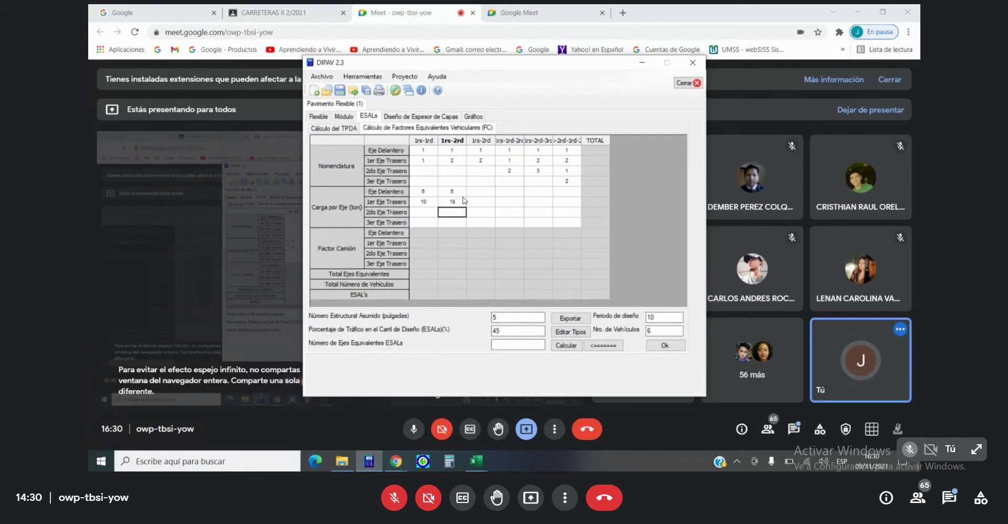
Set the second 1rs-2rd vehicle's axle loads to 7 ton front and 18 ton first rear, and consult the exercise workbook's traffic table.
{"action": "left_click", "coordinate": [480, 192]}
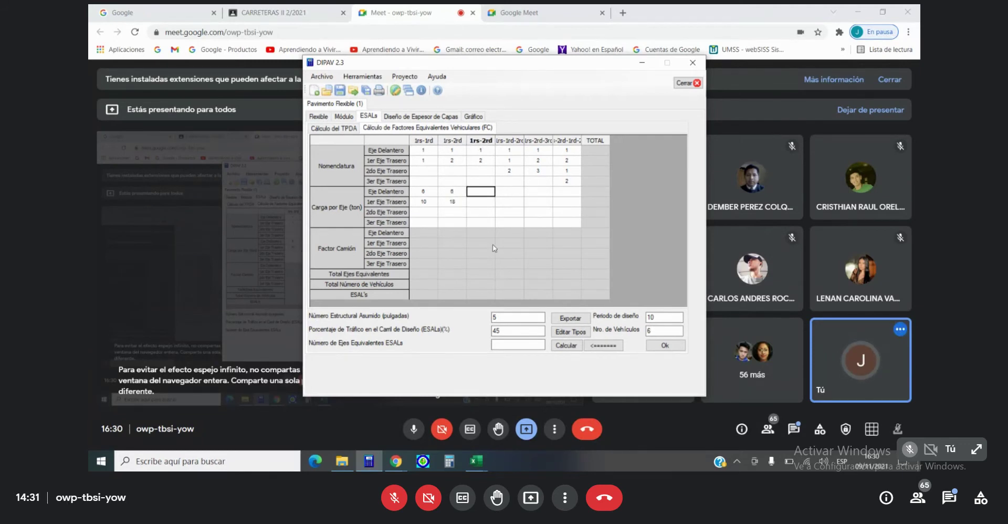
{"action": "type", "text": "7"}
{"action": "key", "text": "Return"}
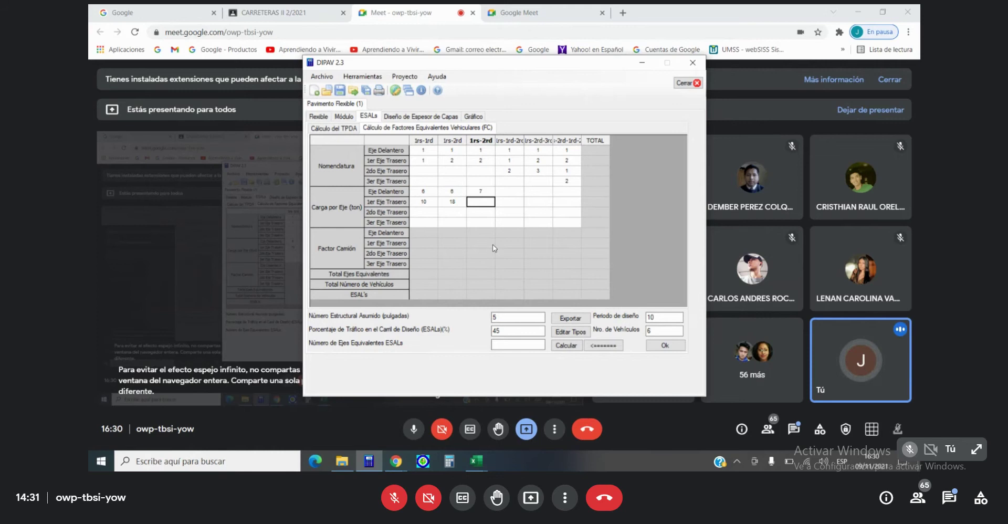
{"action": "type", "text": "18"}
{"action": "key", "text": "Return"}
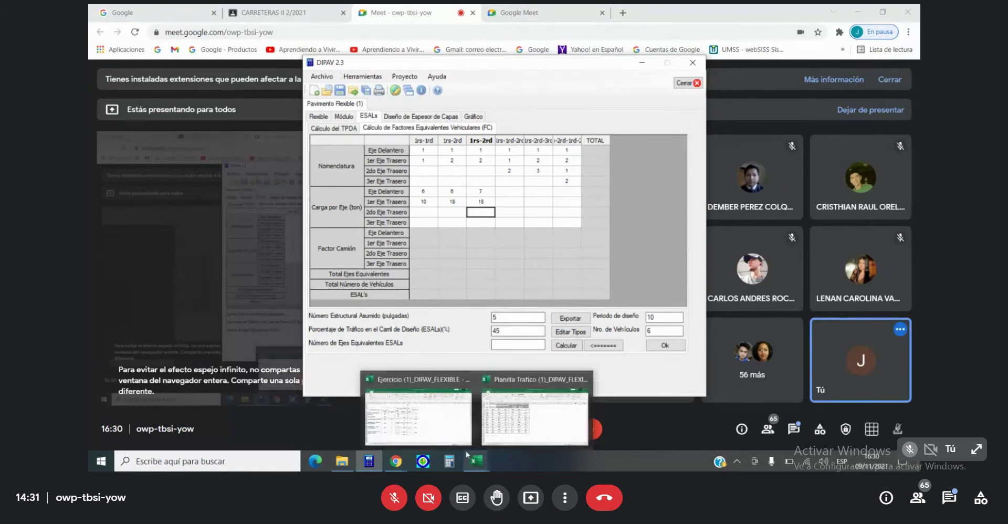
{"action": "left_click", "coordinate": [451, 440]}
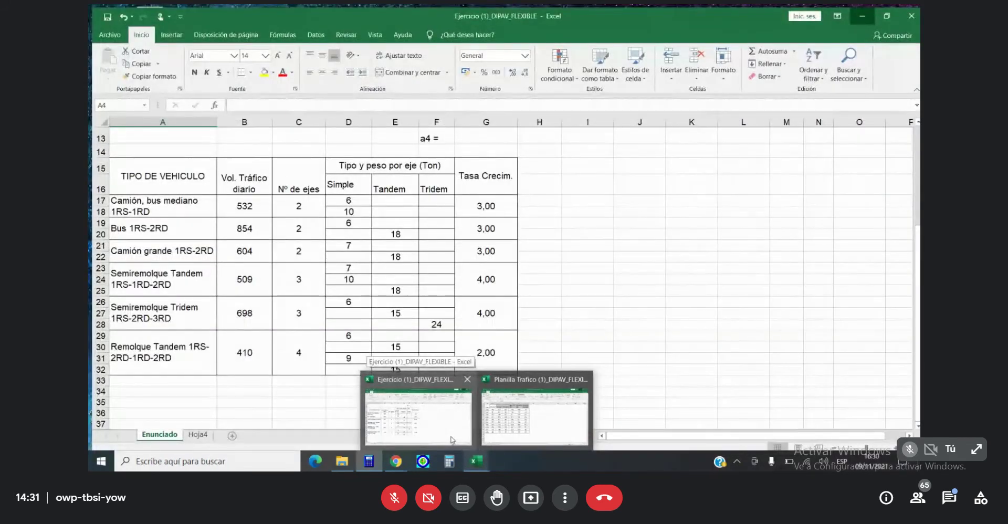
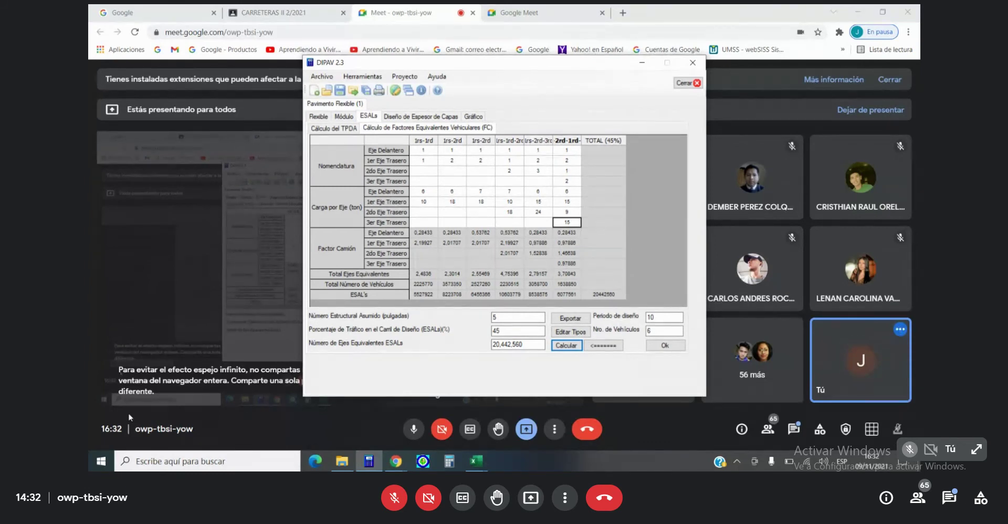
Transfer the ESALs to the flexible design data, set the number of construction stages to 1 and calculate the structural number.
{"action": "left_click", "coordinate": [657, 351]}
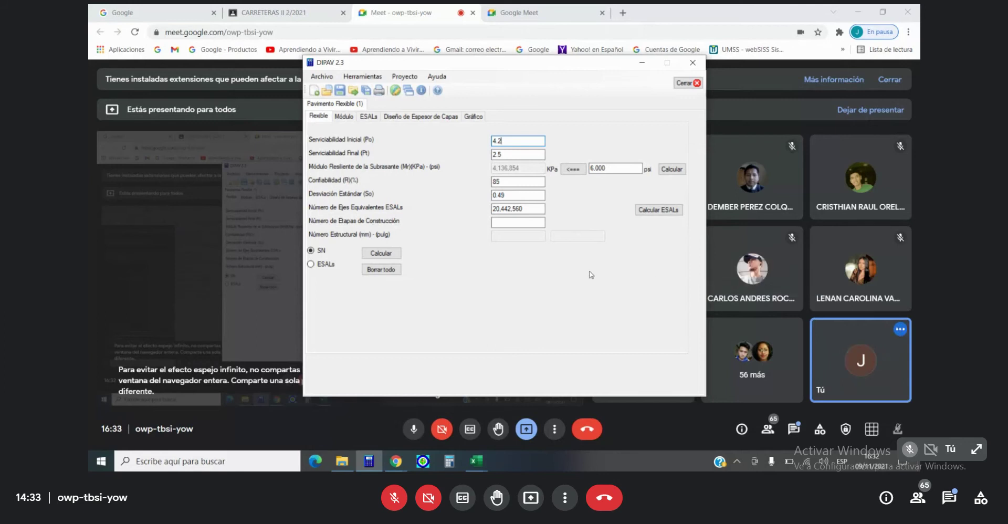
{"action": "left_click", "coordinate": [522, 222]}
{"action": "type", "text": "1"}
{"action": "left_click", "coordinate": [381, 253]}
Recalculate the ESALs with an assumed structural number of 4 inches and transfer the result to the flexible design data.
{"action": "left_click", "coordinate": [369, 116]}
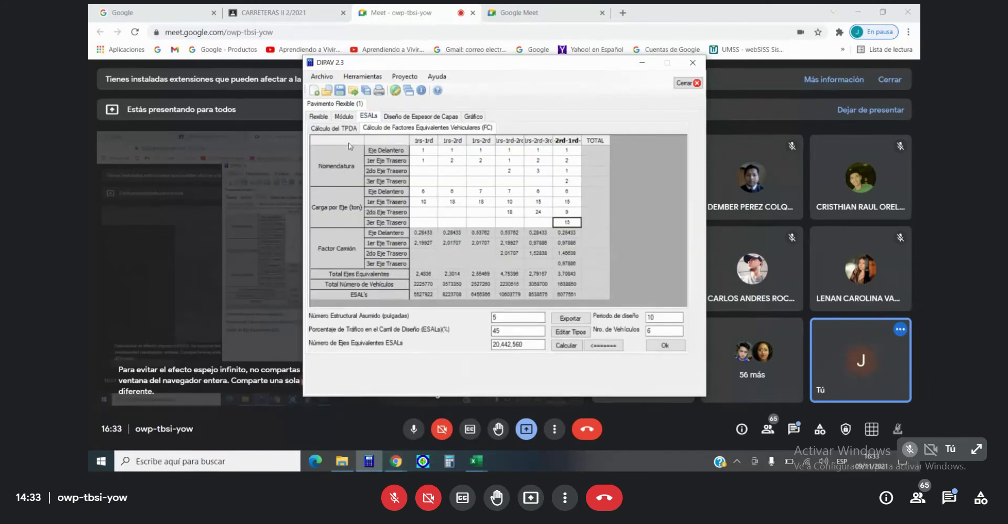
{"action": "left_click", "coordinate": [352, 129]}
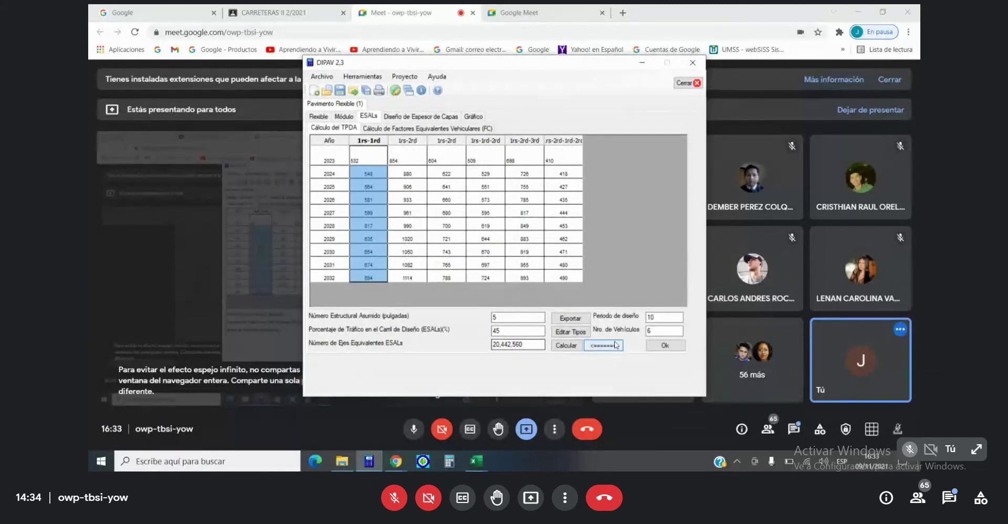
{"action": "left_click", "coordinate": [495, 317]}
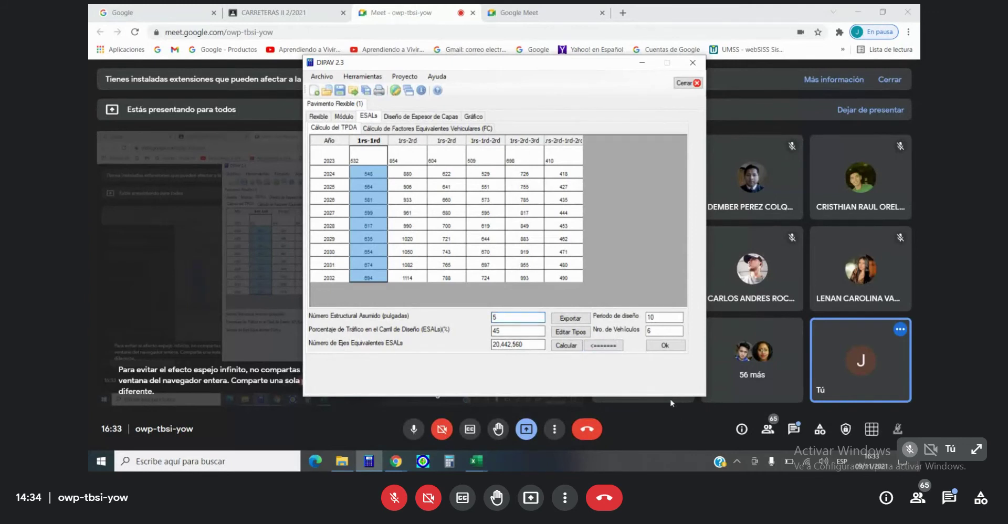
{"action": "key", "text": "BackSpace"}
{"action": "type", "text": "4"}
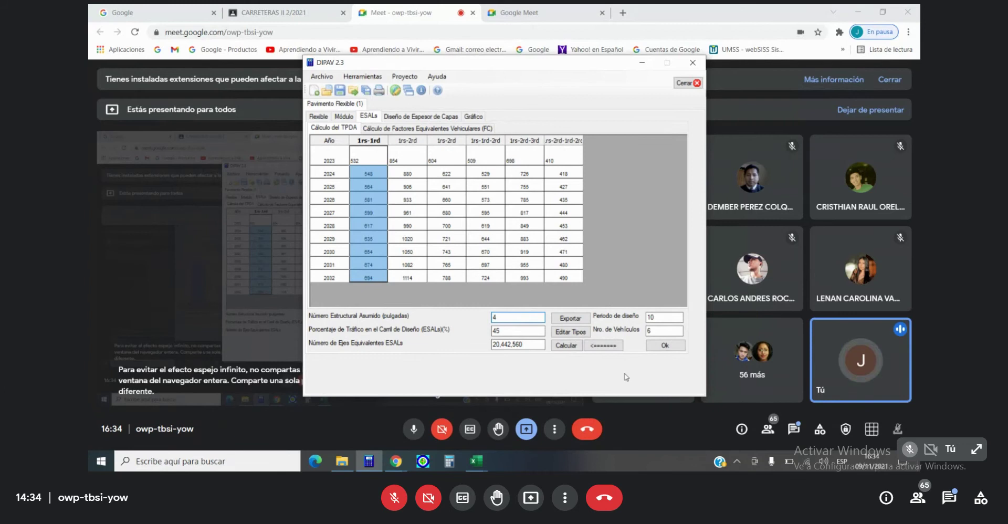
{"action": "left_click", "coordinate": [571, 349]}
{"action": "left_click", "coordinate": [612, 350]}
{"action": "left_click", "coordinate": [603, 346]}
{"action": "left_click", "coordinate": [603, 347]}
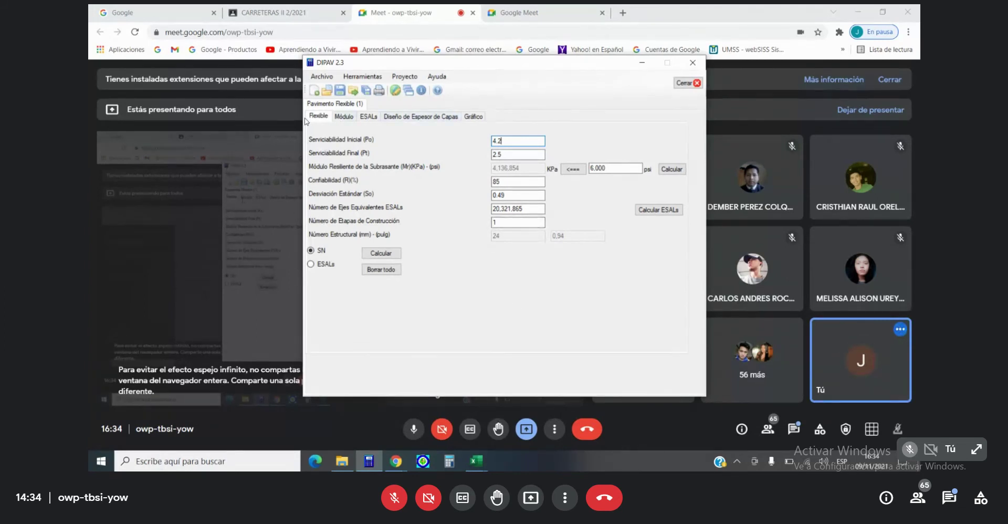
Set the assumed structural number to 5 inches, recalculate the ESALs and transfer them to the flexible design data.
{"action": "left_click", "coordinate": [368, 118]}
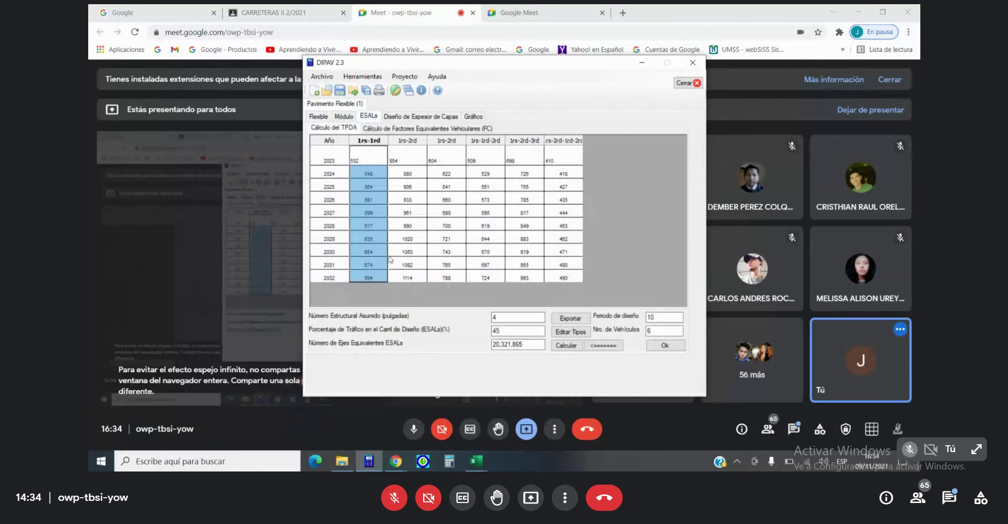
{"action": "double_click", "coordinate": [510, 318]}
{"action": "left_click", "coordinate": [581, 351]}
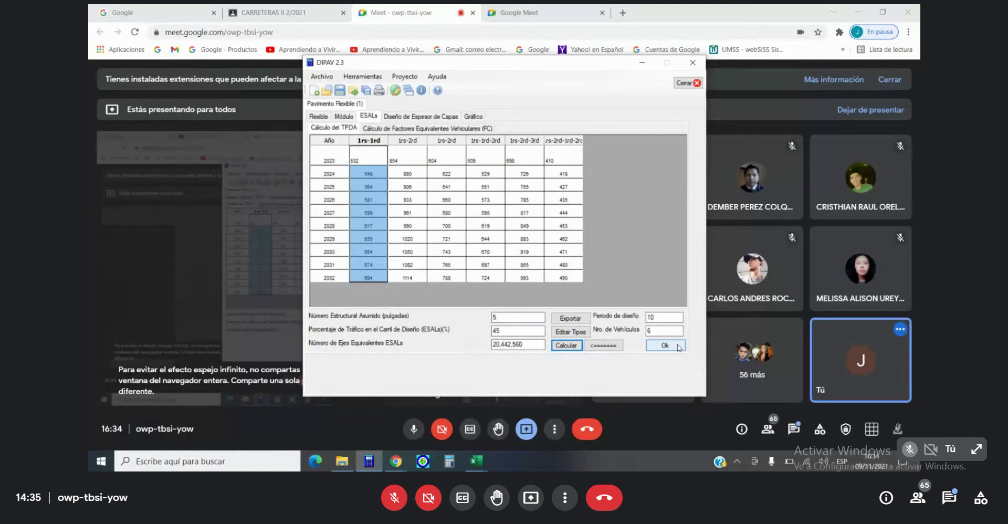
{"action": "left_click", "coordinate": [612, 346]}
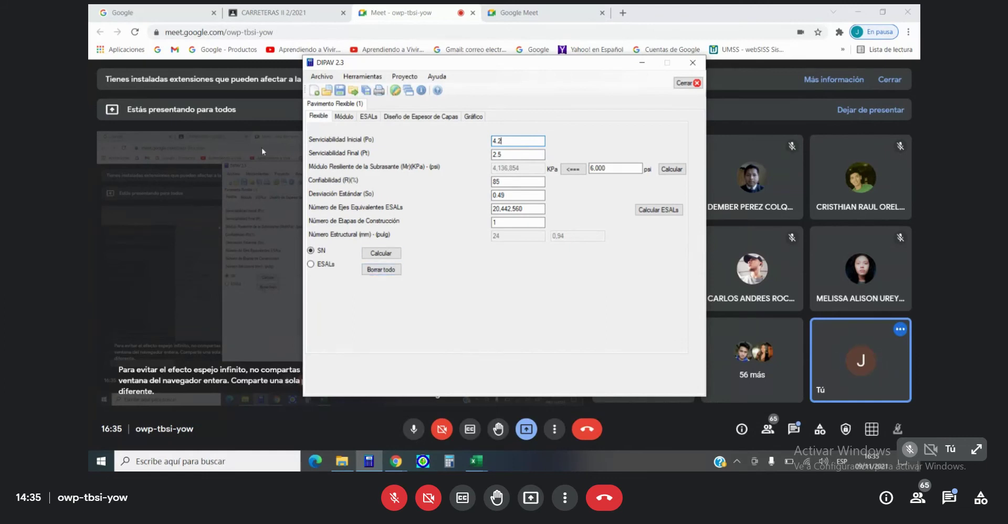
Set the assumed structural number to 6 inches, transfer the recalculated ESALs to the design data and calculate the structural number.
{"action": "left_click", "coordinate": [367, 117]}
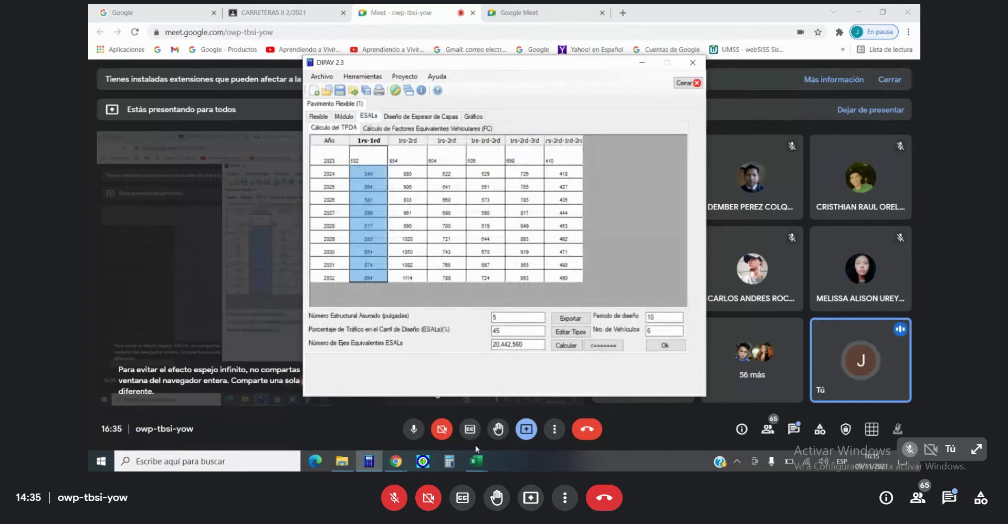
{"action": "double_click", "coordinate": [504, 317]}
{"action": "mouse_move", "coordinate": [854, 355]}
{"action": "type", "text": "6"}
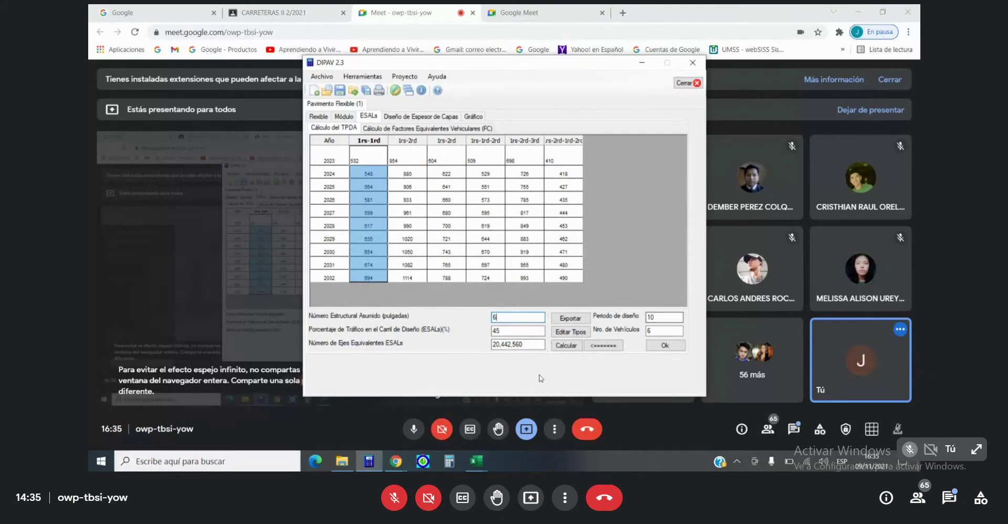
{"action": "left_click", "coordinate": [566, 346]}
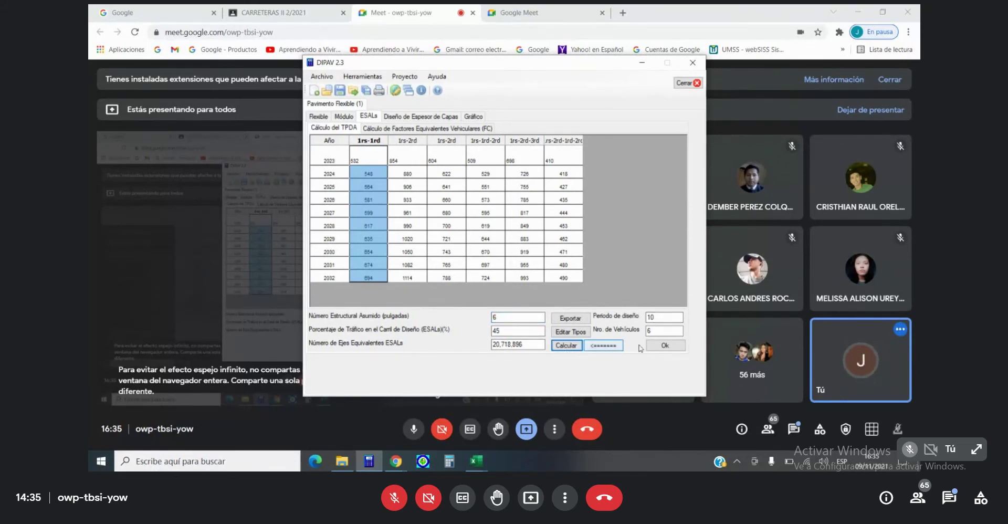
{"action": "left_click", "coordinate": [603, 345]}
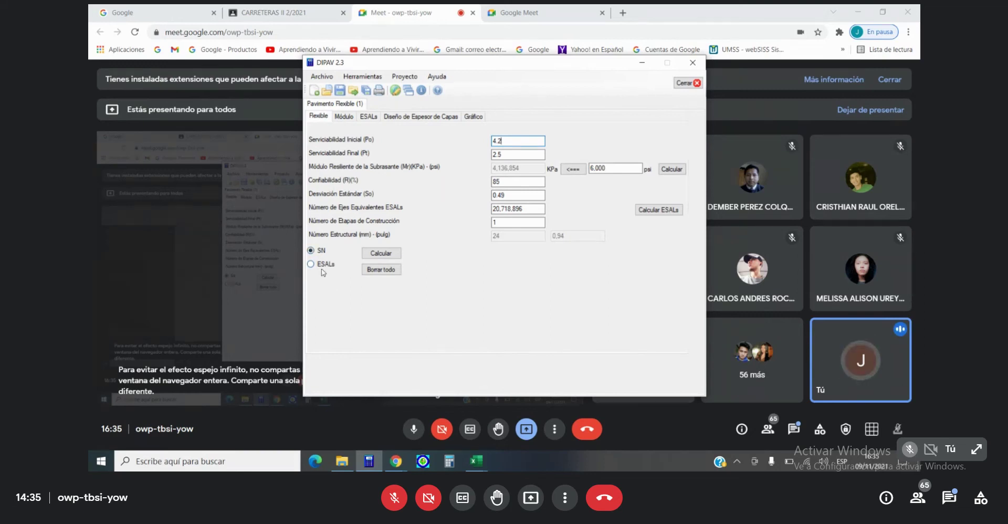
{"action": "left_click", "coordinate": [381, 253]}
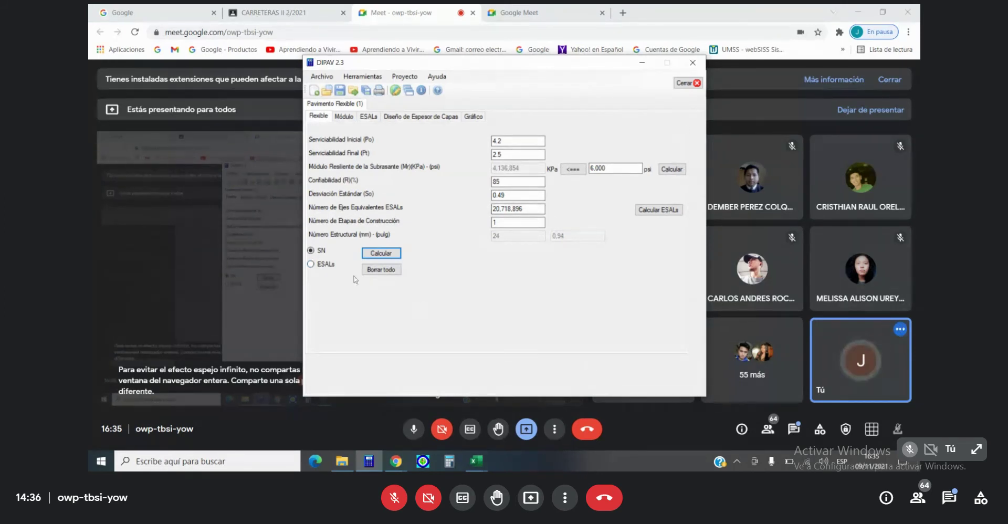
Calculate the ESALs from a structural number of 6 mm and return the calculation mode to SN.
{"action": "left_click", "coordinate": [311, 264]}
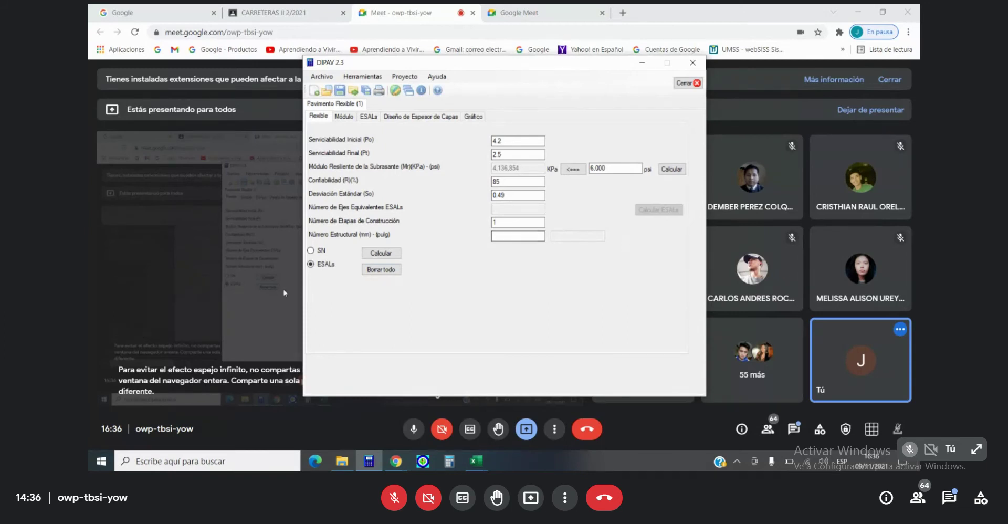
{"action": "left_click", "coordinate": [517, 236]}
{"action": "type", "text": "6"}
{"action": "left_click", "coordinate": [389, 254]}
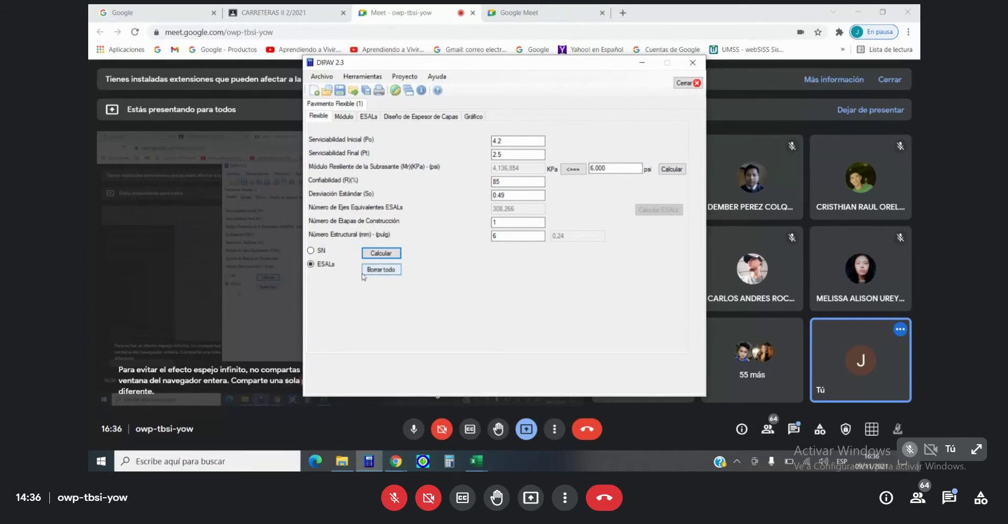
{"action": "left_click", "coordinate": [310, 250]}
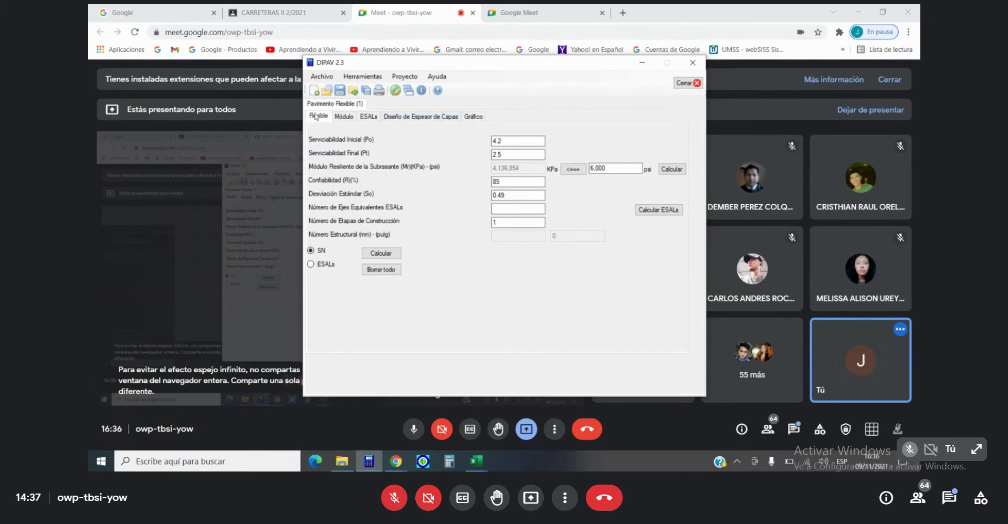
{"action": "left_click", "coordinate": [411, 118]}
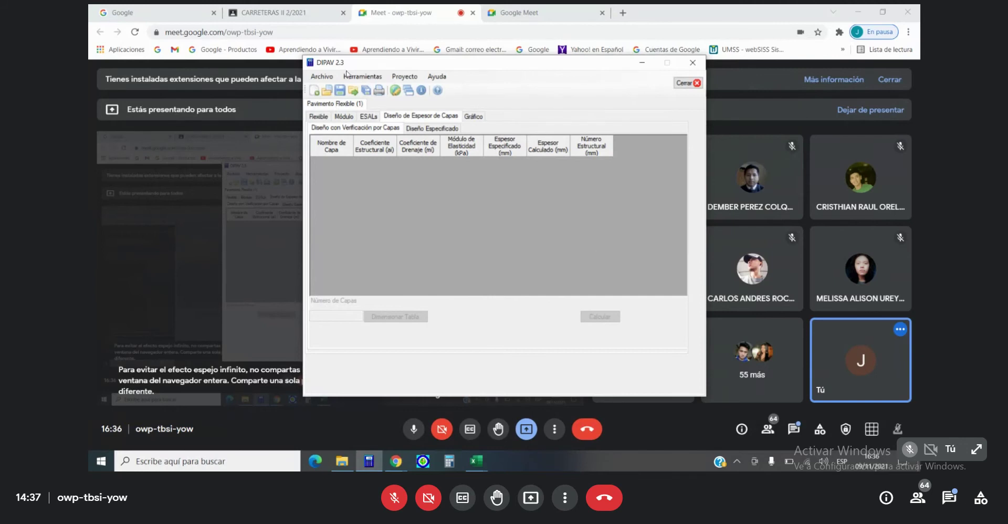
{"action": "left_click", "coordinate": [323, 77]}
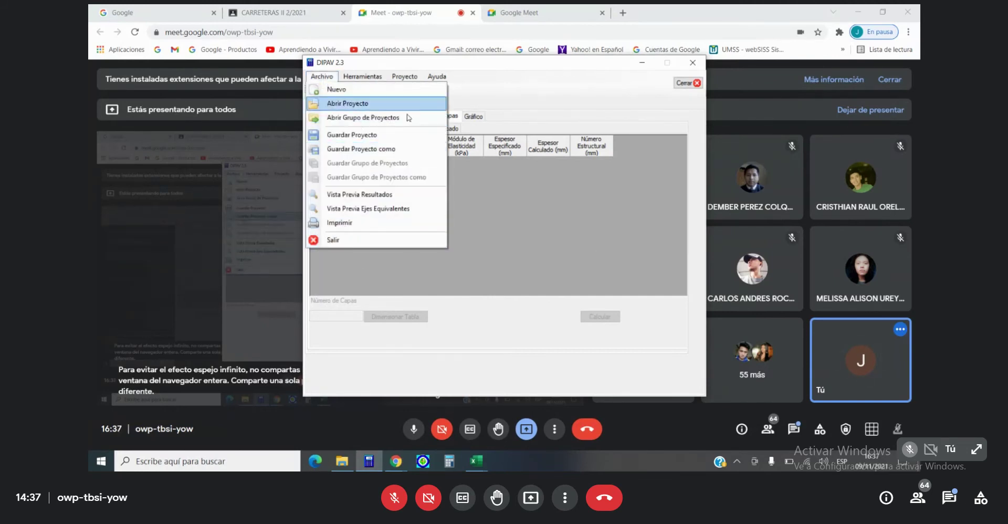
{"action": "left_click", "coordinate": [528, 253]}
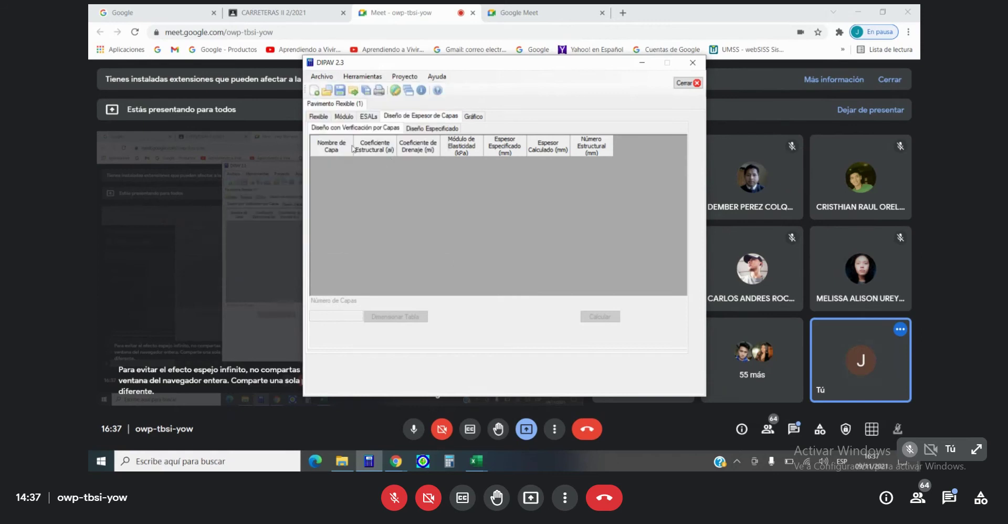
Transfer the calculated ESALs into the flexible design data again and recalculate the structural number.
{"action": "left_click", "coordinate": [324, 116]}
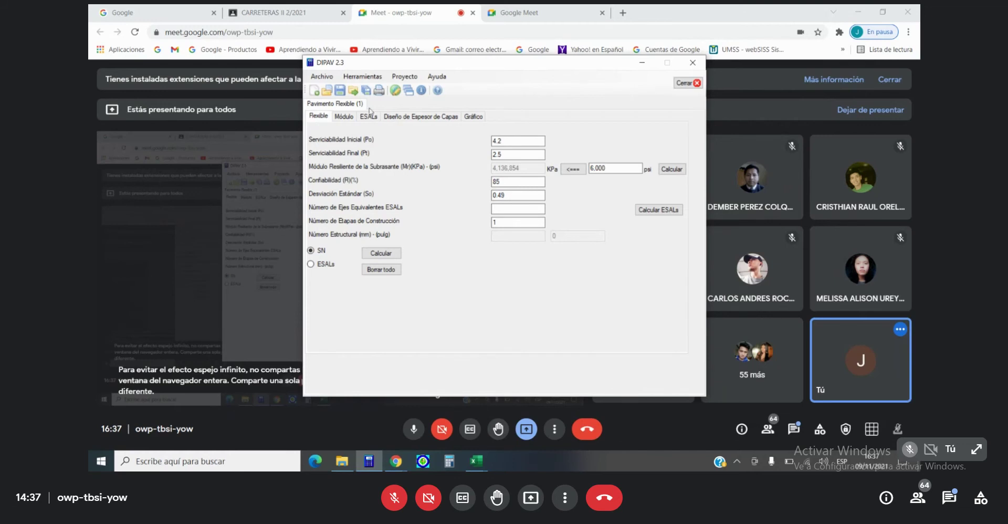
{"action": "left_click", "coordinate": [369, 116]}
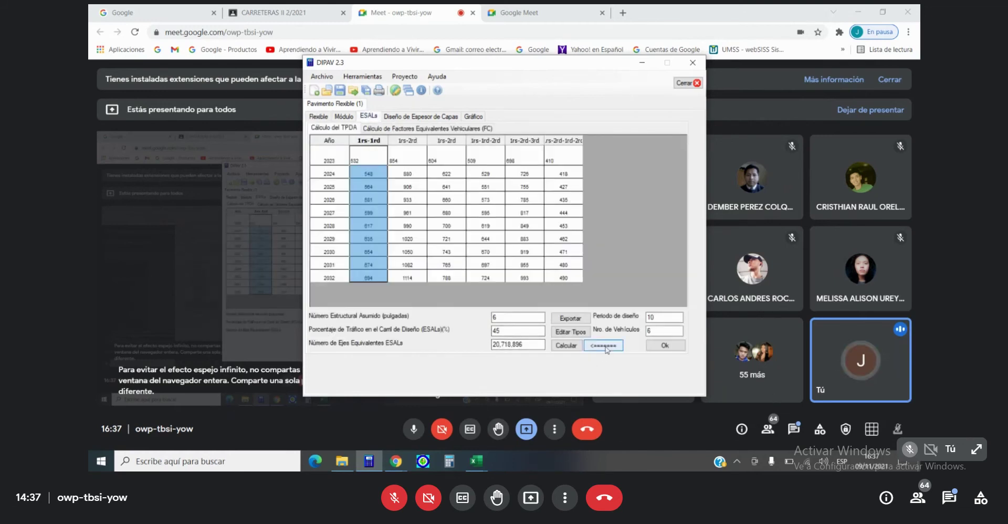
{"action": "left_click", "coordinate": [605, 346]}
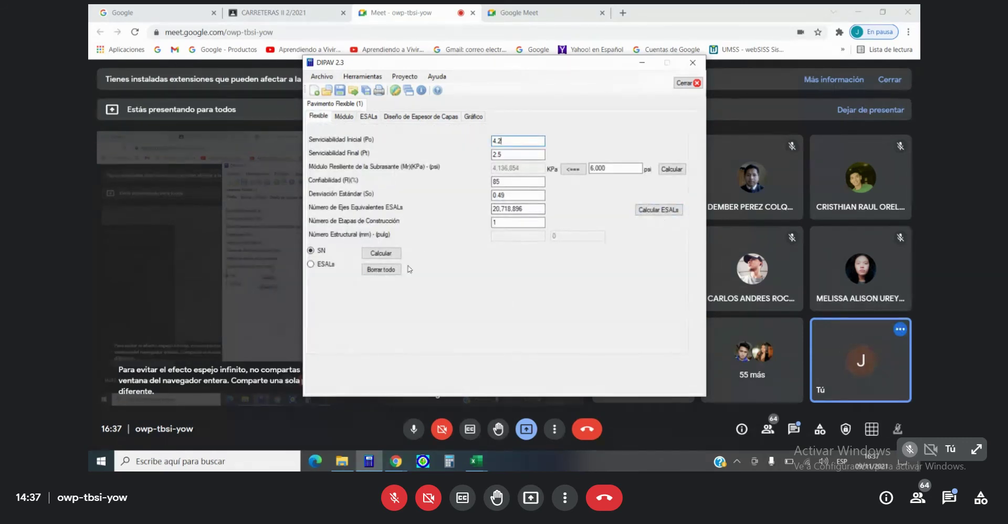
{"action": "left_click", "coordinate": [382, 254]}
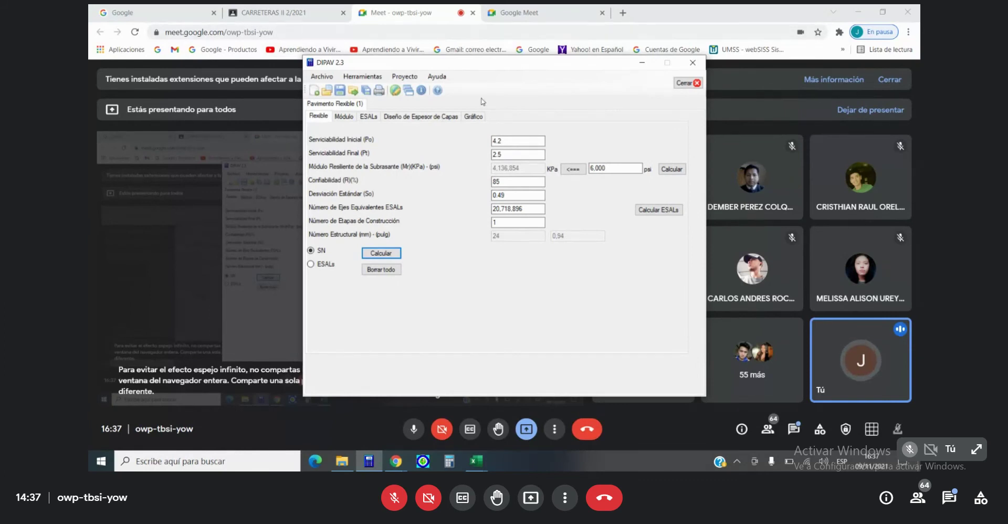
Dimension the layer thickness table with per-layer verification for 4 layers.
{"action": "left_click", "coordinate": [420, 117]}
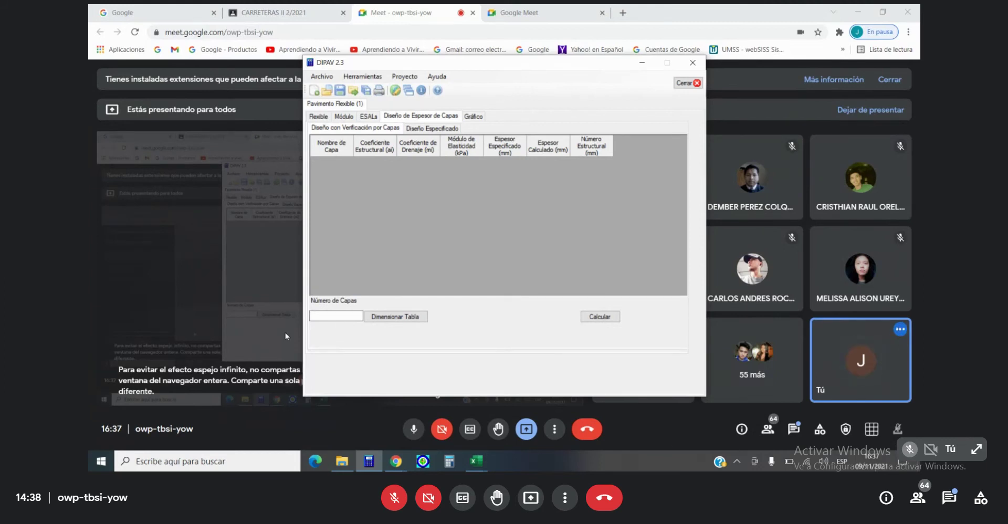
{"action": "left_click", "coordinate": [338, 318]}
{"action": "type", "text": "4"}
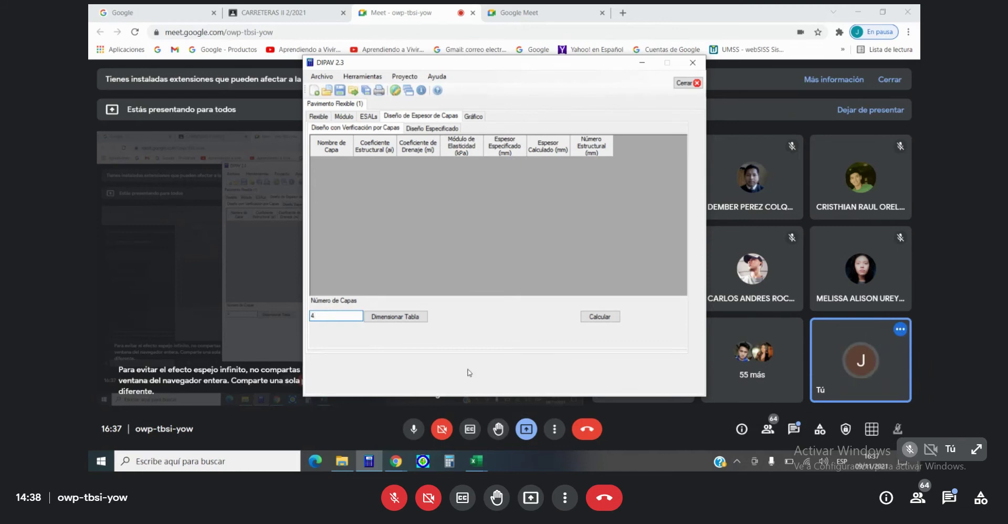
{"action": "left_click", "coordinate": [395, 316]}
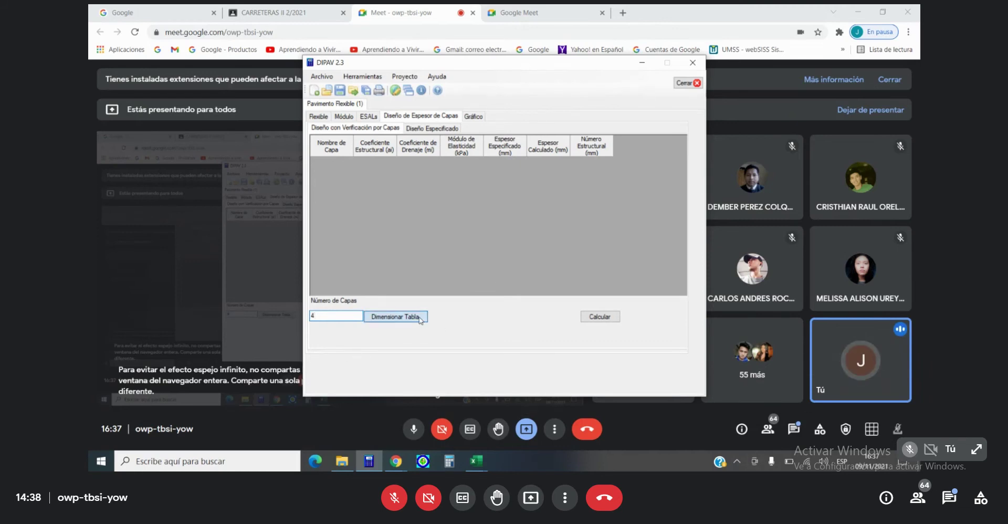
Name the four layers in the thickness table Carpeta MAC, Base Estab., Subbase and Capa refuerzo.
{"action": "left_click", "coordinate": [330, 163]}
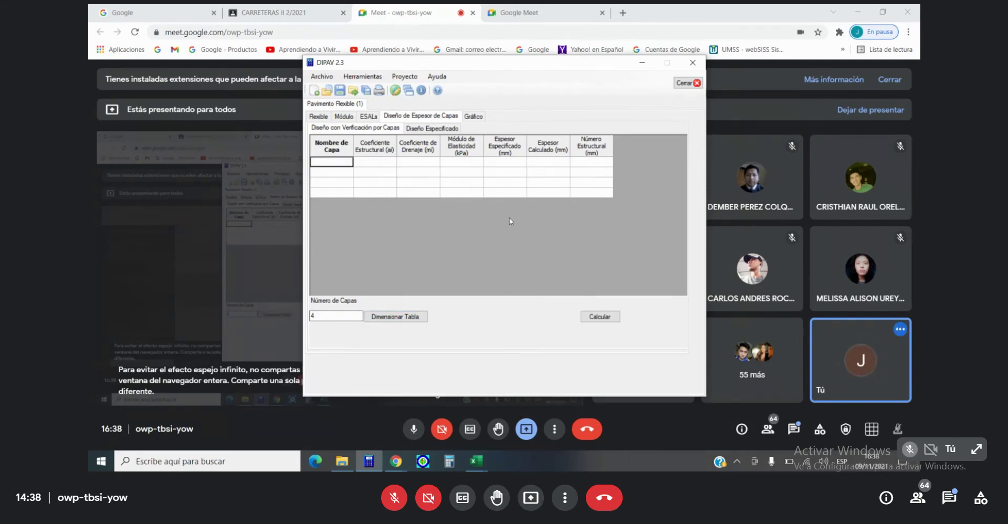
{"action": "type", "text": "Carpeta MAC"}
{"action": "key", "text": "Return"}
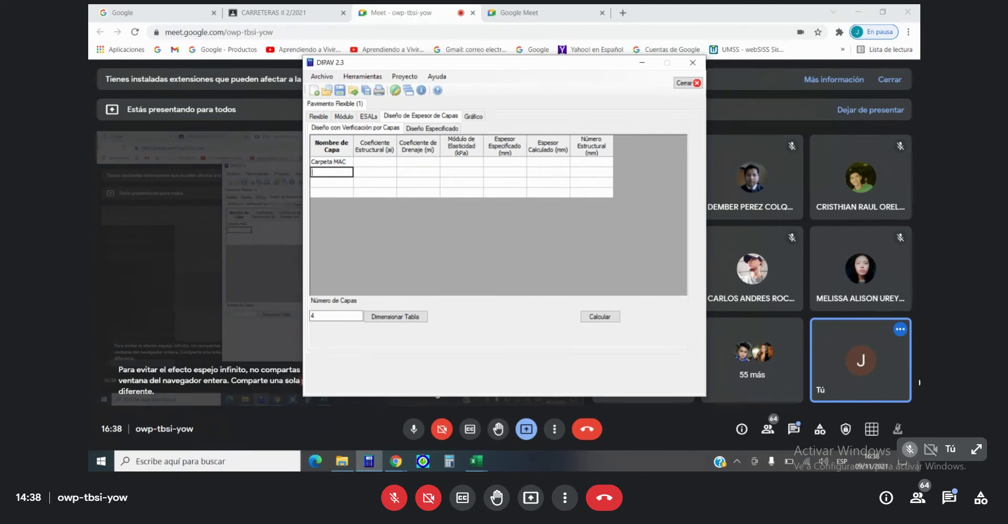
{"action": "type", "text": "Base"}
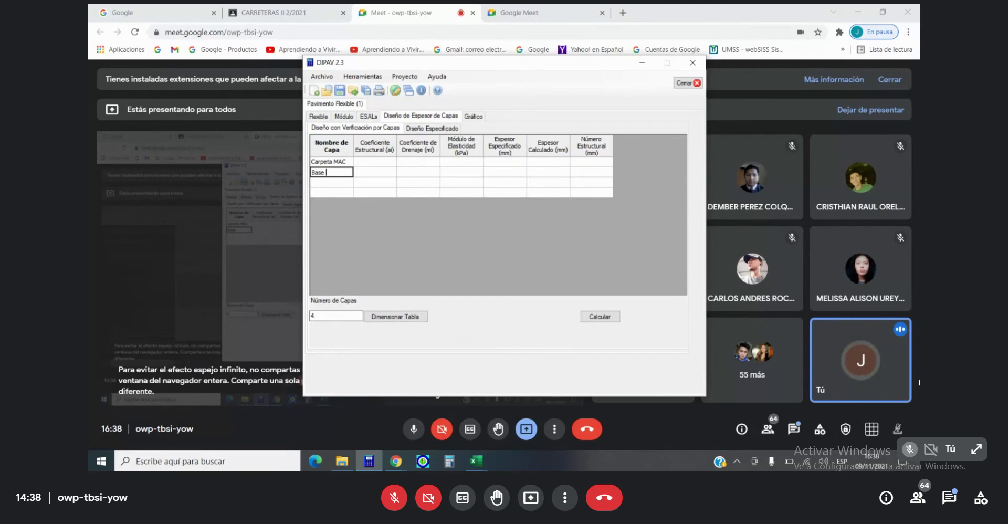
{"action": "type", "text": " Estab."}
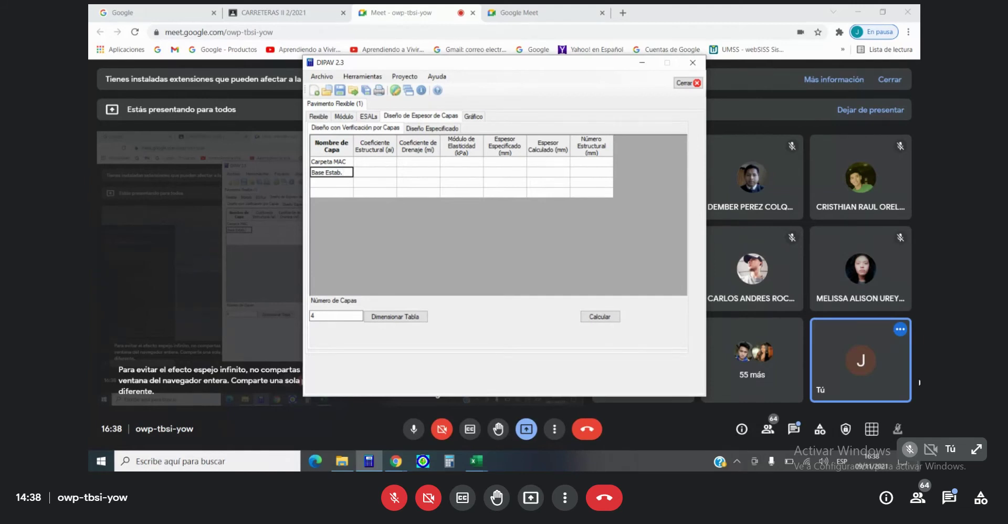
{"action": "left_click", "coordinate": [331, 182]}
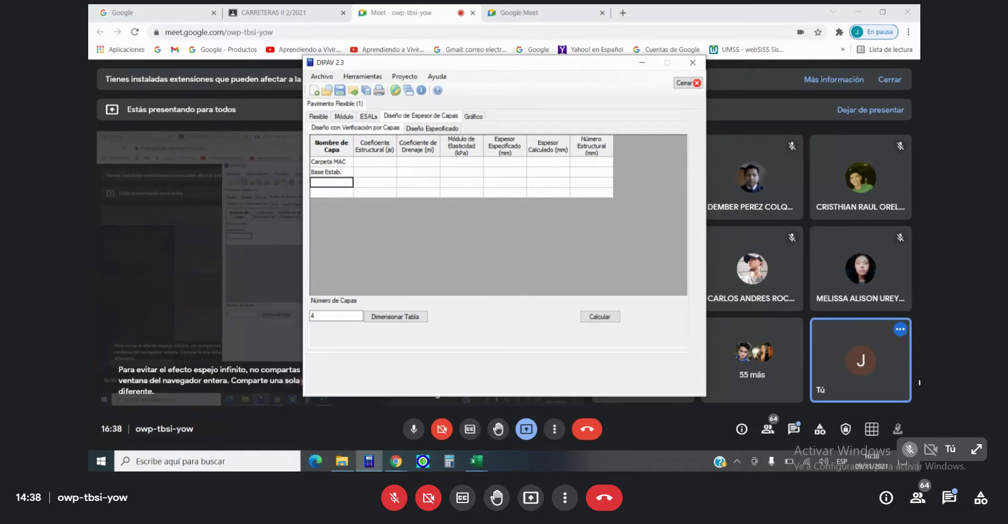
{"action": "type", "text": "Subbas"}
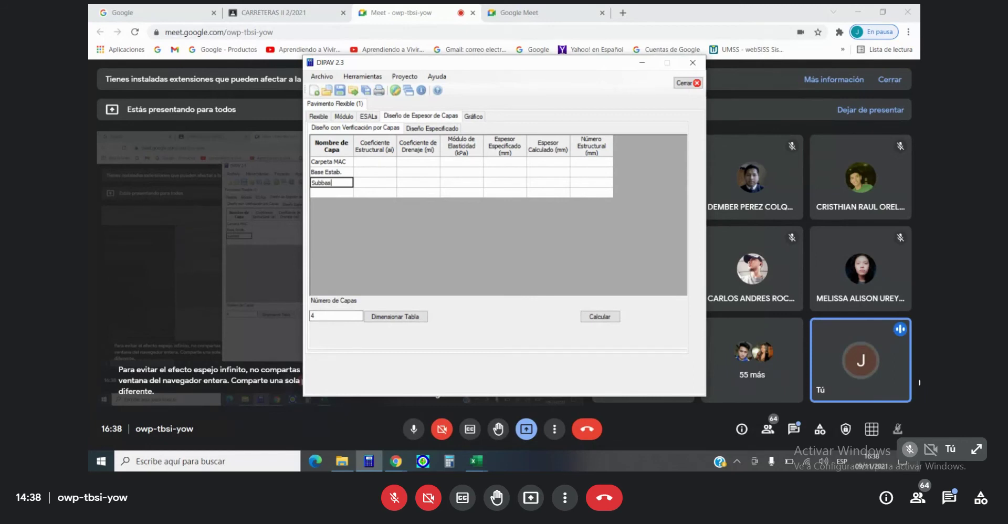
{"action": "type", "text": "a"}
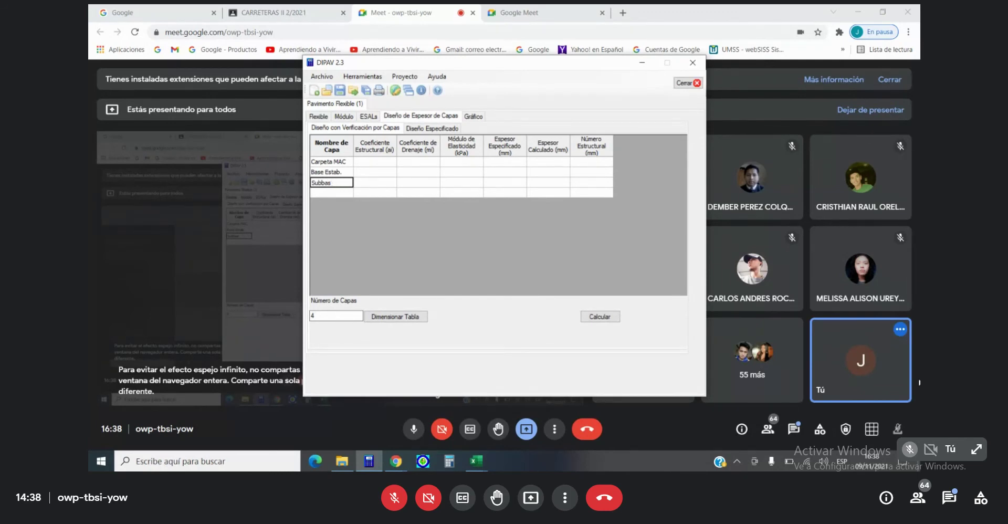
{"action": "left_click", "coordinate": [331, 192]}
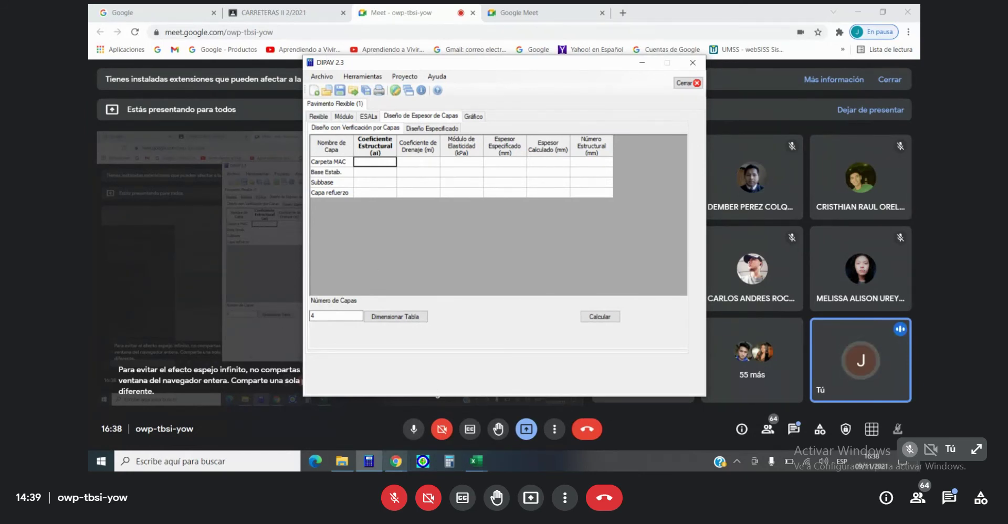
Switch to the Ejercicio (1)_DIPAV_FLEXIBLE workbook in Excel and enter the structural coefficients a1 0,4, a2 0,28, a3 0,17 and a4 0,08.
{"action": "mouse_move", "coordinate": [477, 464]}
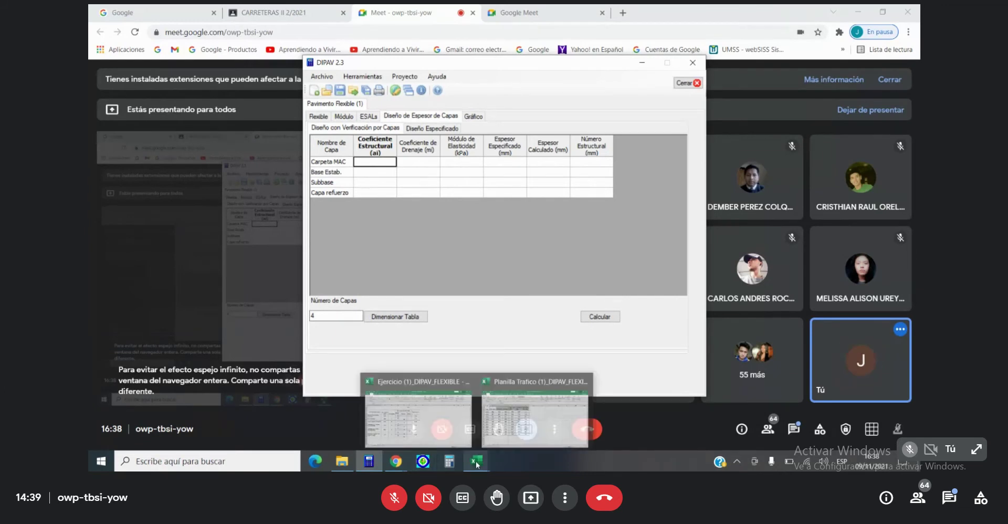
{"action": "left_click", "coordinate": [439, 420]}
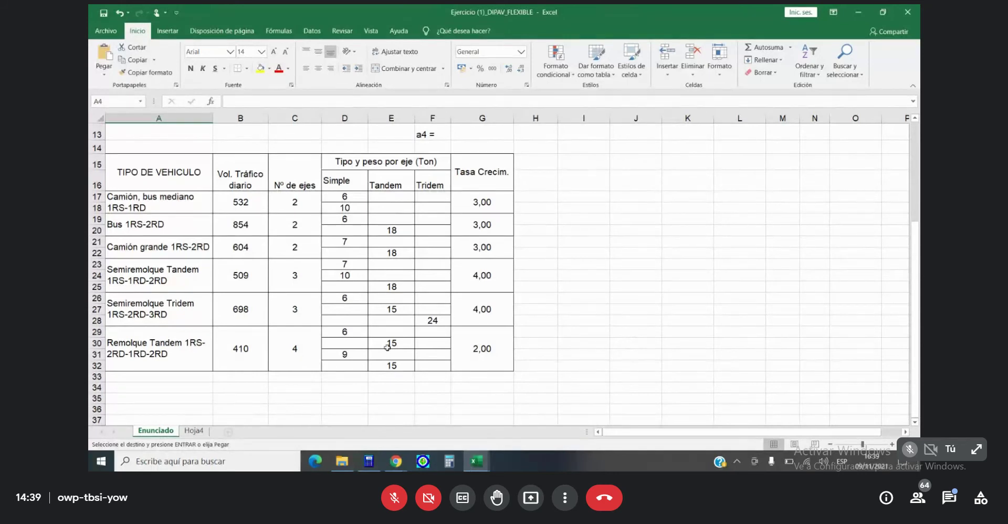
{"action": "scroll", "coordinate": [406, 255], "scroll_direction": "up", "scroll_amount": 4}
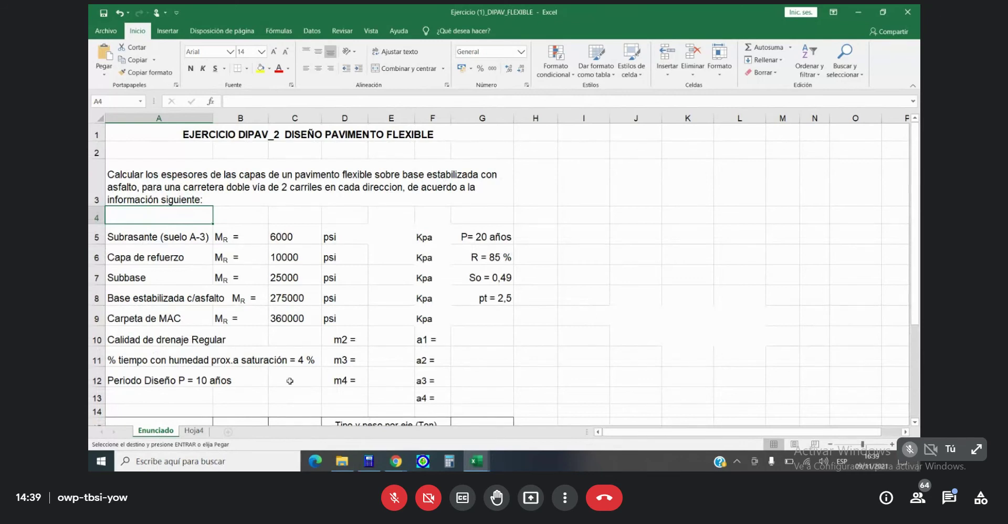
{"action": "left_click", "coordinate": [388, 236]}
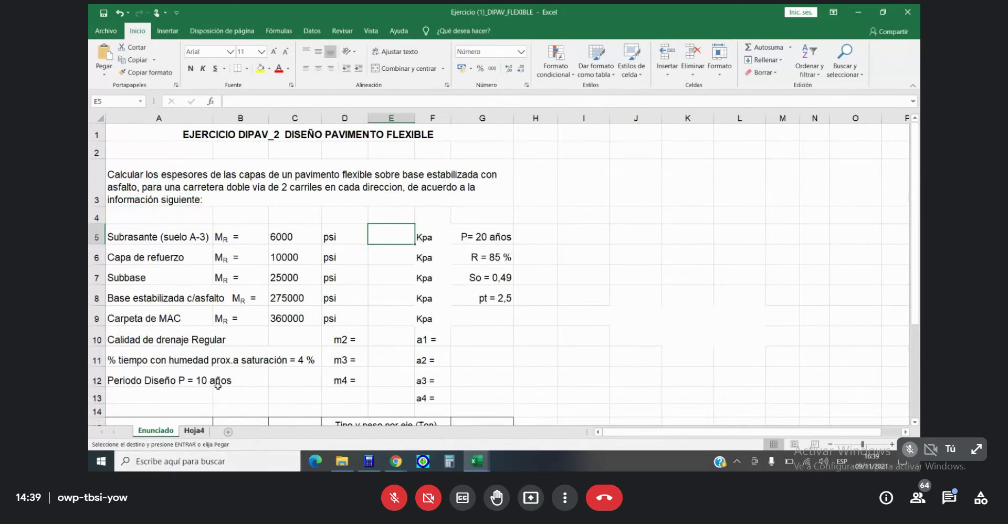
{"action": "scroll", "coordinate": [156, 395], "scroll_direction": "down", "scroll_amount": 1}
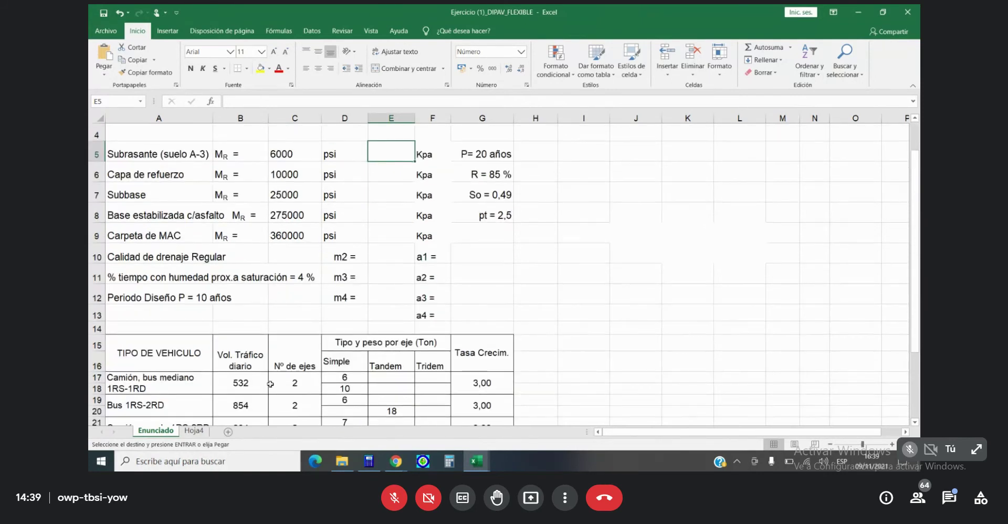
{"action": "scroll", "coordinate": [128, 348], "scroll_direction": "up", "scroll_amount": 1}
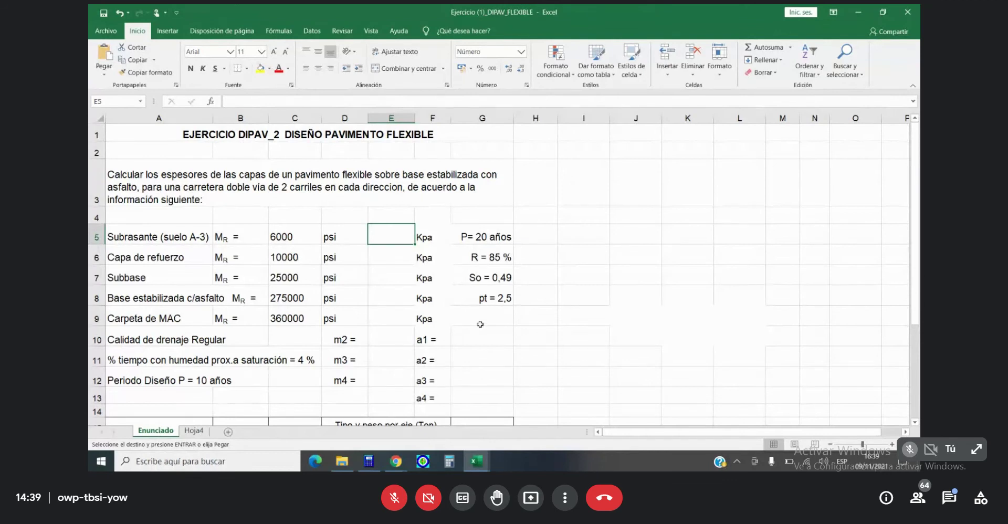
{"action": "left_click", "coordinate": [478, 340]}
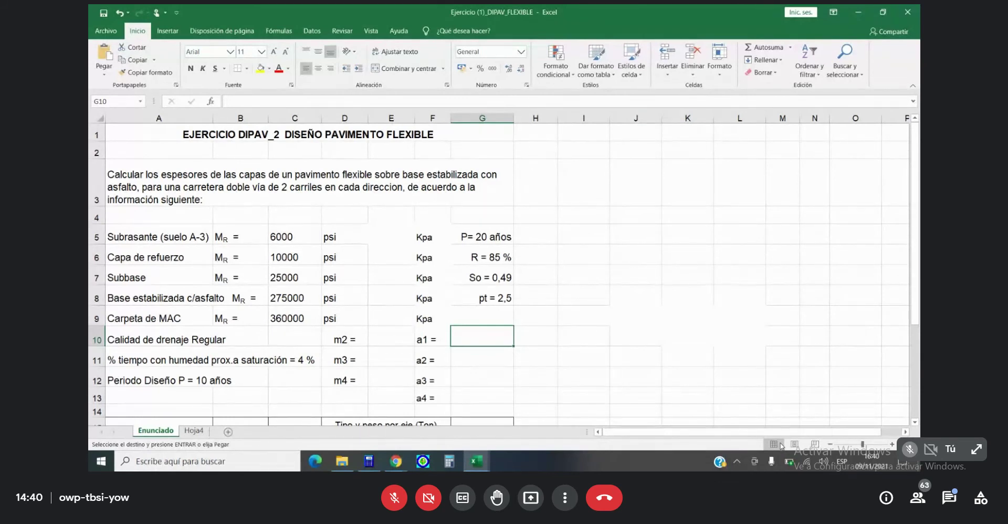
{"action": "type", "text": "0,4"}
{"action": "key", "text": "Return"}
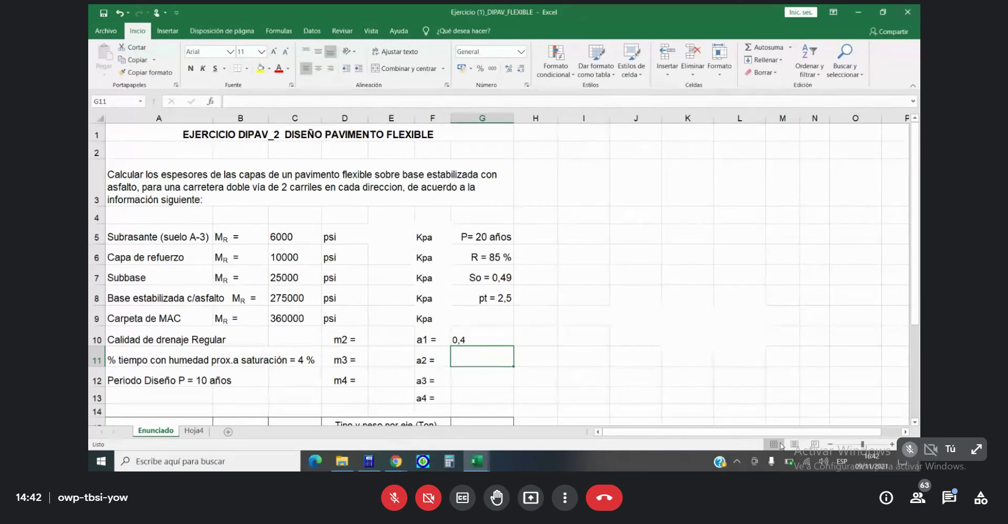
{"action": "type", "text": "0,28"}
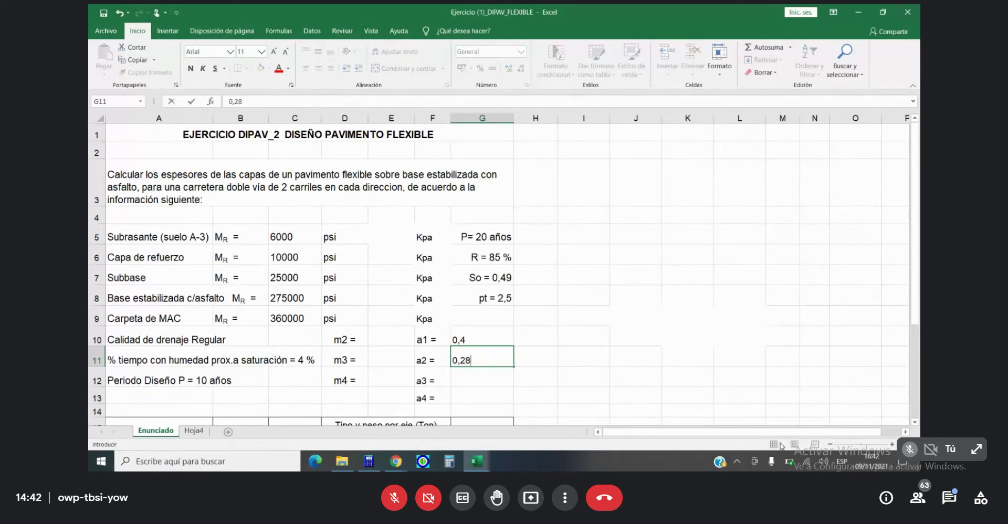
{"action": "key", "text": "Return"}
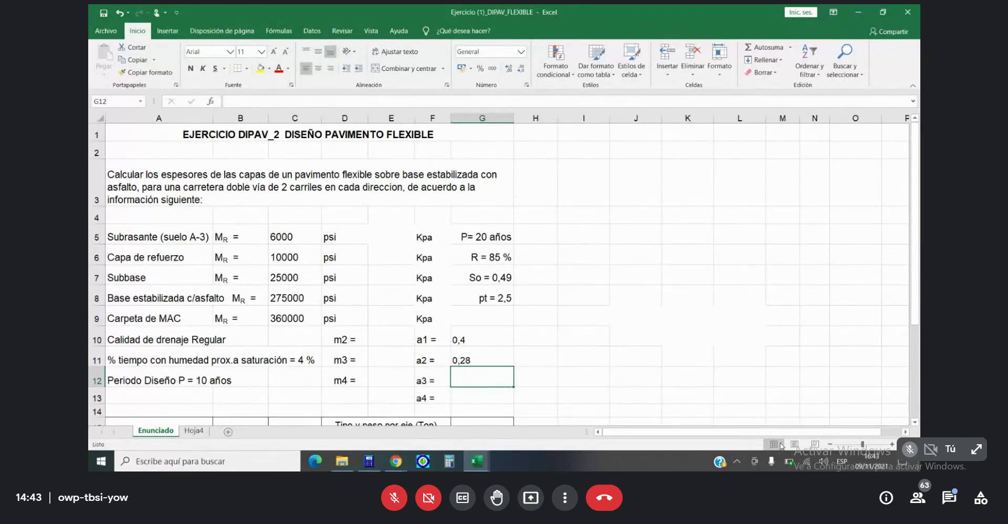
{"action": "type", "text": "0,17"}
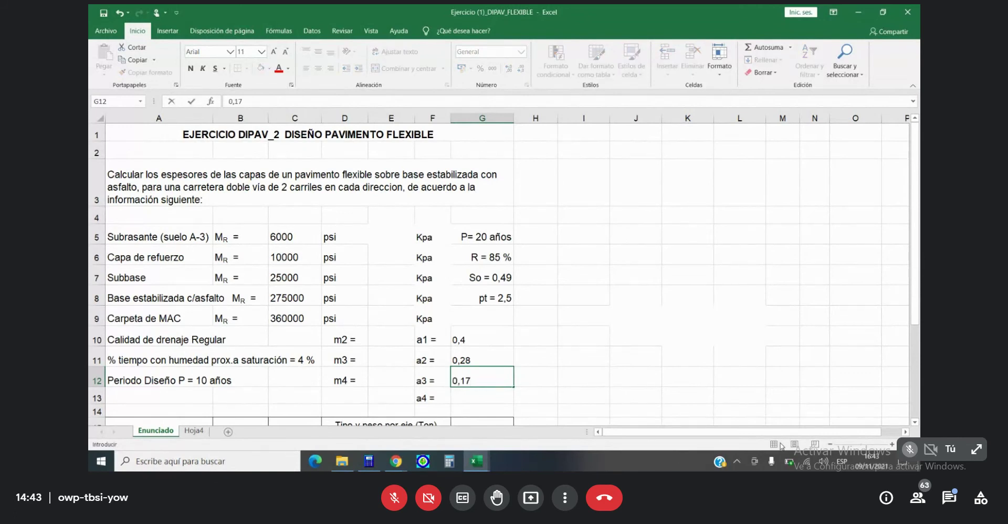
{"action": "key", "text": "Return"}
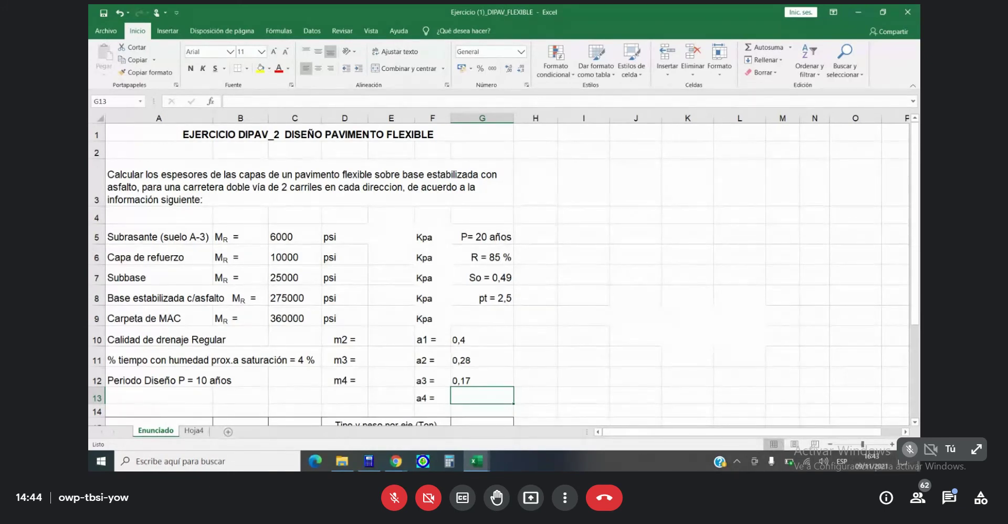
{"action": "type", "text": "0,08"}
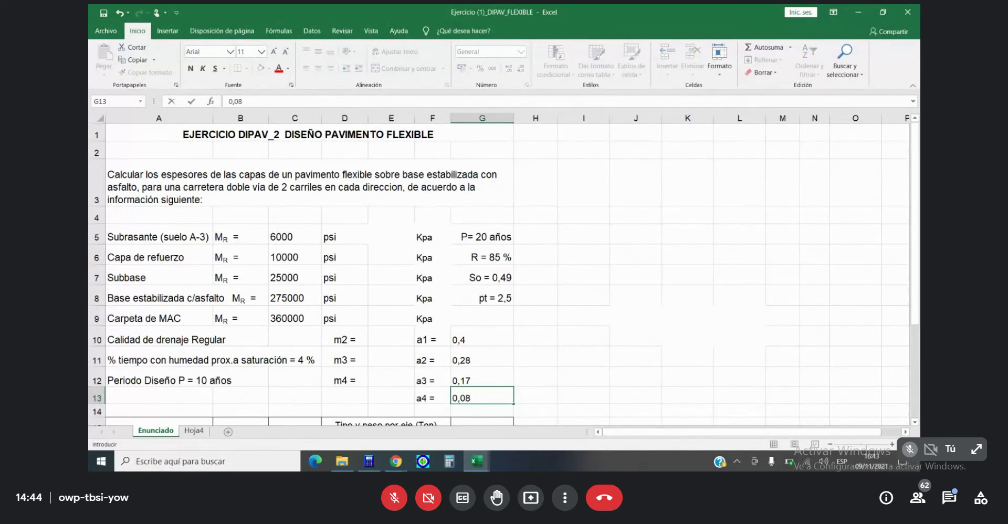
{"action": "key", "text": "Return"}
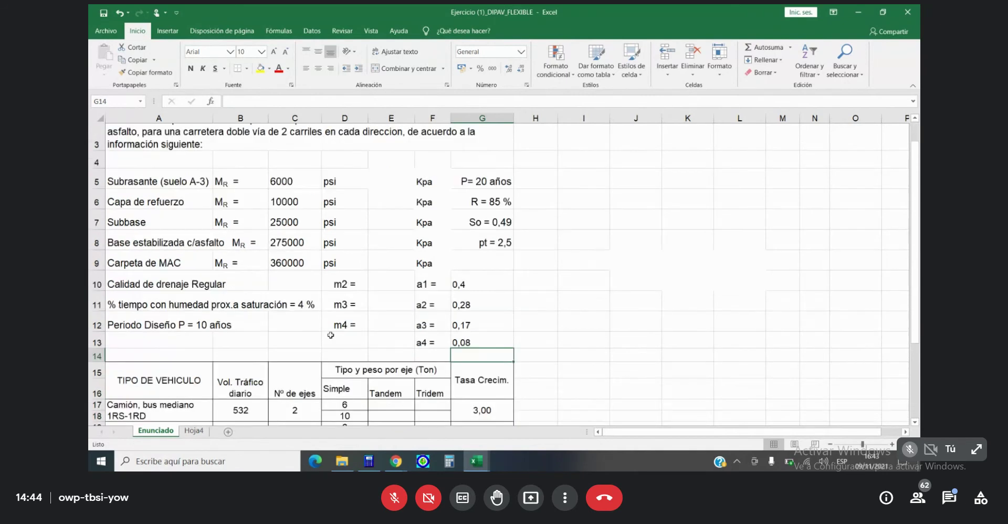
Enter the drainage coefficients m2 1,15, m3 1,05 and m4 1,05 in the exercise sheet.
{"action": "scroll", "coordinate": [380, 311], "scroll_direction": "down", "scroll_amount": 1}
{"action": "left_click", "coordinate": [387, 255]}
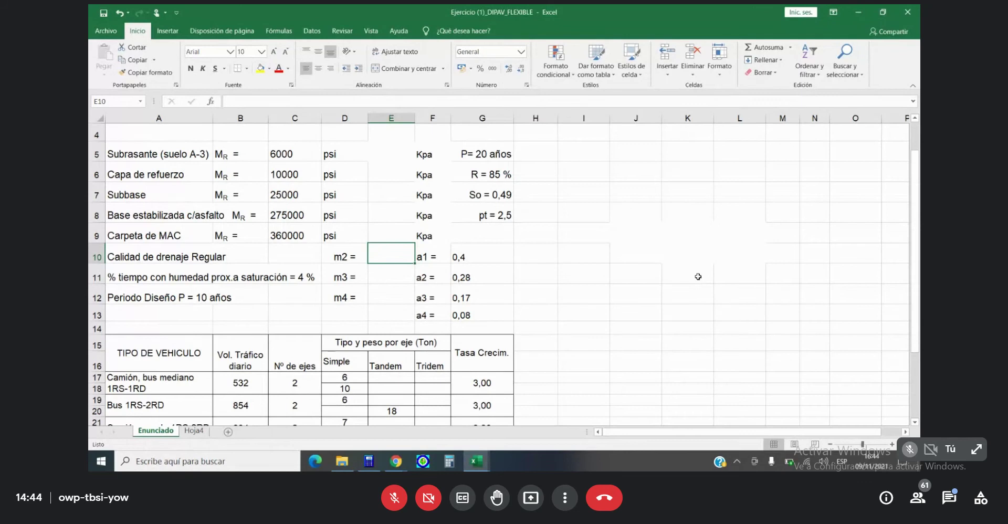
{"action": "type", "text": "1,15"}
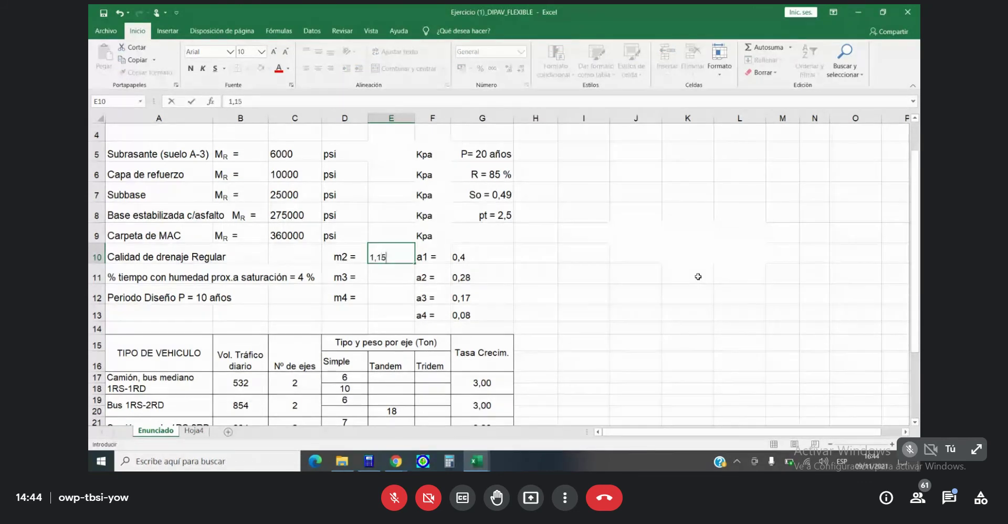
{"action": "key", "text": "Return"}
{"action": "type", "text": "10"}
{"action": "key", "text": "BackSpace"}
{"action": "type", "text": ",05"}
{"action": "key", "text": "Return"}
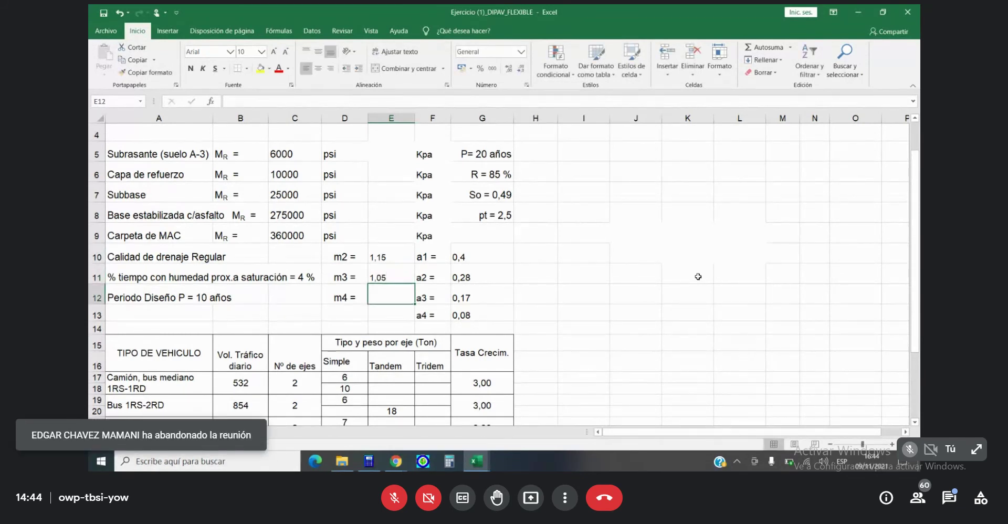
{"action": "type", "text": "1,05"}
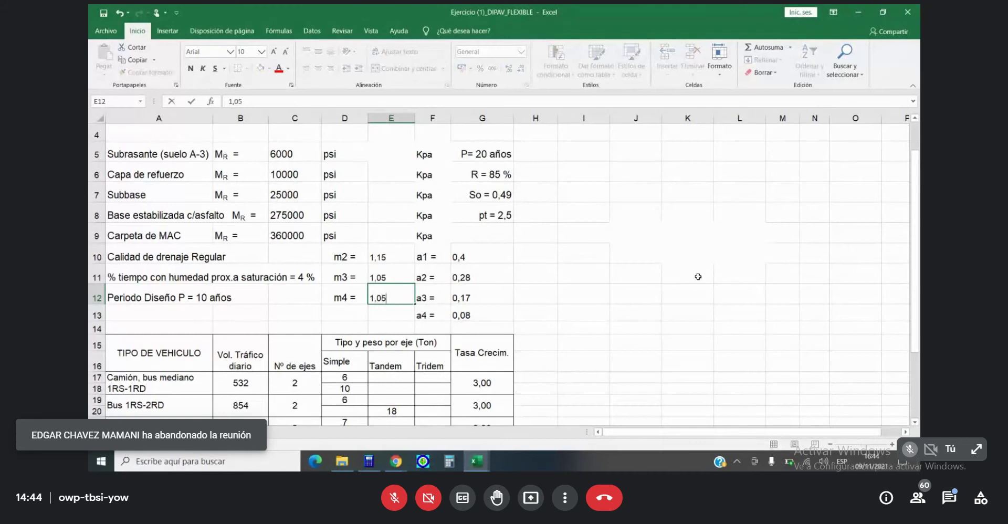
{"action": "key", "text": "Return"}
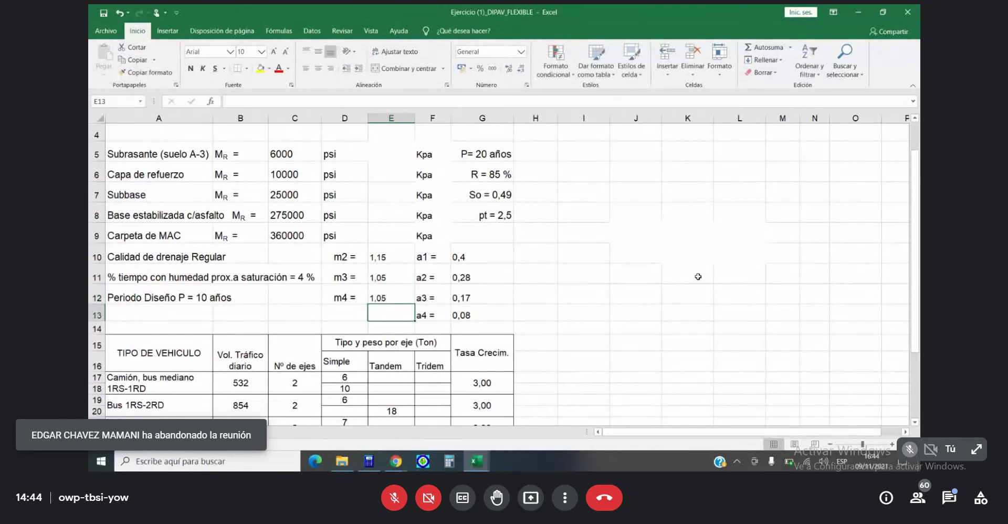
{"action": "scroll", "coordinate": [498, 242], "scroll_direction": "up", "scroll_amount": 1}
{"action": "scroll", "coordinate": [498, 242], "scroll_direction": "down", "scroll_amount": 1}
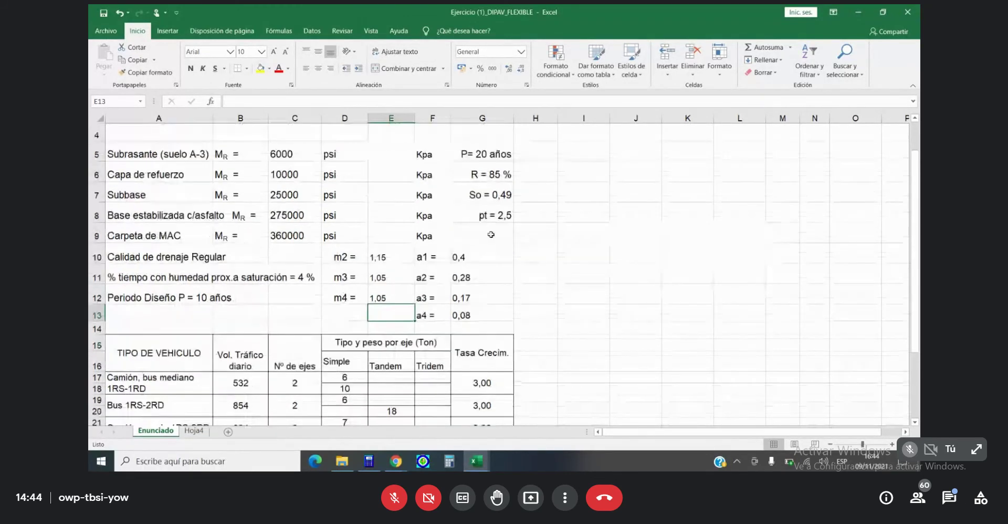
Switch back to DIPAV and set the structural coefficients to 0.4 for Carpeta MAC, 0.28 for Base Estab., 0.17 for Subbase and 0.08 for Capa refuerzo.
{"action": "left_click", "coordinate": [858, 12]}
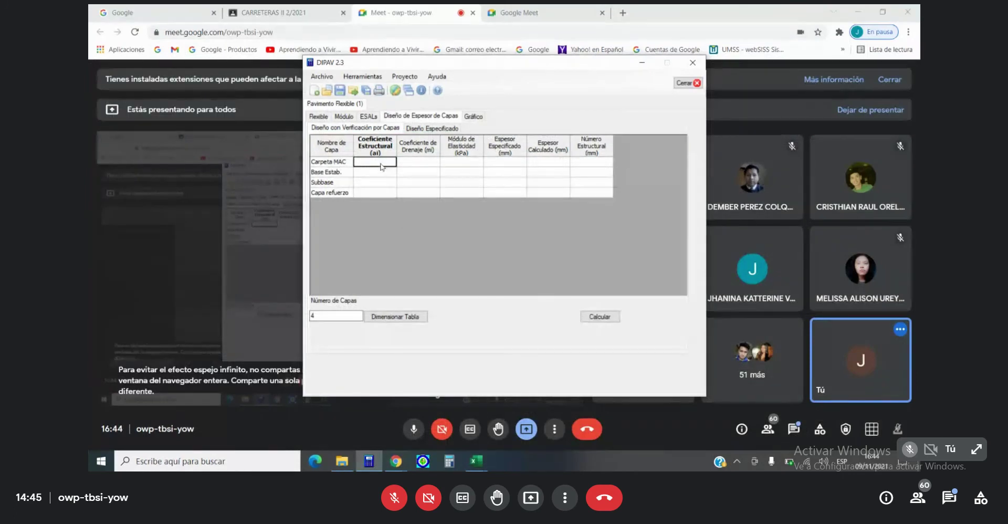
{"action": "type", "text": "0,4"}
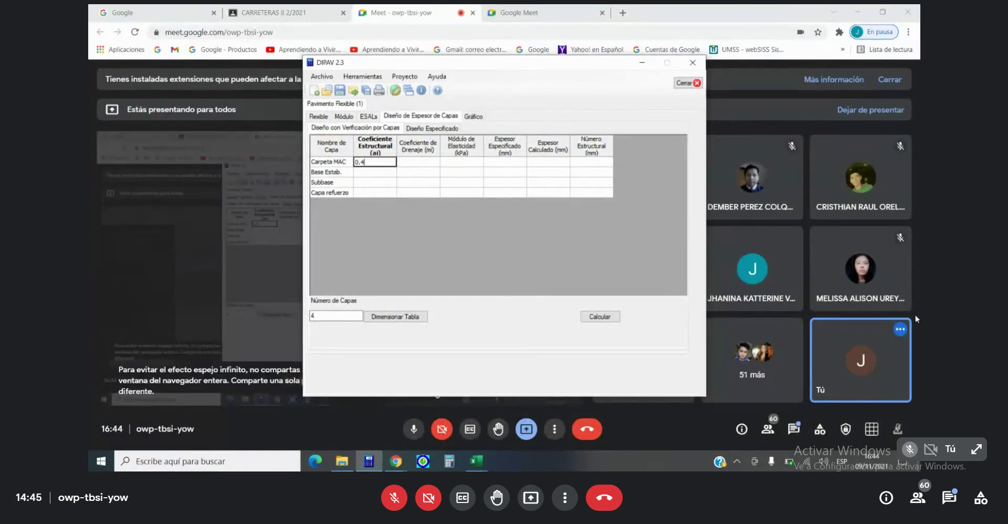
{"action": "key", "text": "Tab"}
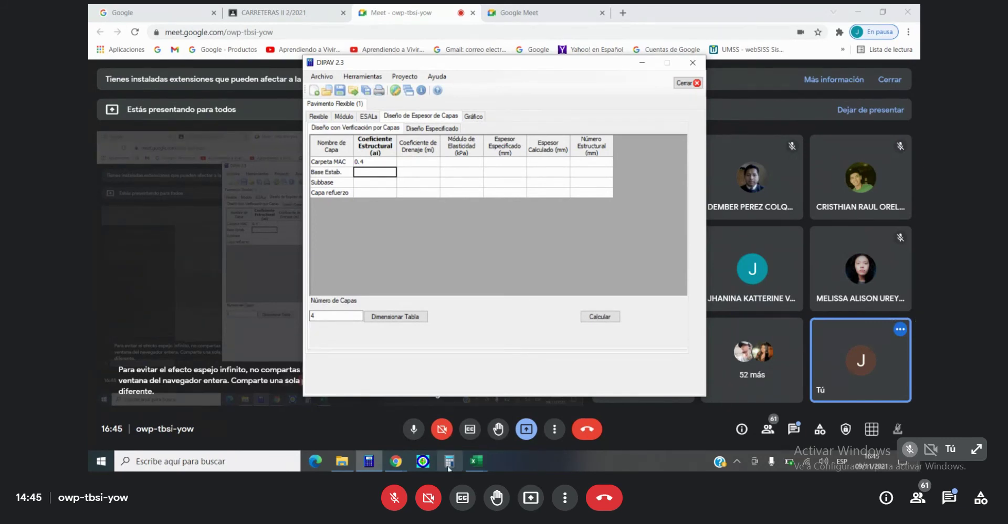
{"action": "mouse_move", "coordinate": [476, 461]}
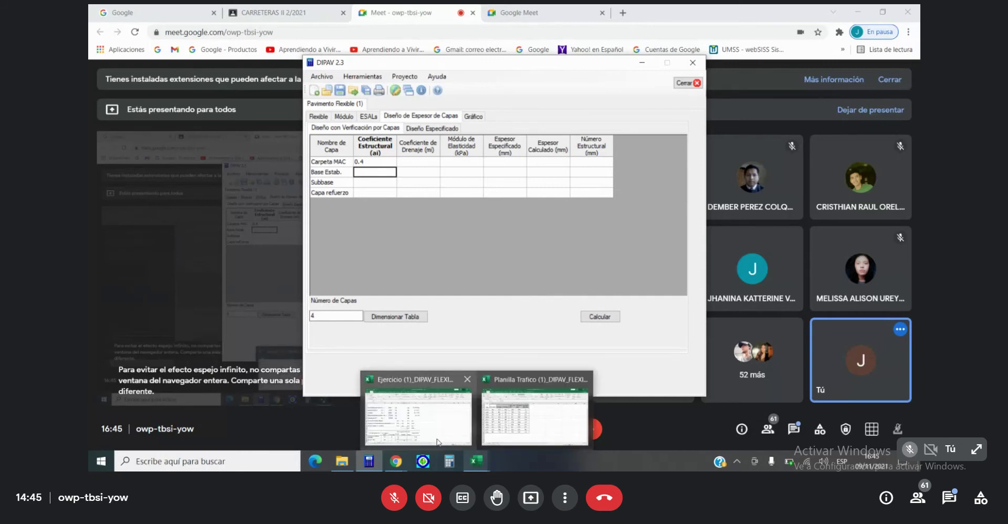
{"action": "mouse_move", "coordinate": [438, 443]}
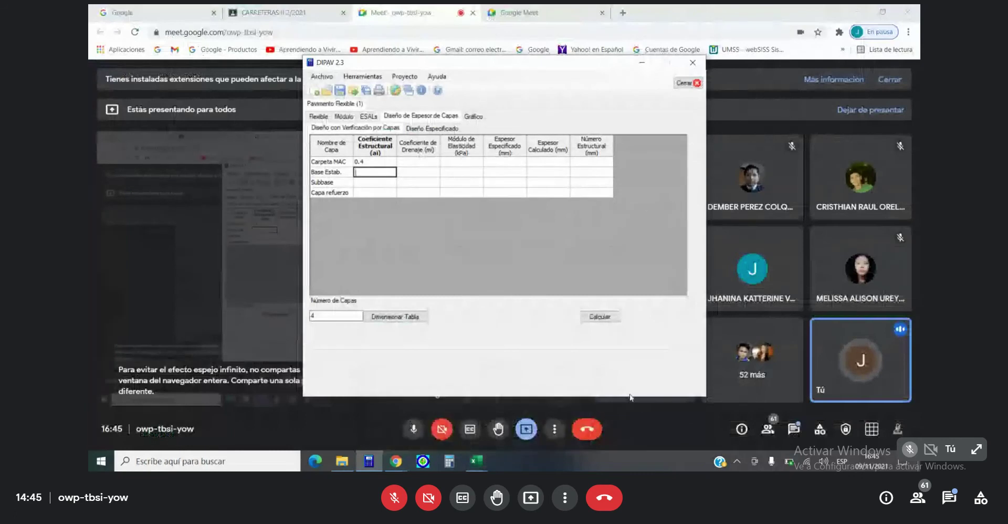
{"action": "type", "text": "0.28"}
{"action": "key", "text": "Return"}
{"action": "type", "text": "0.1"}
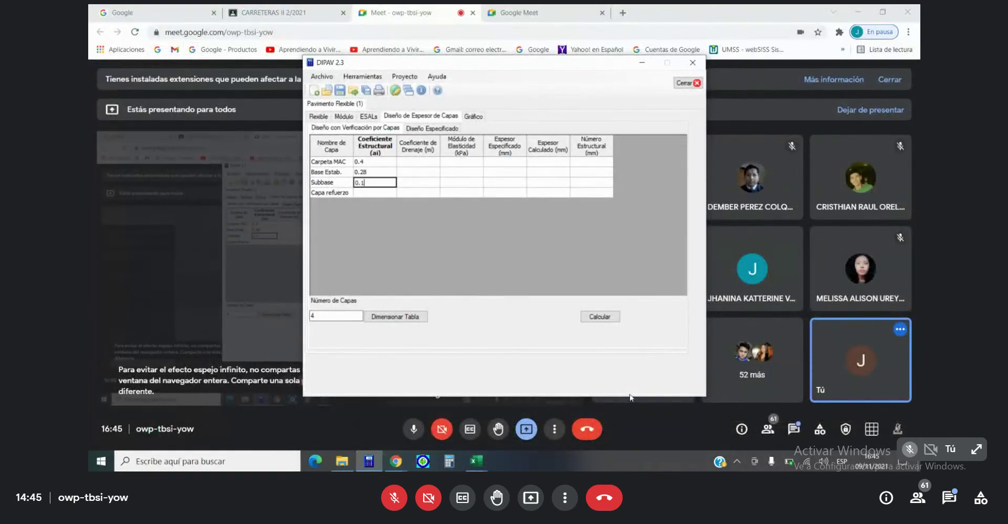
{"action": "type", "text": "7"}
{"action": "key", "text": "Return"}
{"action": "type", "text": "0.08"}
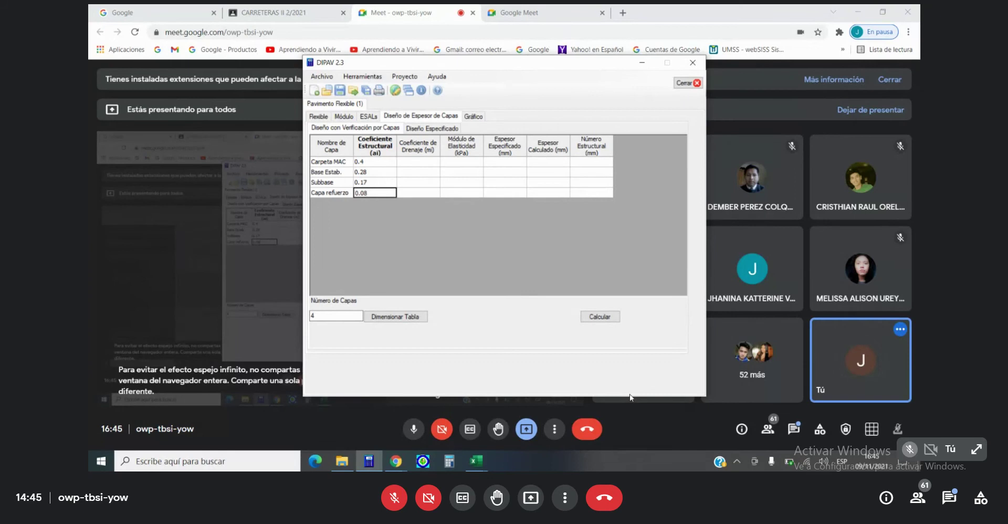
Set the drainage coefficients to 1 for Carpeta MAC, 1.15 for Base Estab., 1.05 for Subbase and 1.05 for Capa refuerzo.
{"action": "key", "text": "Tab"}
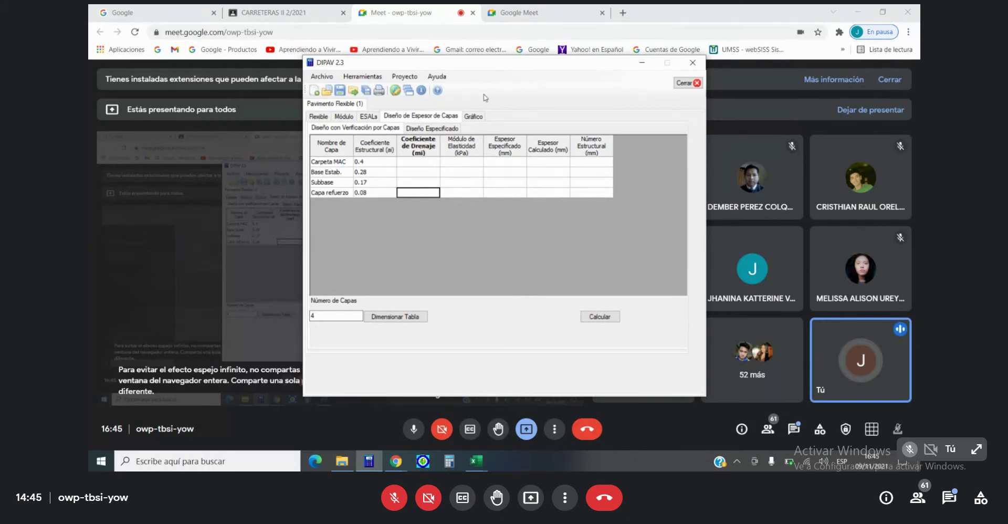
{"action": "left_click", "coordinate": [424, 162]}
{"action": "type", "text": "1"}
{"action": "key", "text": "Tab"}
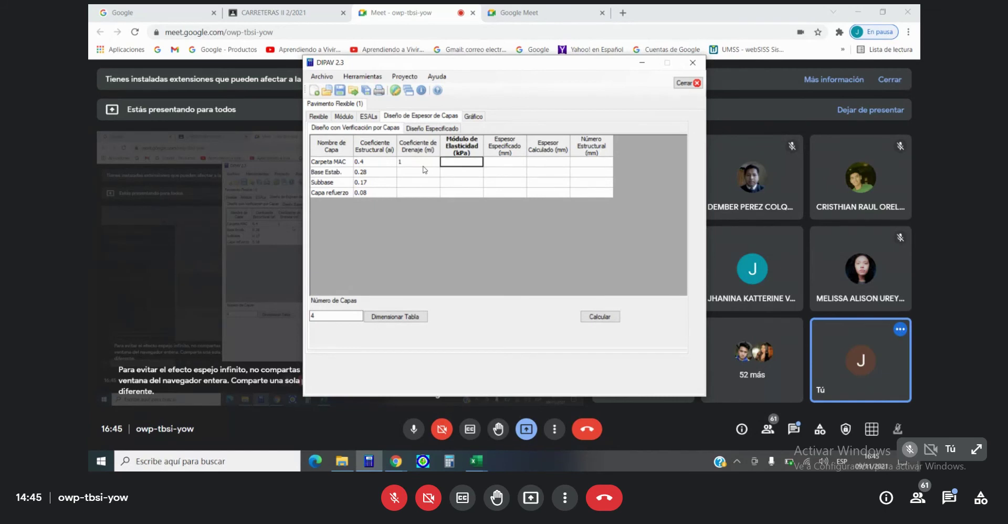
{"action": "left_click", "coordinate": [425, 170]}
{"action": "type", "text": "1.15"}
{"action": "key", "text": "Return"}
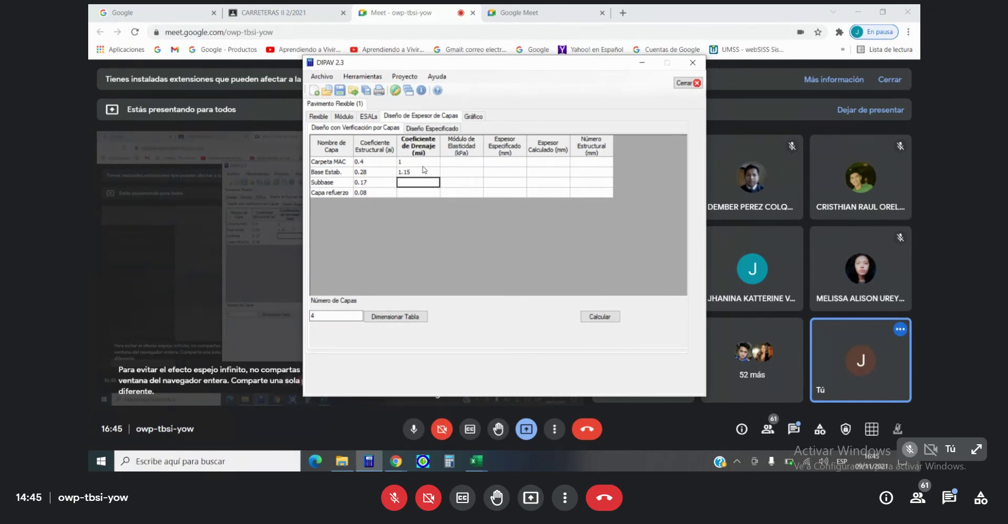
{"action": "type", "text": "1.05"}
{"action": "key", "text": "Return"}
{"action": "type", "text": "1.0"}
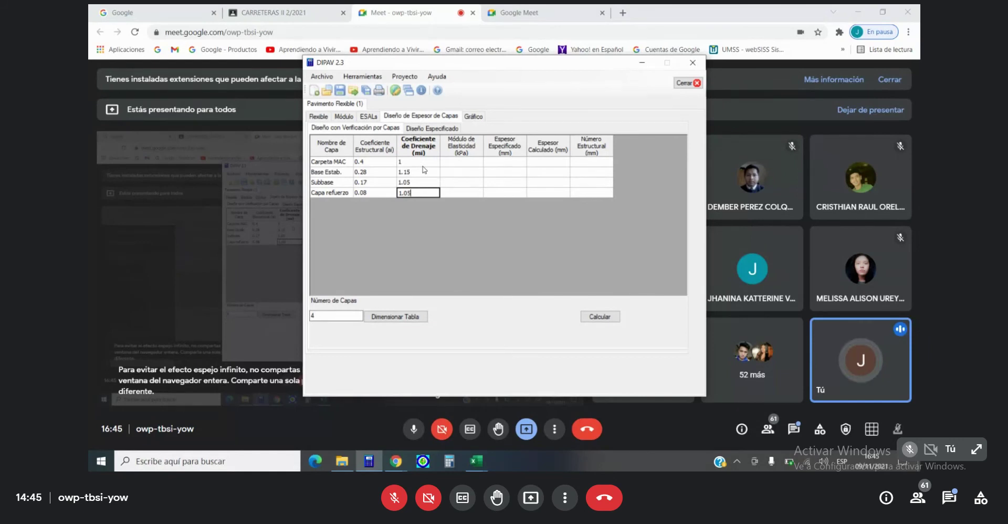
{"action": "key", "text": "Up"}
{"action": "key", "text": "Up"}
{"action": "key", "text": "Up"}
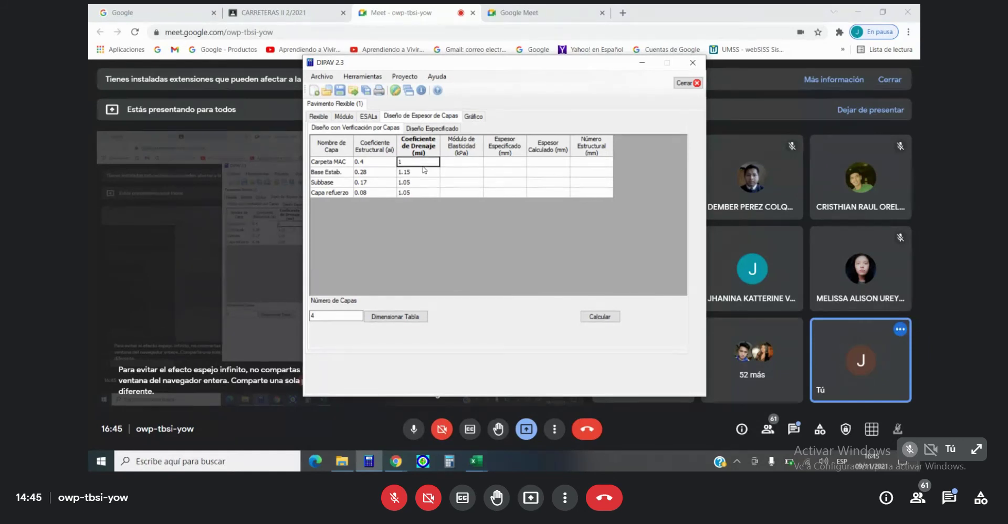
{"action": "key", "text": "Tab"}
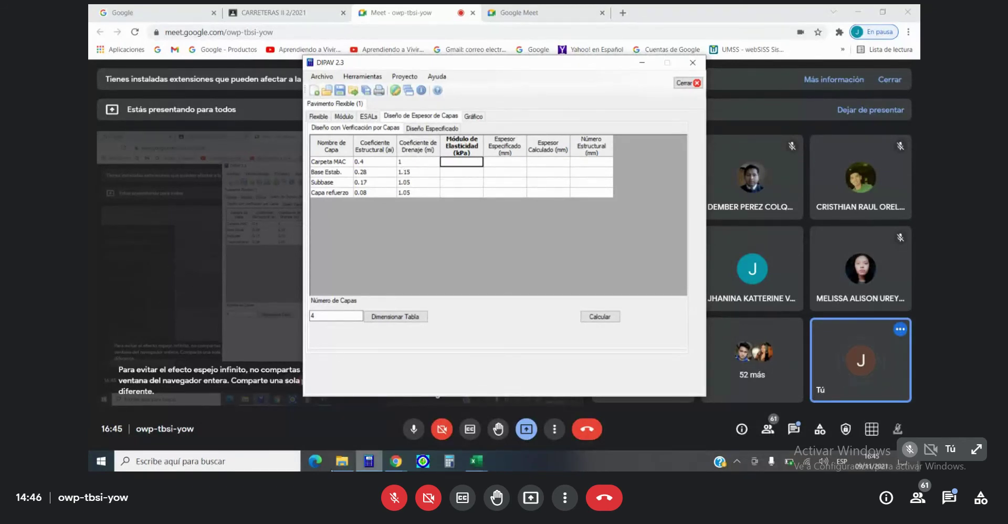
Switch to the Ejercicio (1)_DIPAV_FLEXIBLE workbook in Excel and enter the kPa moduli 68.966 for Capa de refuerzo and 172.414 for Subbase.
{"action": "mouse_move", "coordinate": [476, 460]}
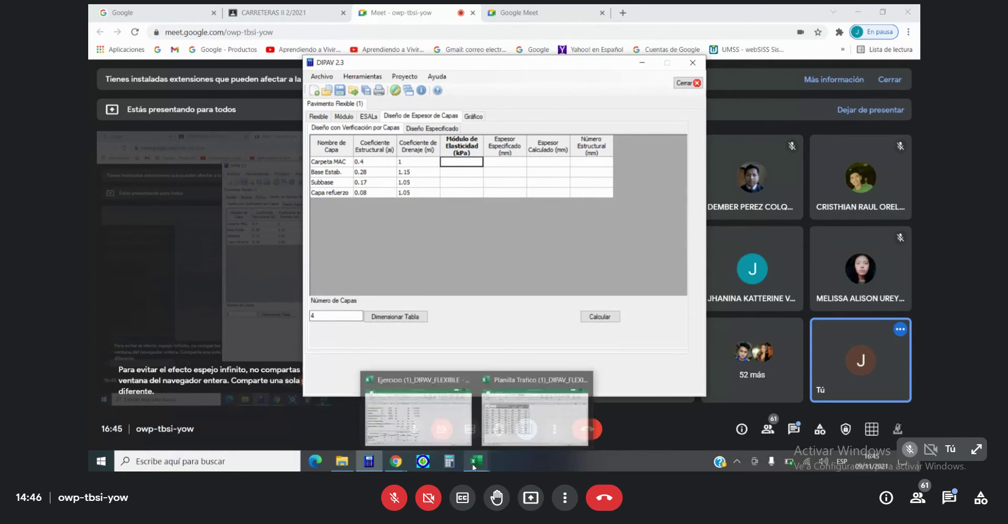
{"action": "left_click", "coordinate": [445, 439]}
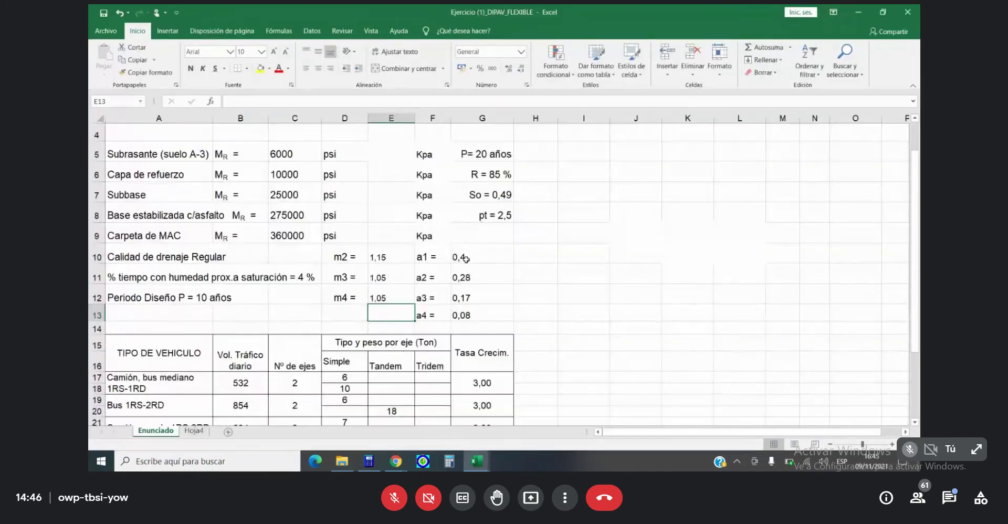
{"action": "left_click", "coordinate": [382, 147]}
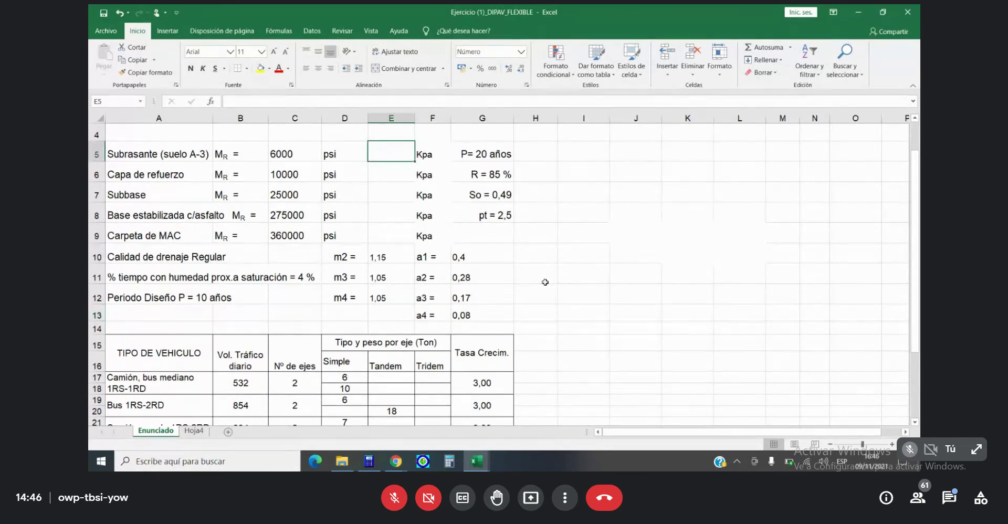
{"action": "left_click", "coordinate": [392, 172]}
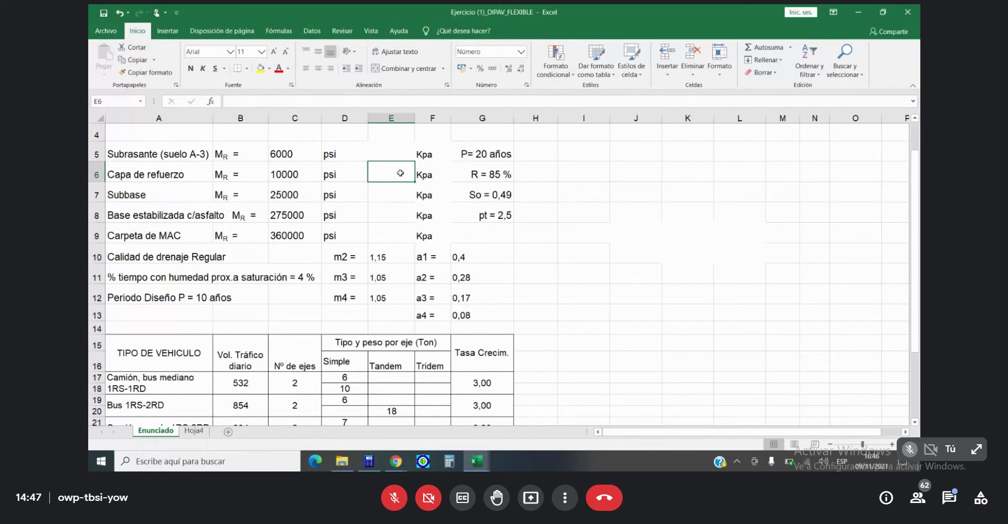
{"action": "type", "text": "68966"}
{"action": "key", "text": "Return"}
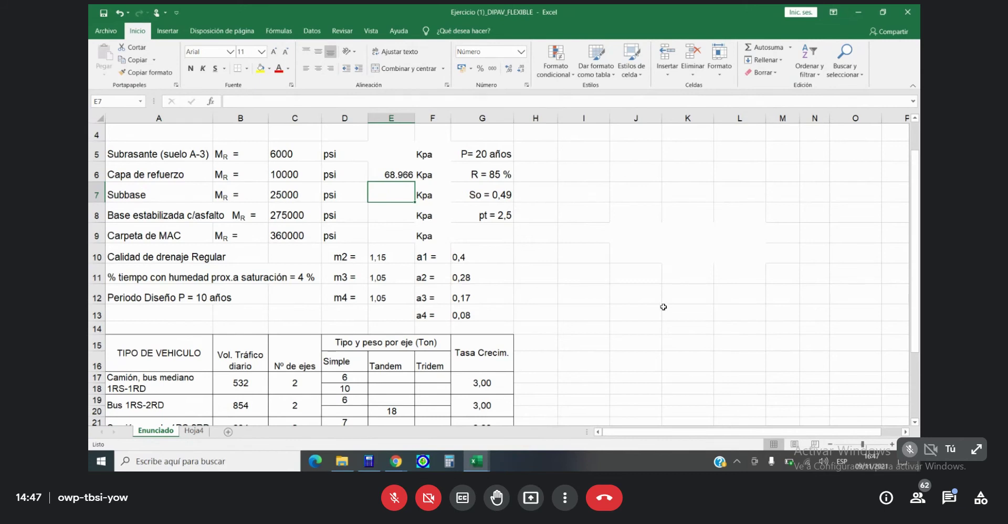
{"action": "type", "text": "172"}
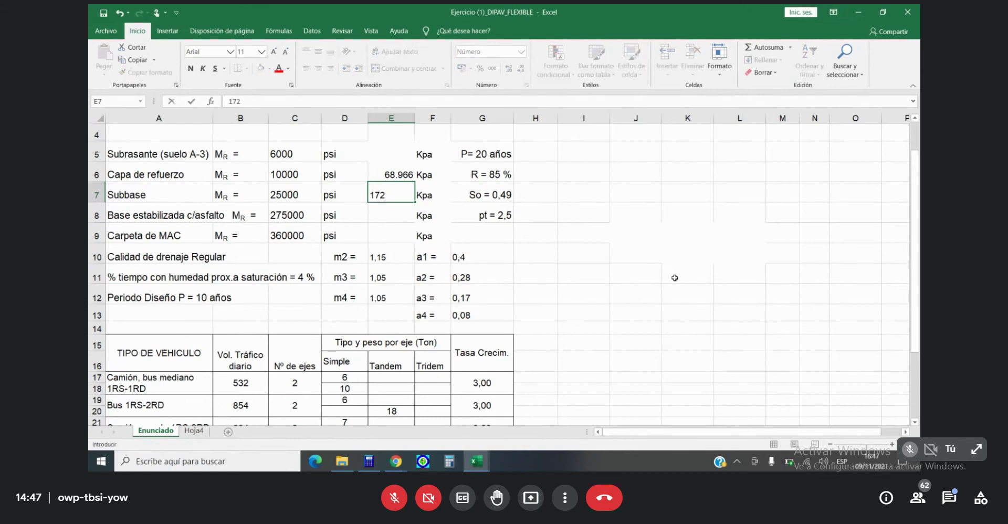
{"action": "type", "text": "414"}
{"action": "key", "text": "Return"}
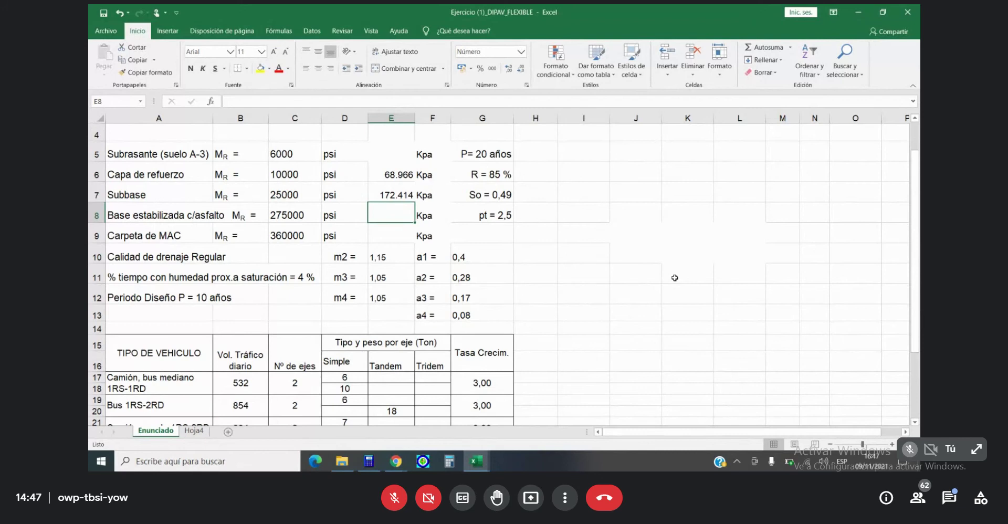
{"action": "type", "text": "1896"}
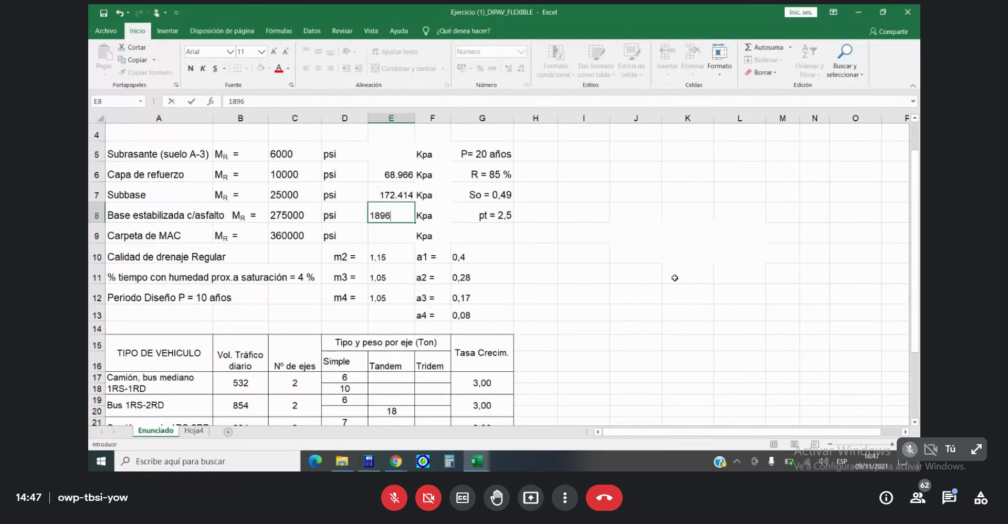
{"action": "key", "text": "BackSpace"}
{"action": "type", "text": "96"}
{"action": "key", "text": "BackSpace"}
{"action": "key", "text": "BackSpace"}
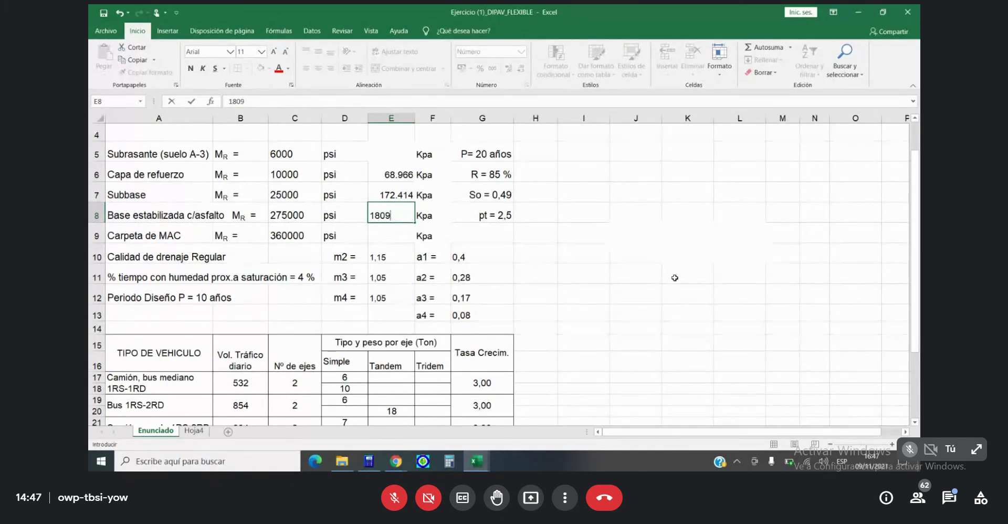
{"action": "type", "text": "96"}
{"action": "key", "text": "Left"}
{"action": "key", "text": "Right"}
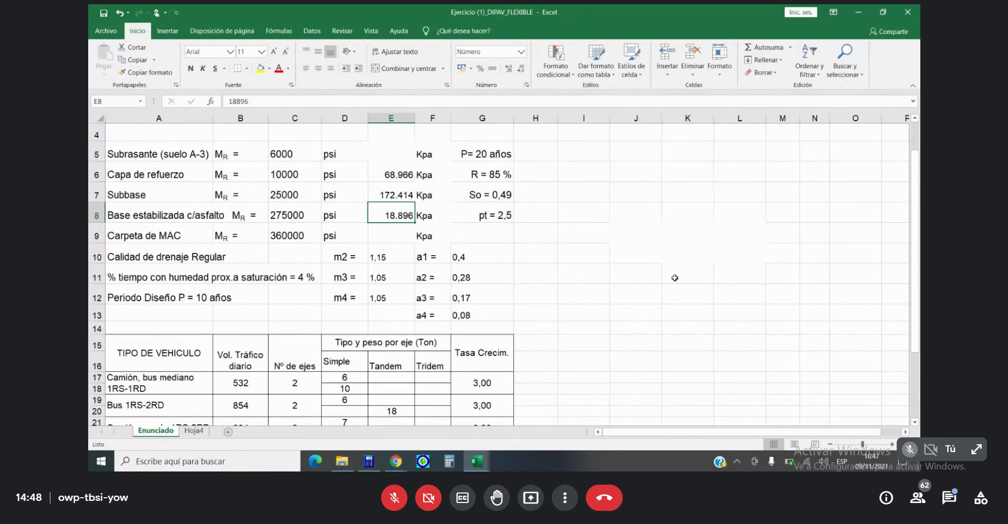
Enter 1.896.552 kPa as the modulus of Base estabilizada c/asfalto in the exercise sheet.
{"action": "type", "text": "189600"}
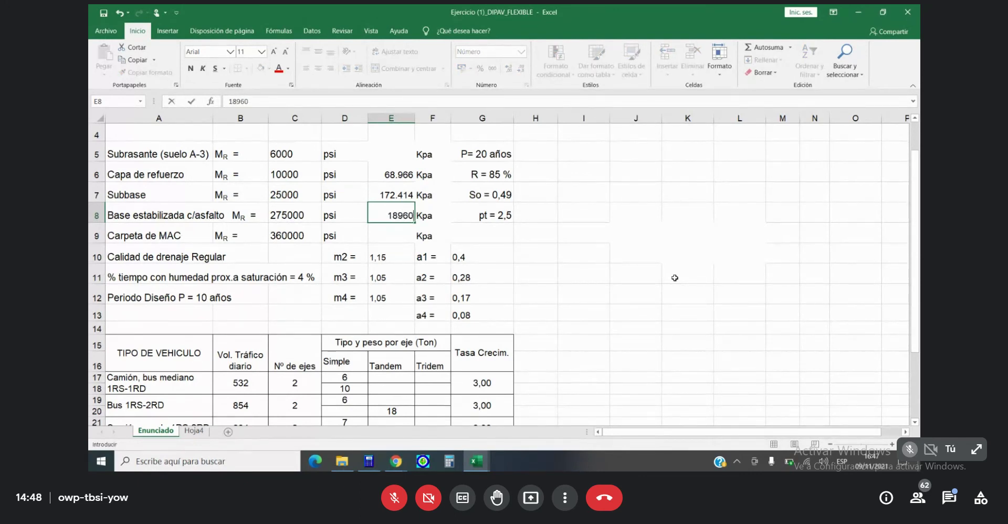
{"action": "key", "text": "BackSpace"}
{"action": "key", "text": "BackSpace"}
{"action": "type", "text": "552"}
{"action": "key", "text": "Return"}
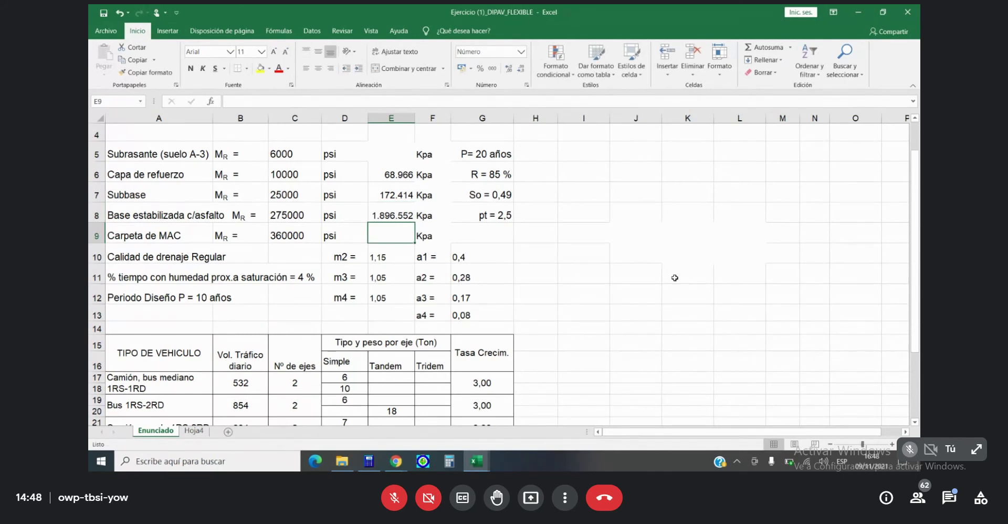
Enter 2.482.759 kPa as the modulus of Carpeta de MAC in the exercise sheet.
{"action": "type", "text": "2"}
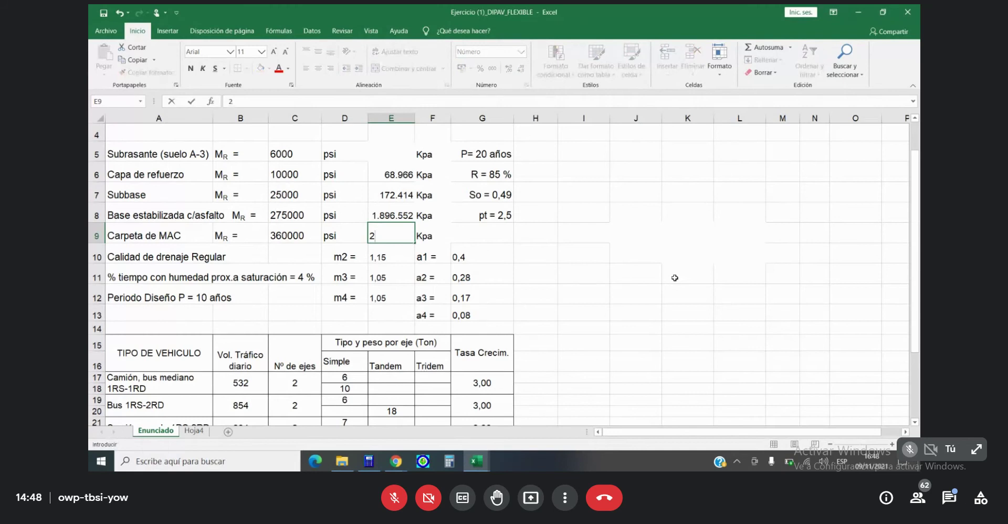
{"action": "type", "text": ".4"}
{"action": "type", "text": "8"}
{"action": "type", "text": "2.75"}
{"action": "type", "text": "9"}
{"action": "key", "text": "Return"}
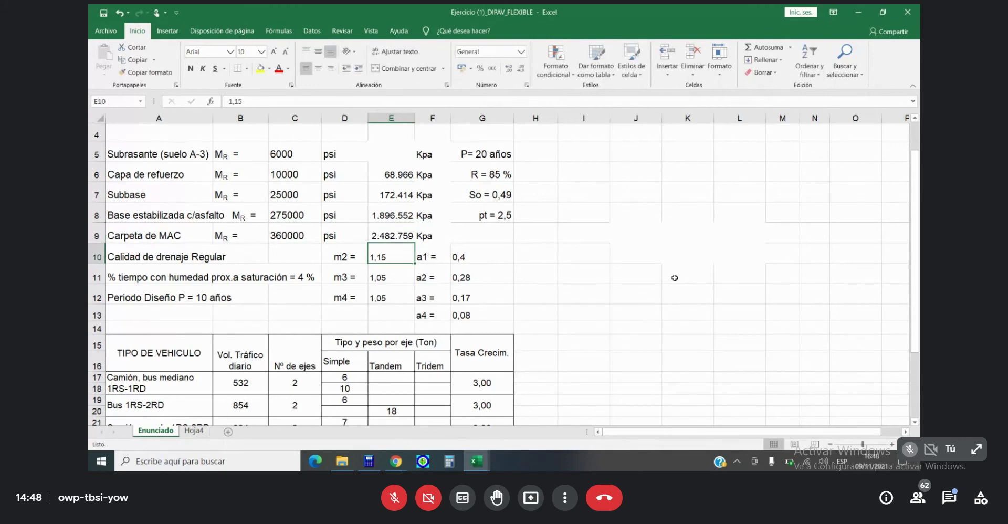